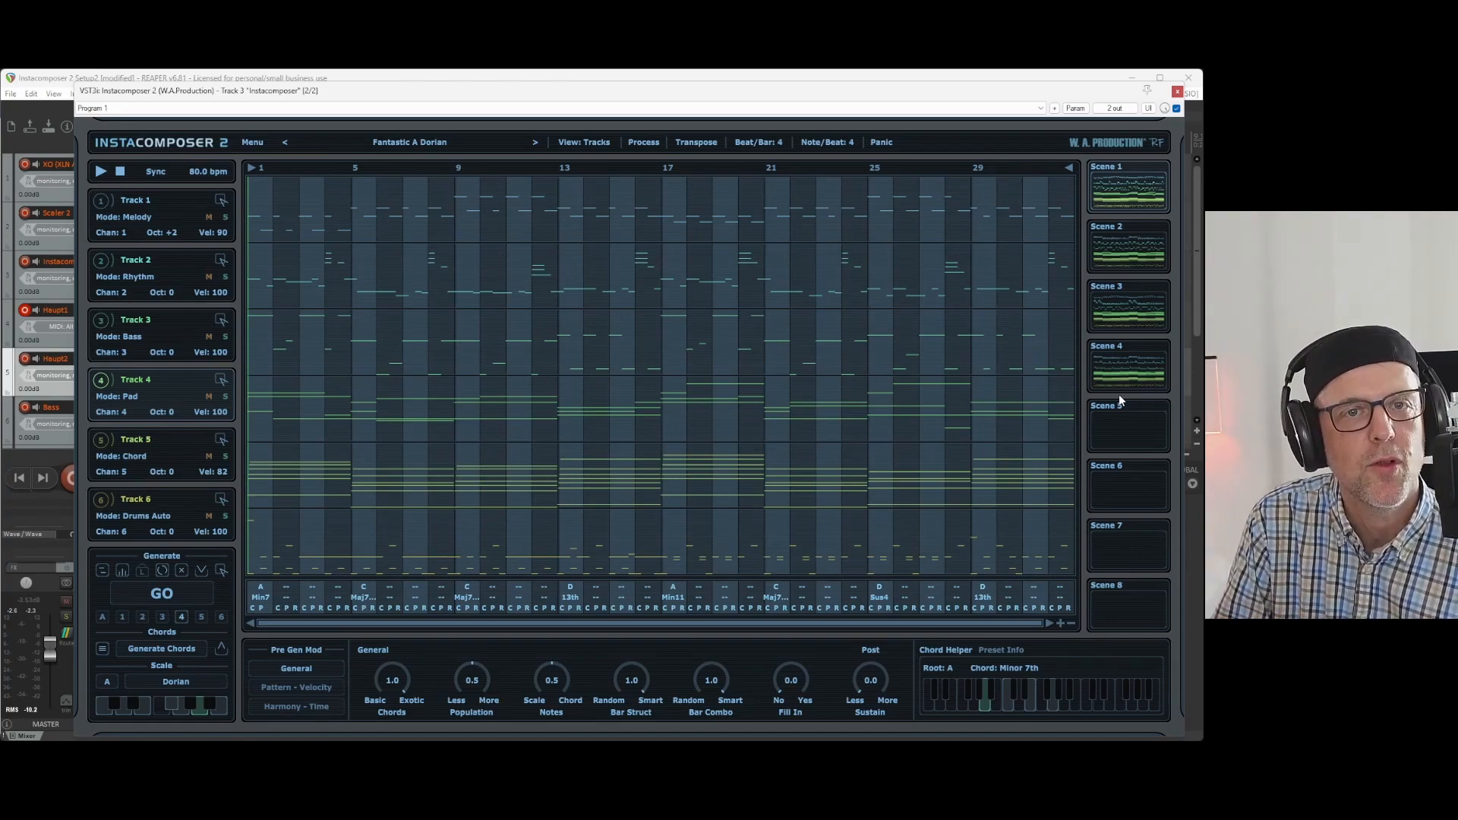
- Browse the User presets in the preset list and leave the current preset loaded
{"action": "left_click", "coordinate": [373, 142]}
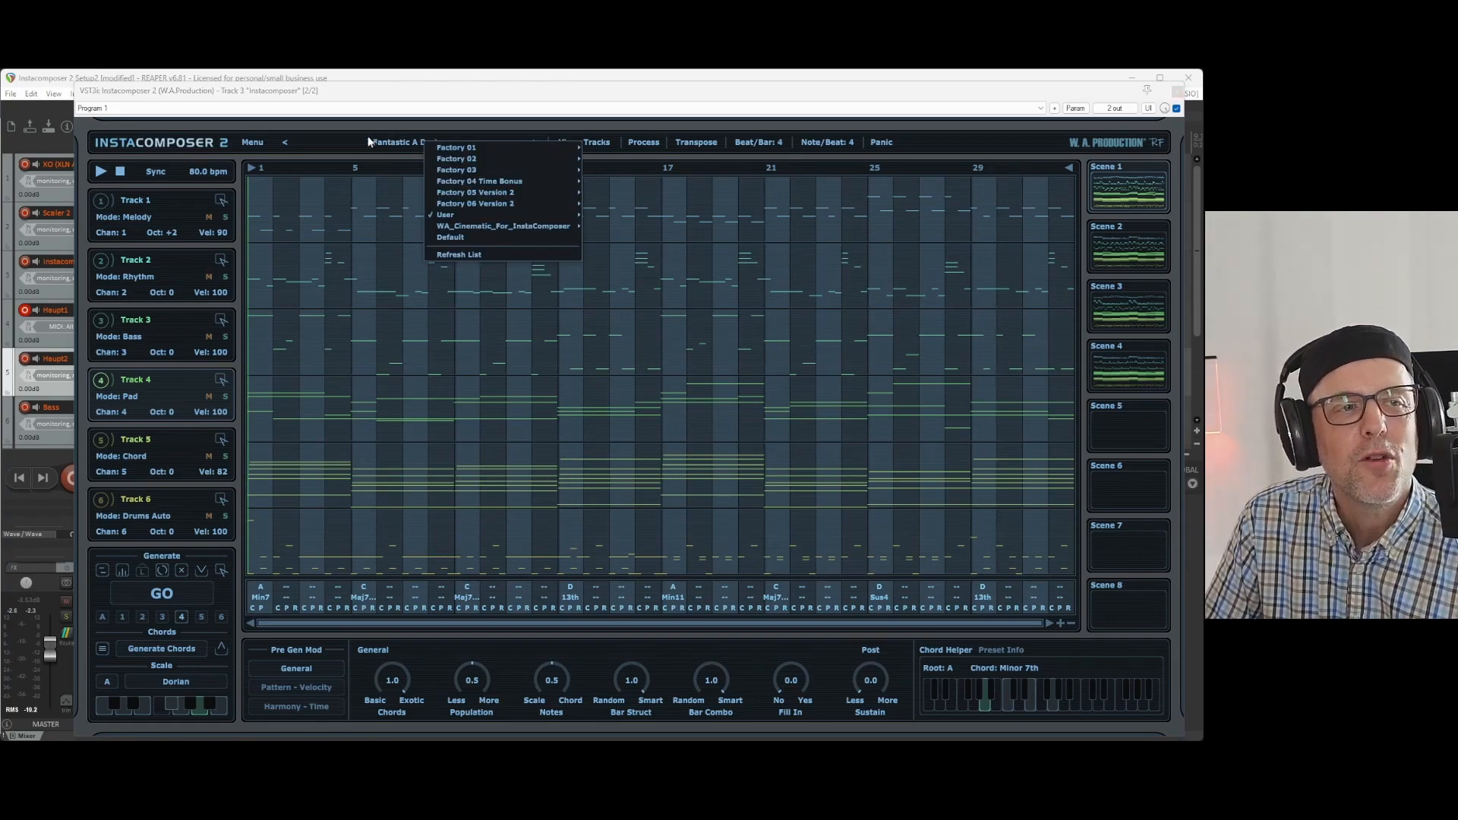
{"action": "mouse_move", "coordinate": [443, 214]}
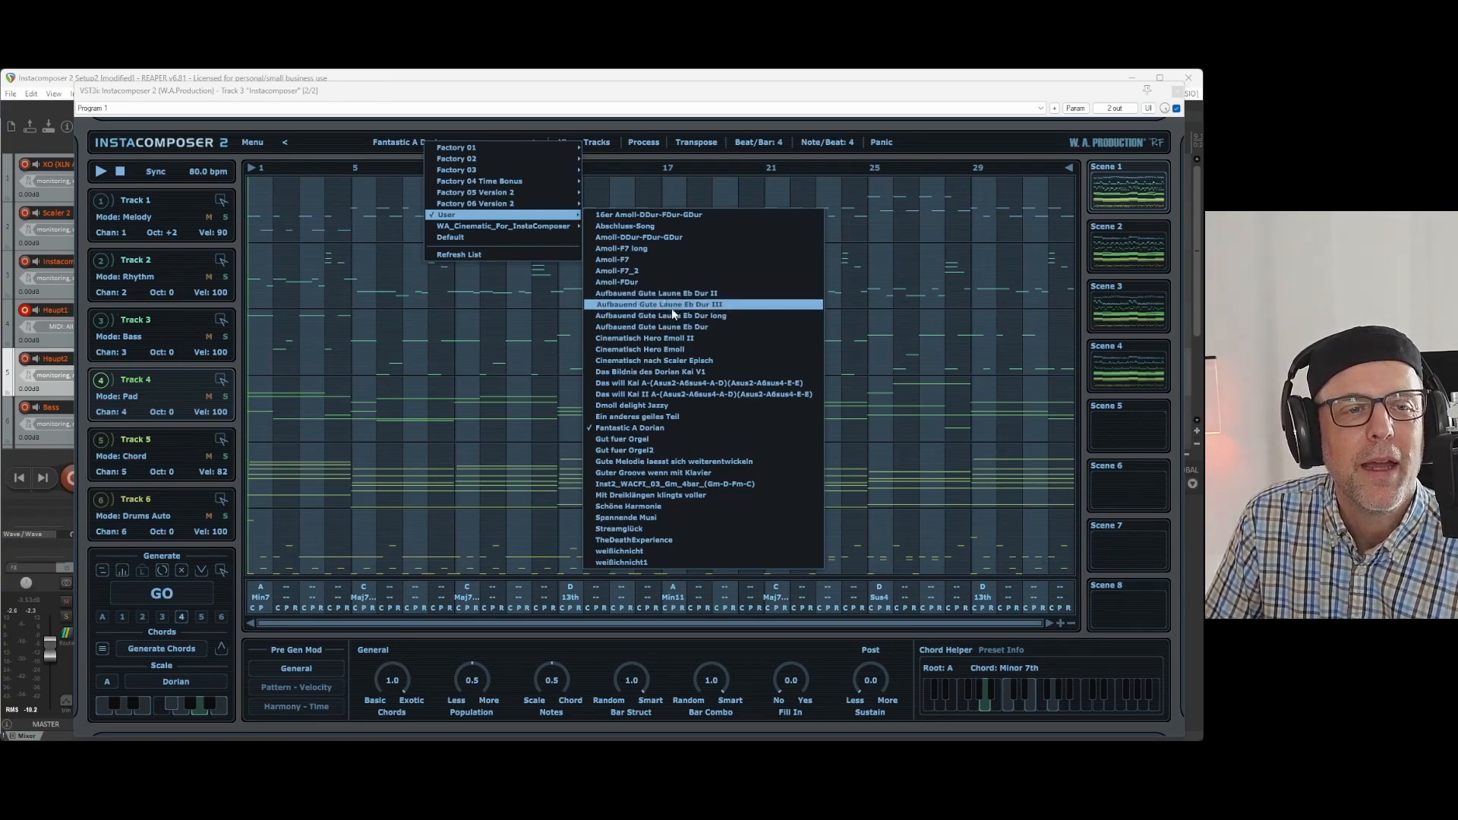
{"action": "left_click", "coordinate": [910, 104]}
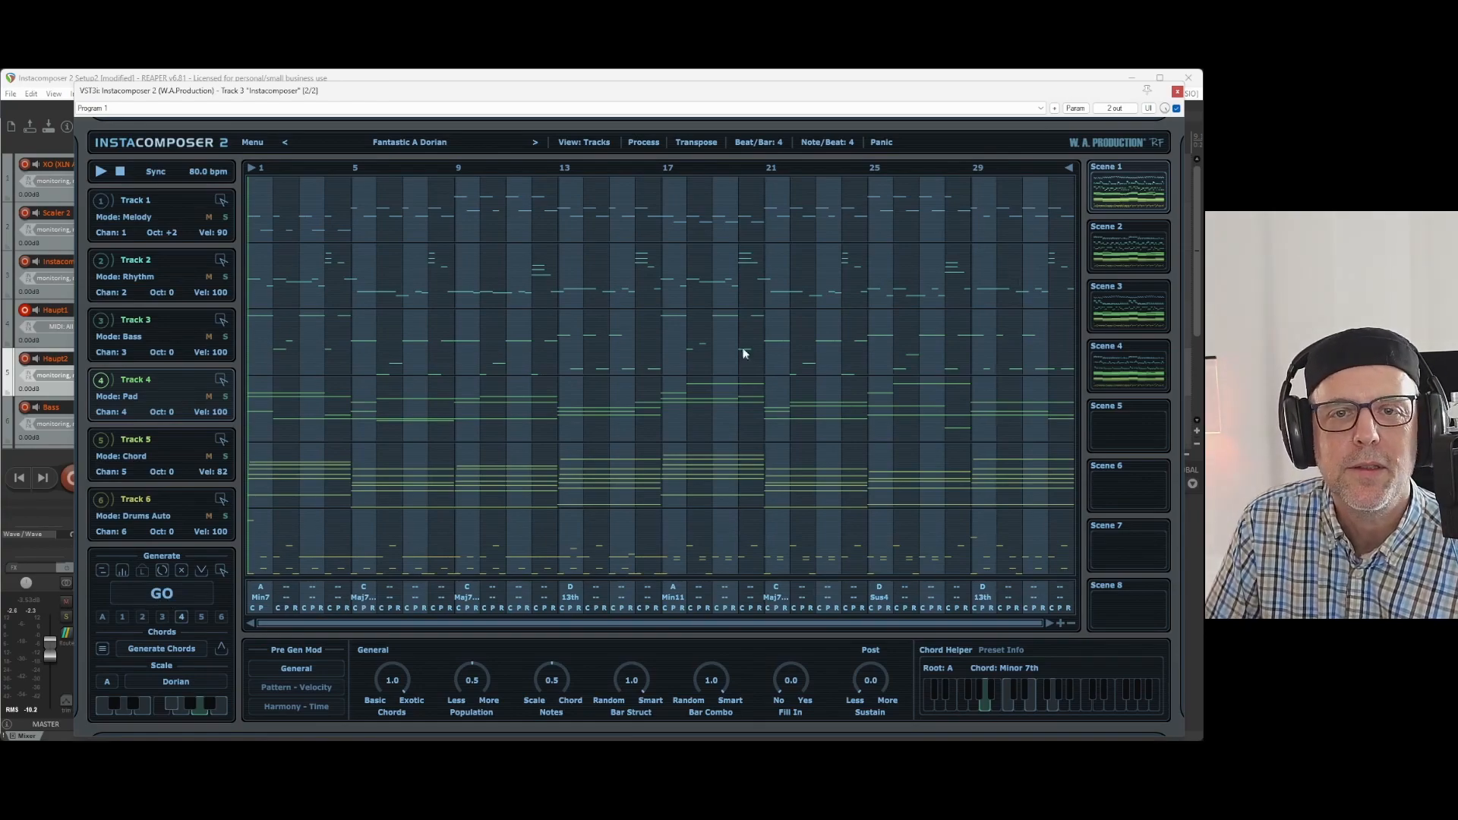
- Play the Fantastic A Dorian preset, audition scenes 2, 3 and 4, and return to scene 1
{"action": "key", "text": "space"}
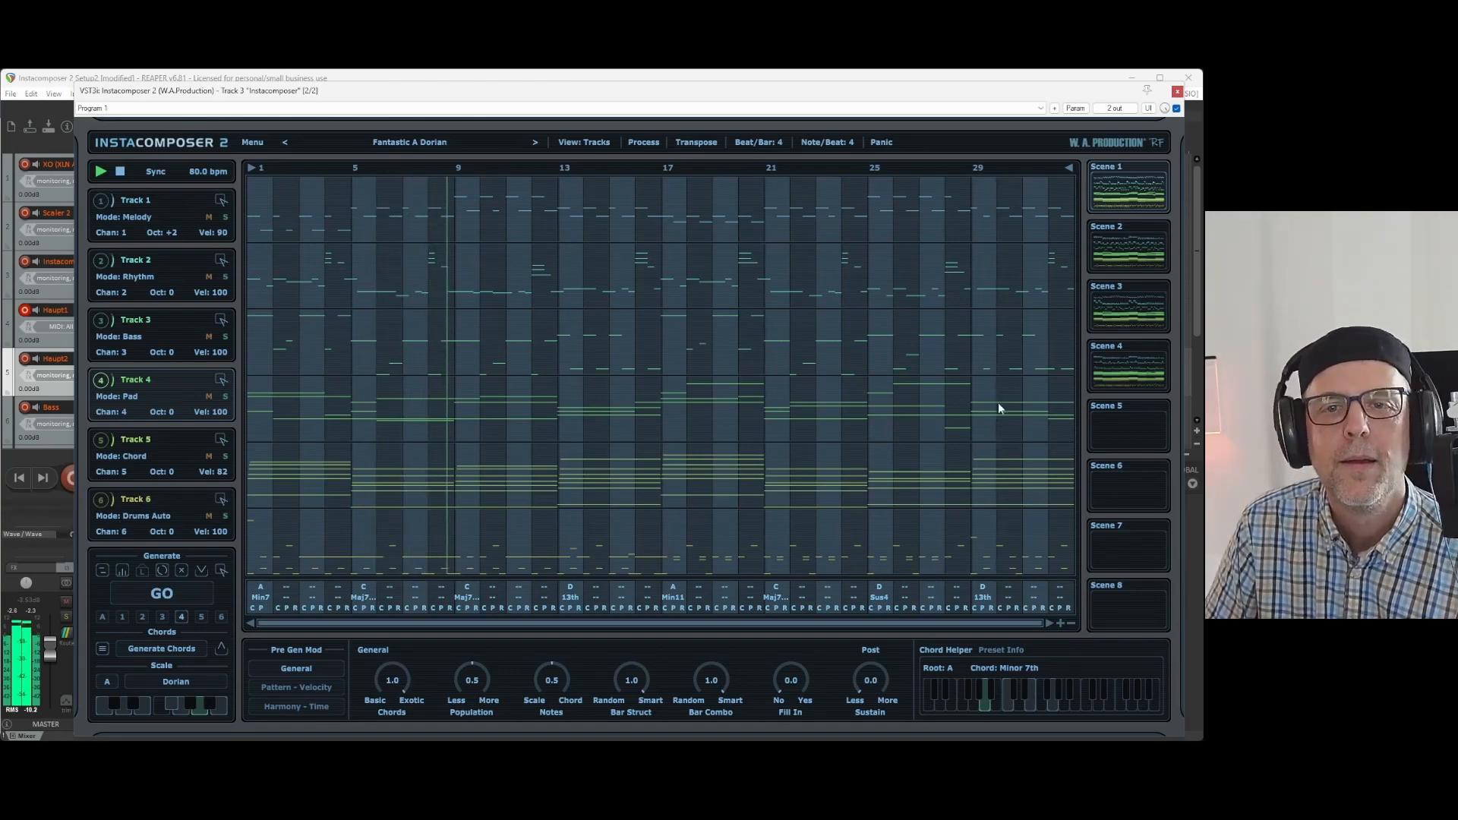
{"action": "left_click", "coordinate": [1143, 250]}
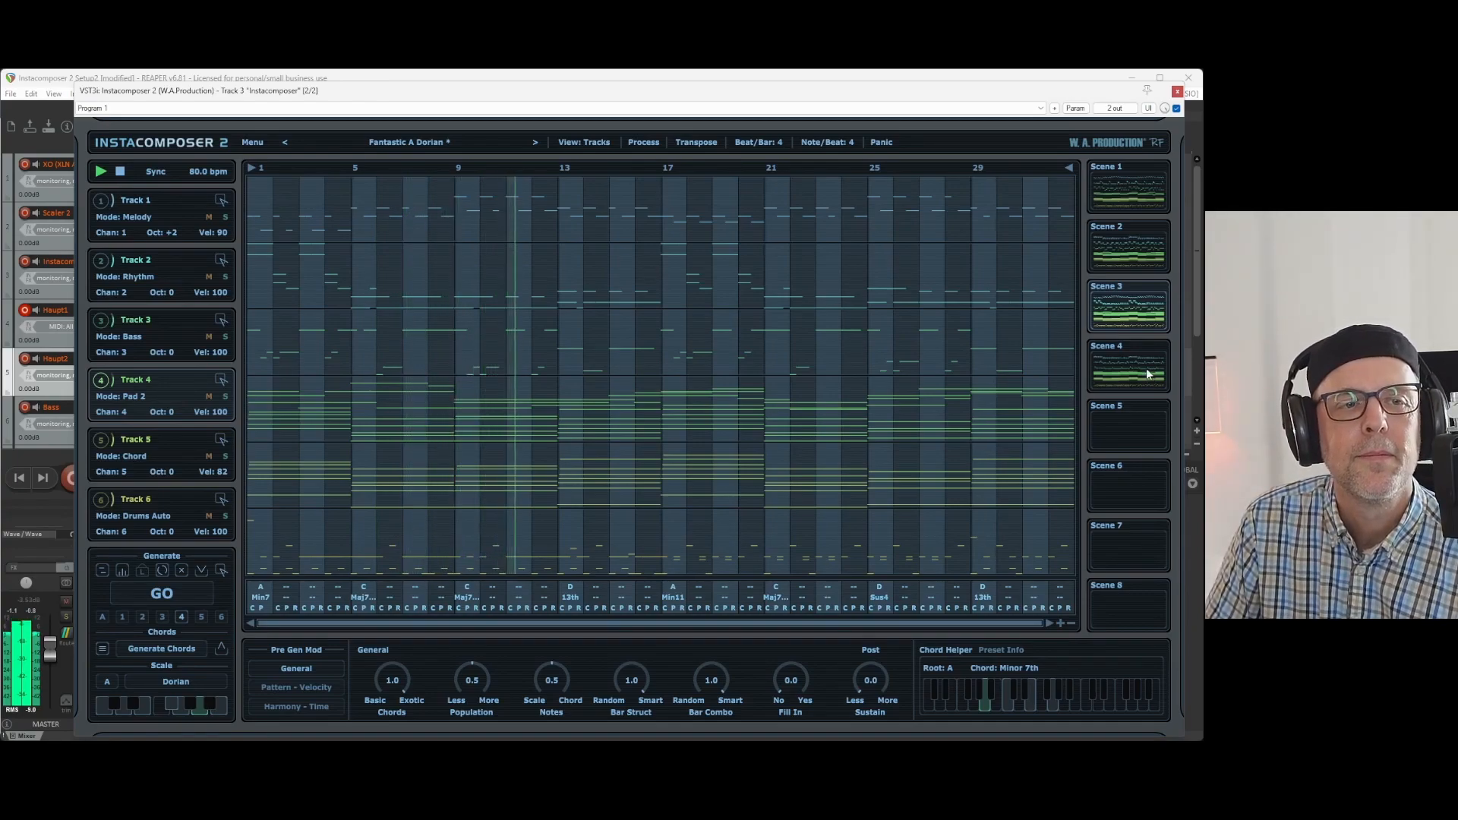
{"action": "left_click", "coordinate": [1145, 368]}
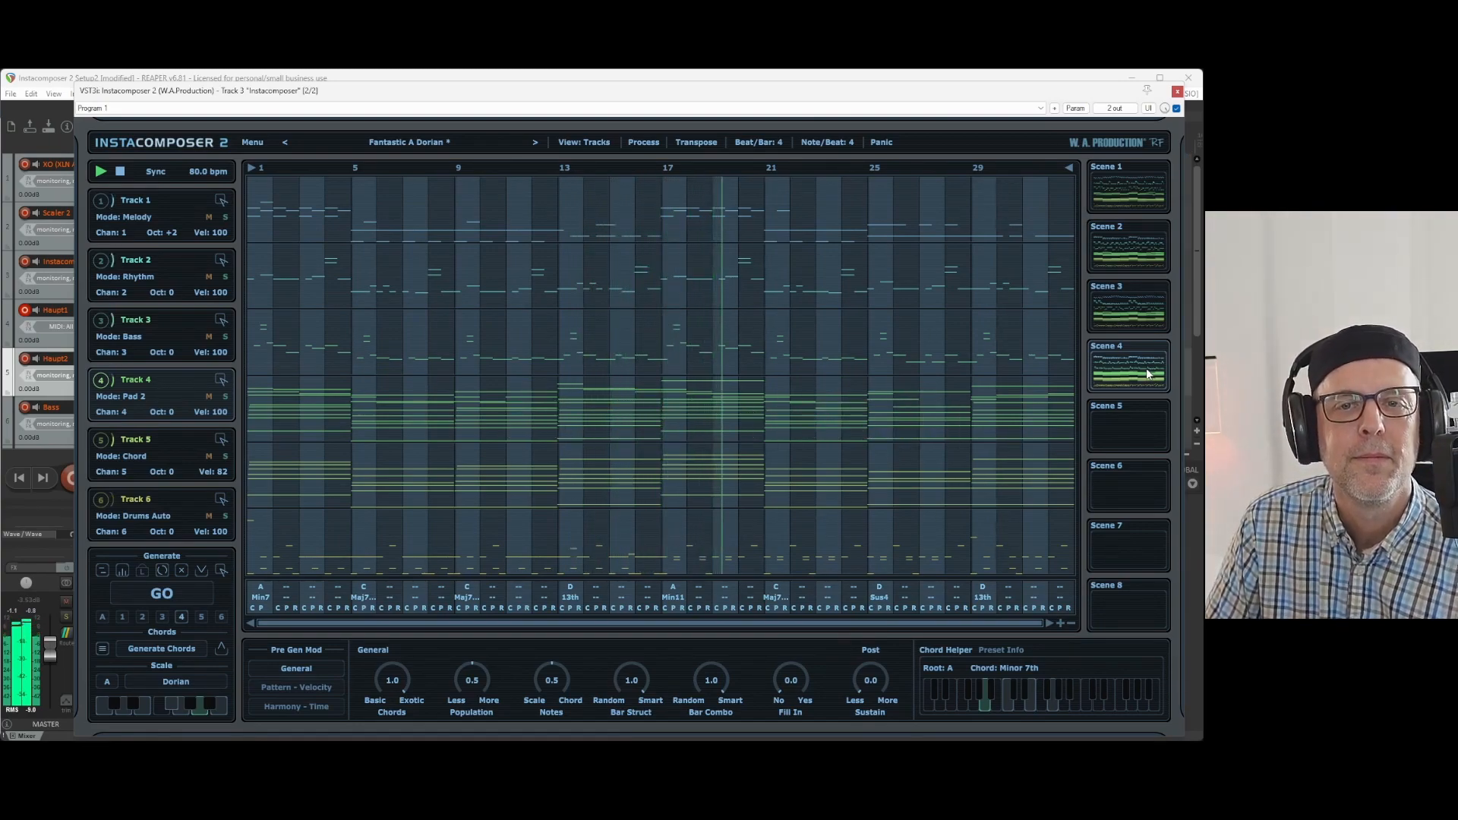
{"action": "left_click", "coordinate": [1147, 189]}
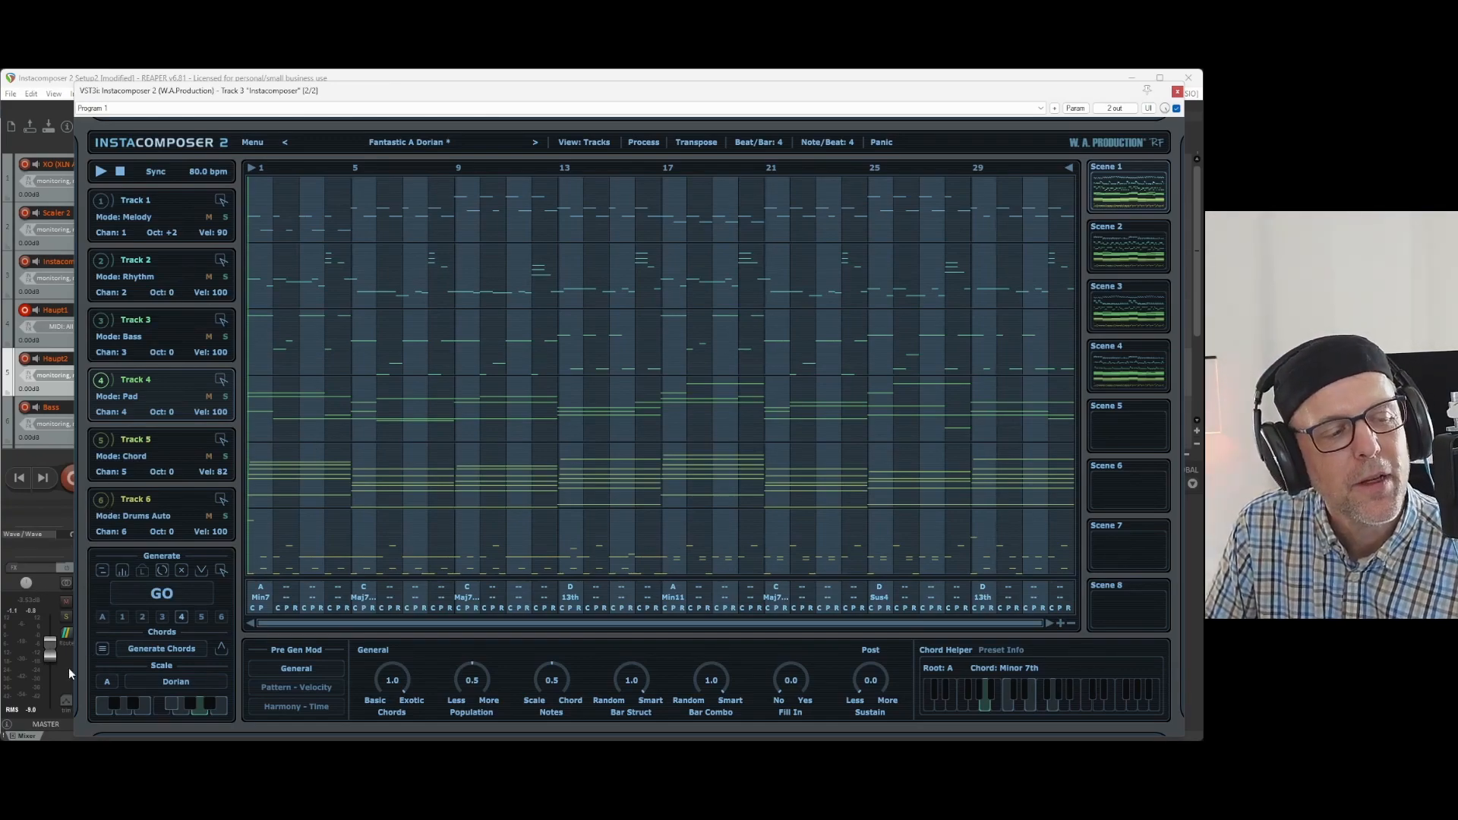
- Look through the scale list, keep Dorian, and display the A Minor 11th chord in the Chord Helper
{"action": "left_click", "coordinate": [144, 683]}
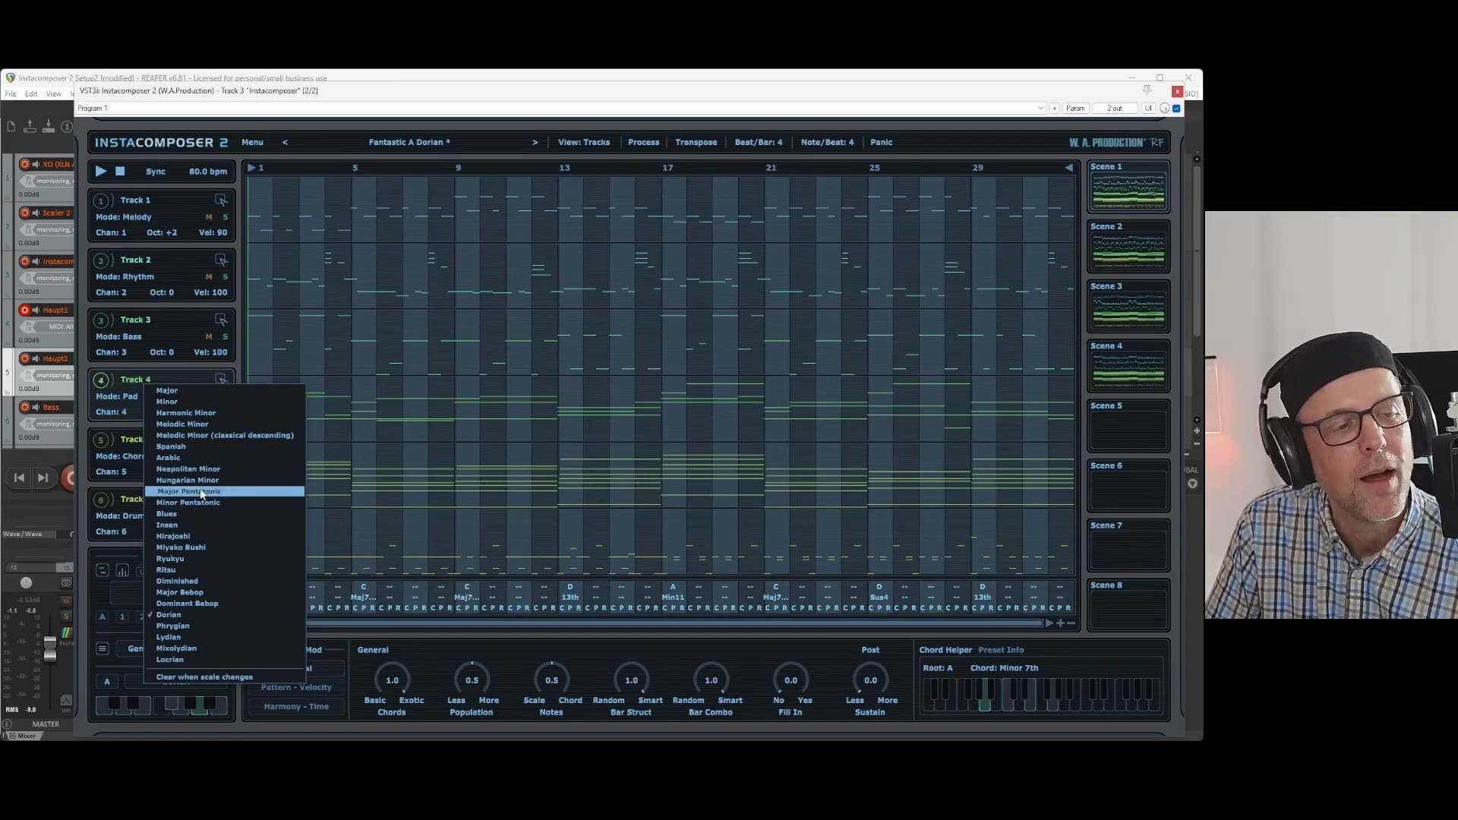
{"action": "left_click", "coordinate": [194, 612]}
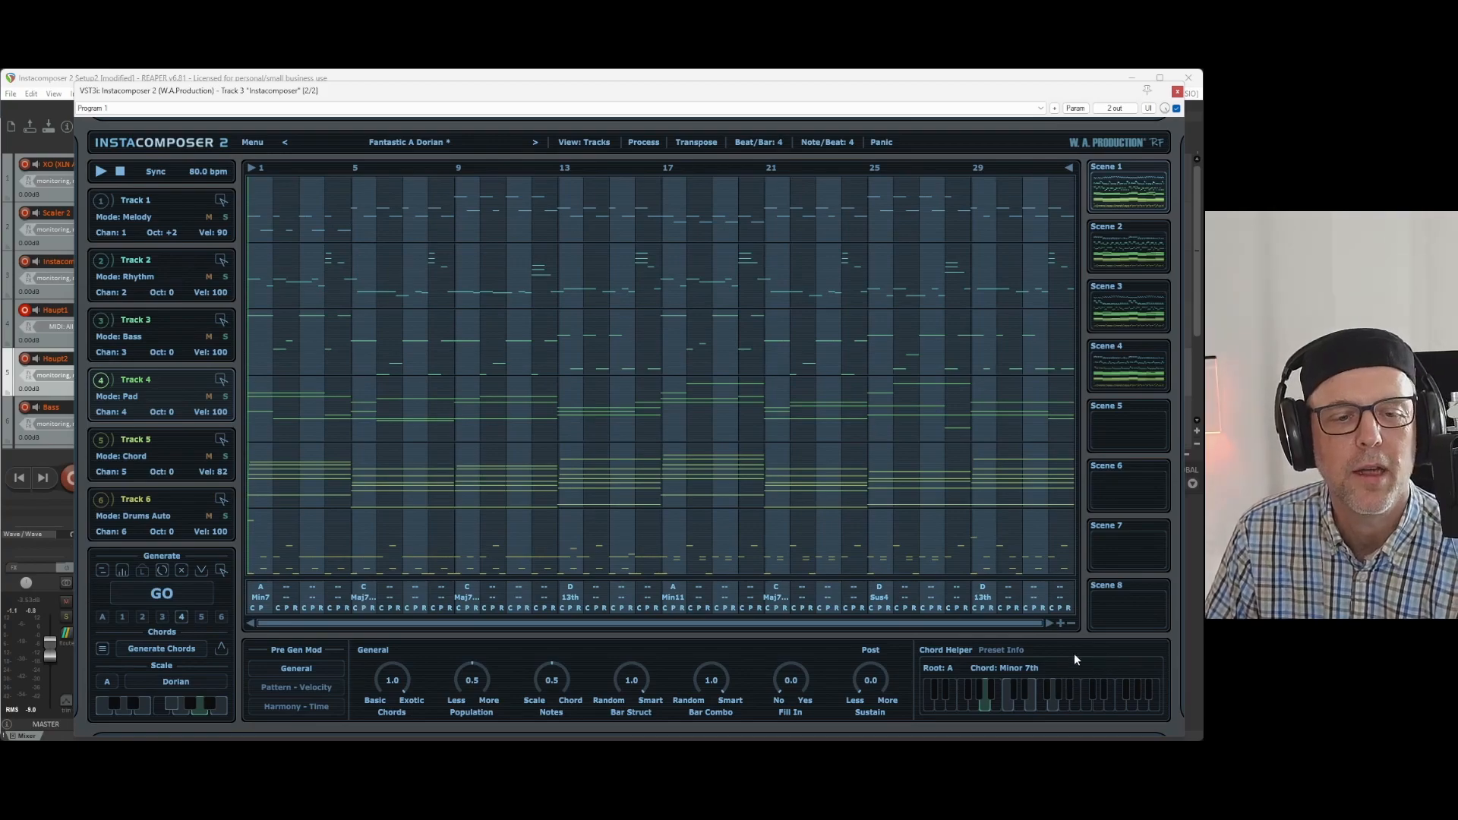
{"action": "left_click", "coordinate": [946, 668]}
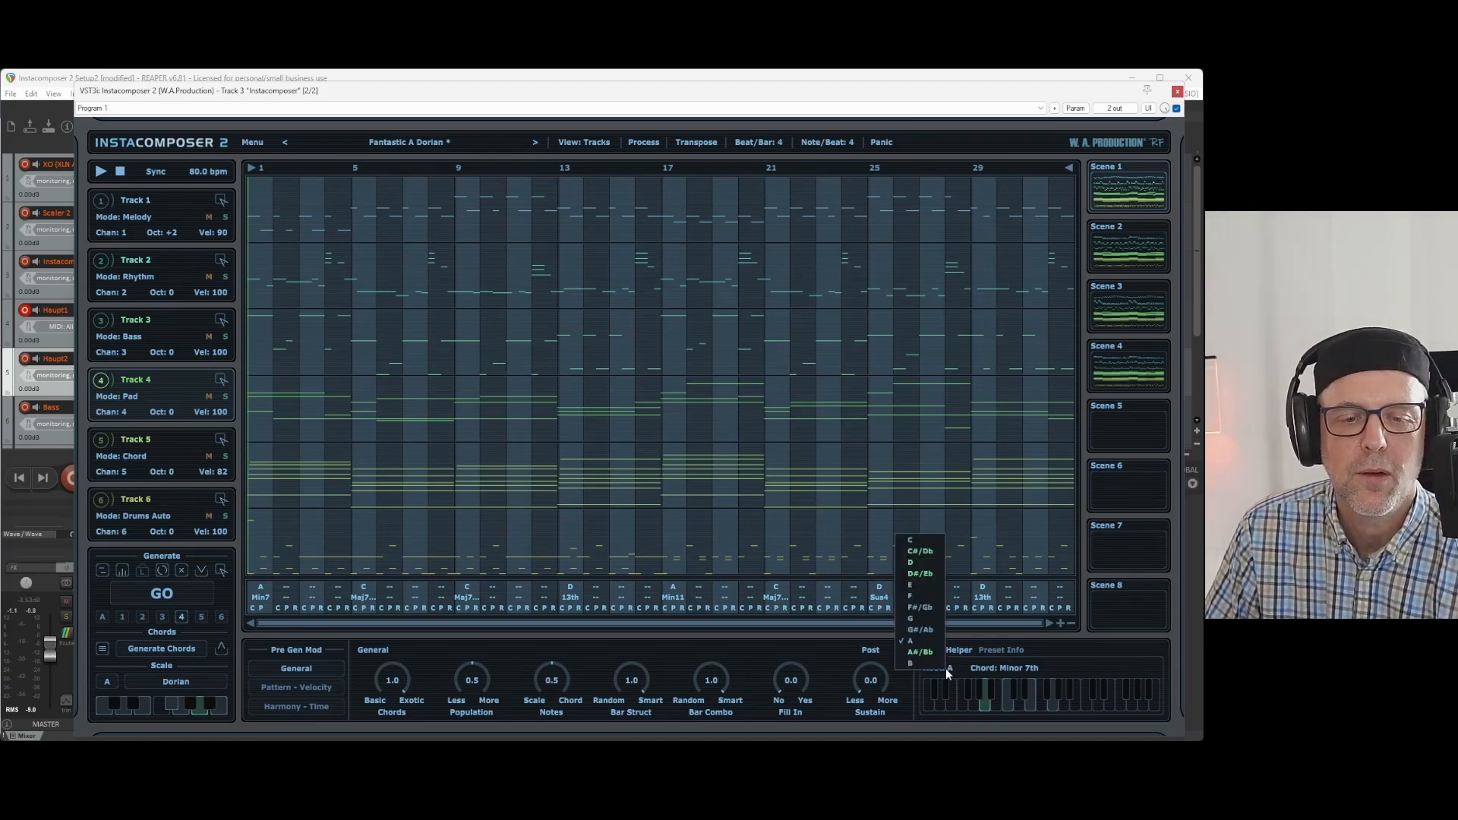
{"action": "left_click", "coordinate": [1016, 666]}
{"action": "left_click", "coordinate": [1015, 667]}
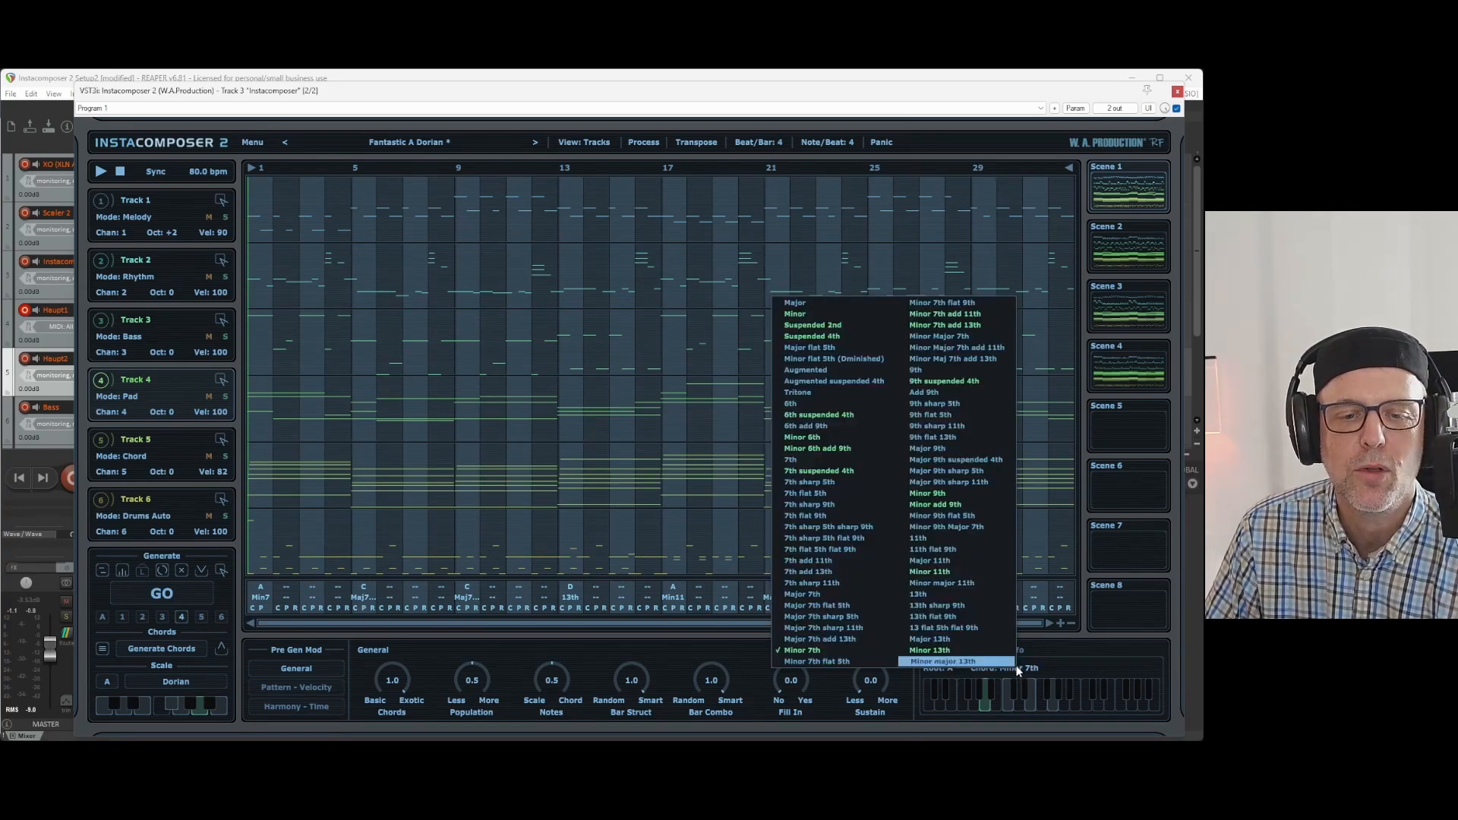
{"action": "left_click", "coordinate": [923, 571]}
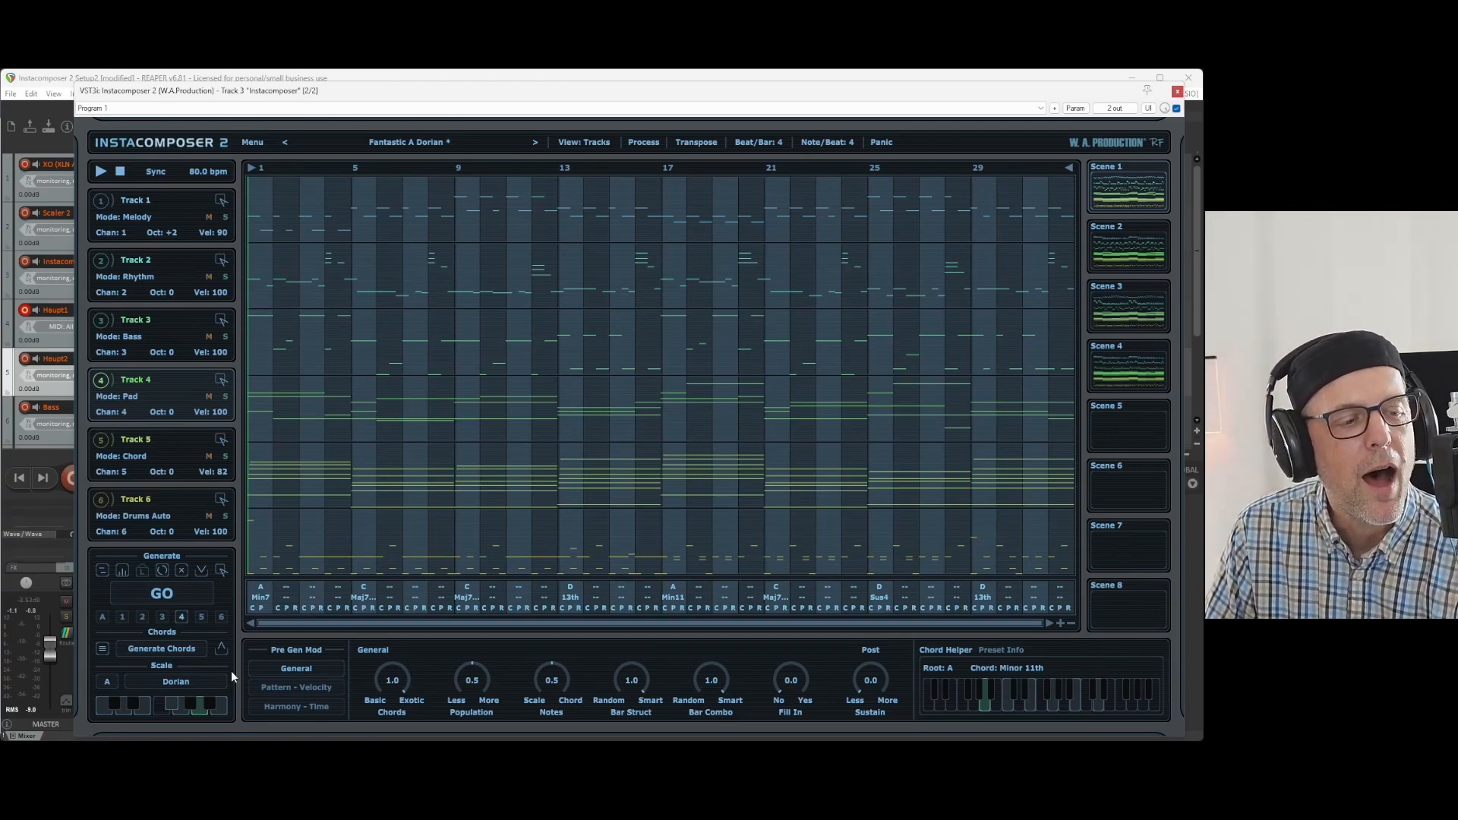
- Set Track 4's note generation mode to Pad 2 and regenerate its notes
{"action": "left_click", "coordinate": [159, 515]}
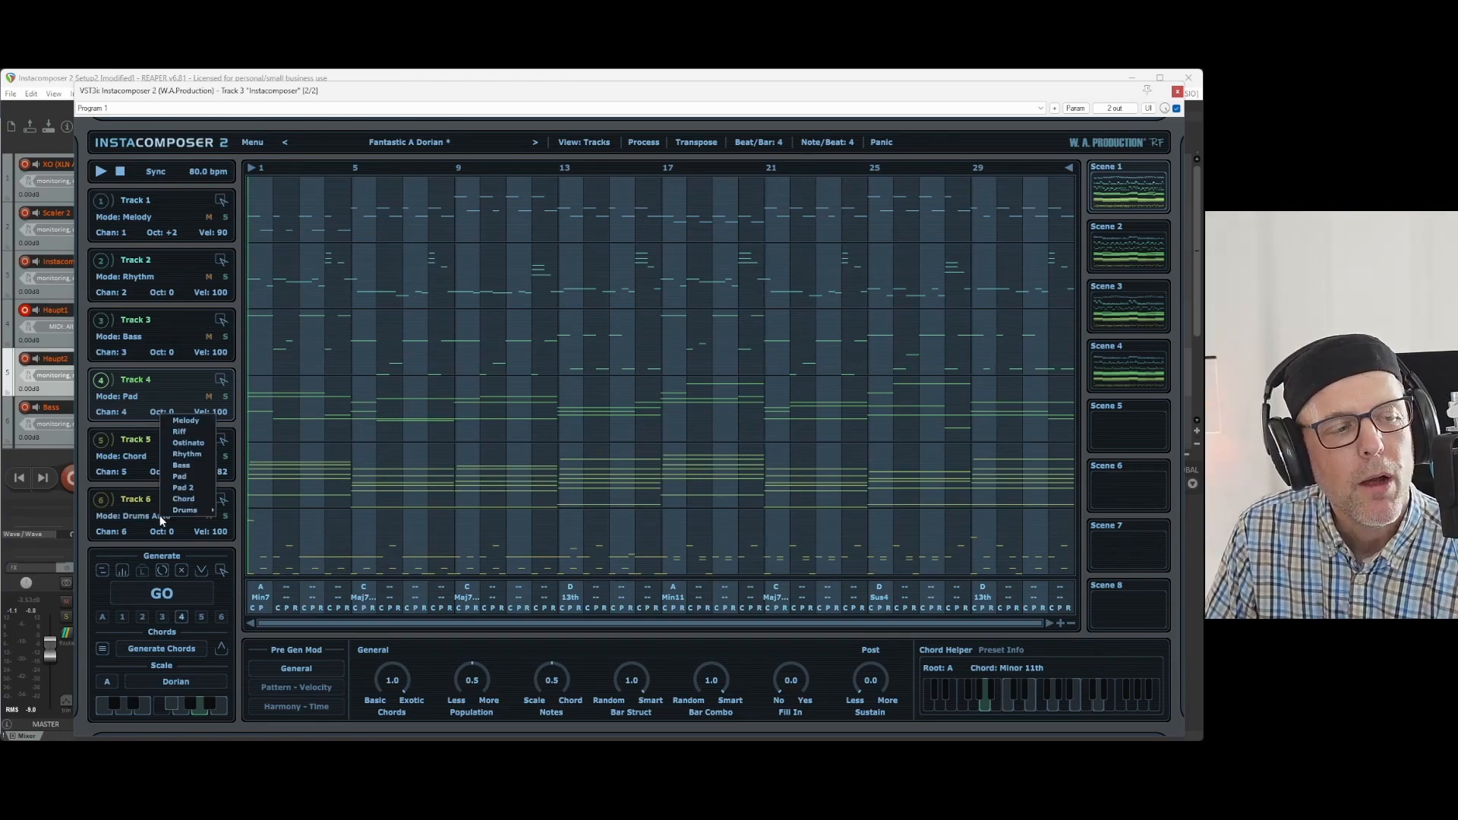
{"action": "left_click", "coordinate": [138, 398]}
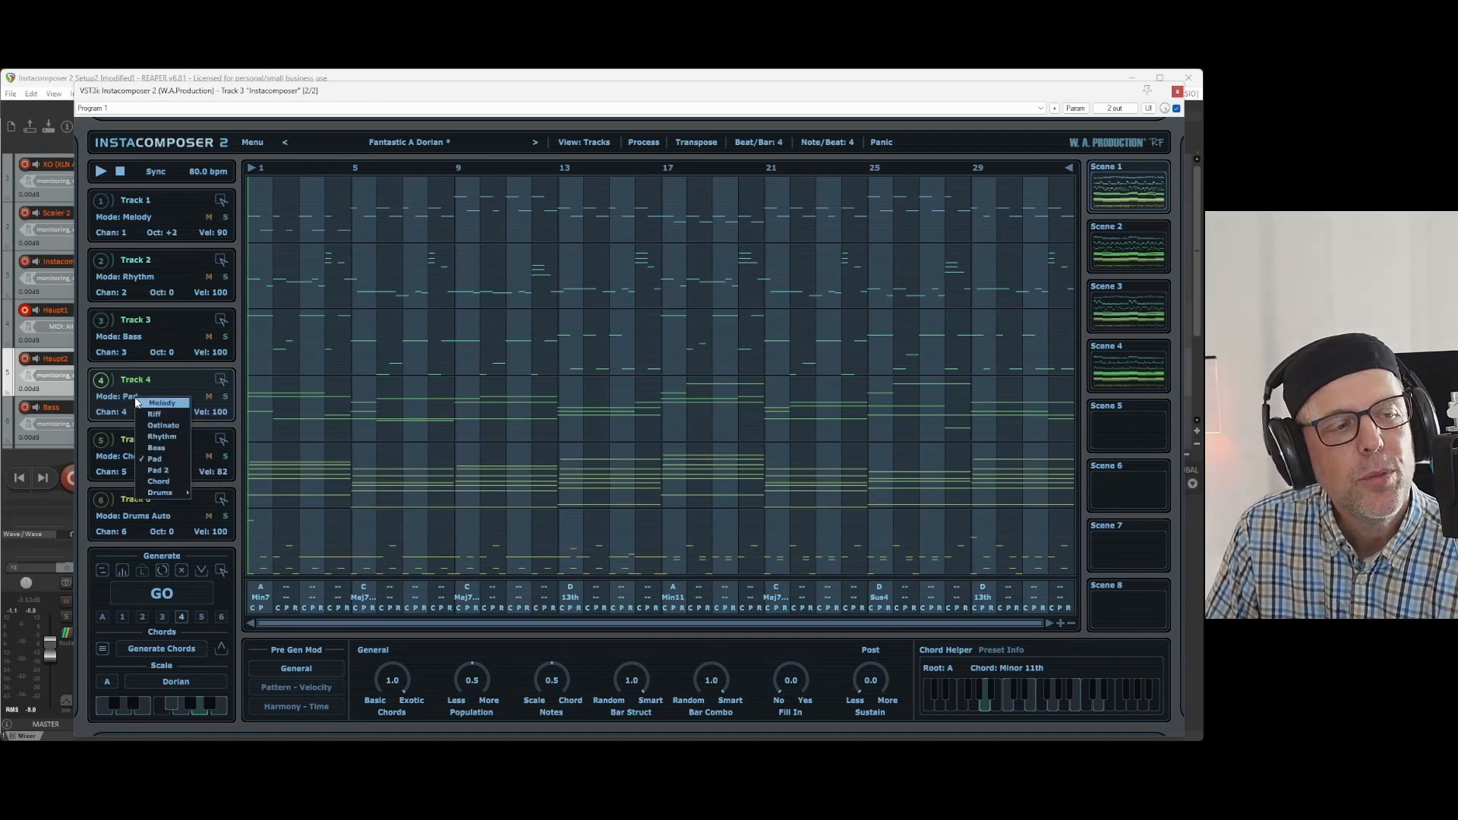
{"action": "left_click", "coordinate": [165, 472]}
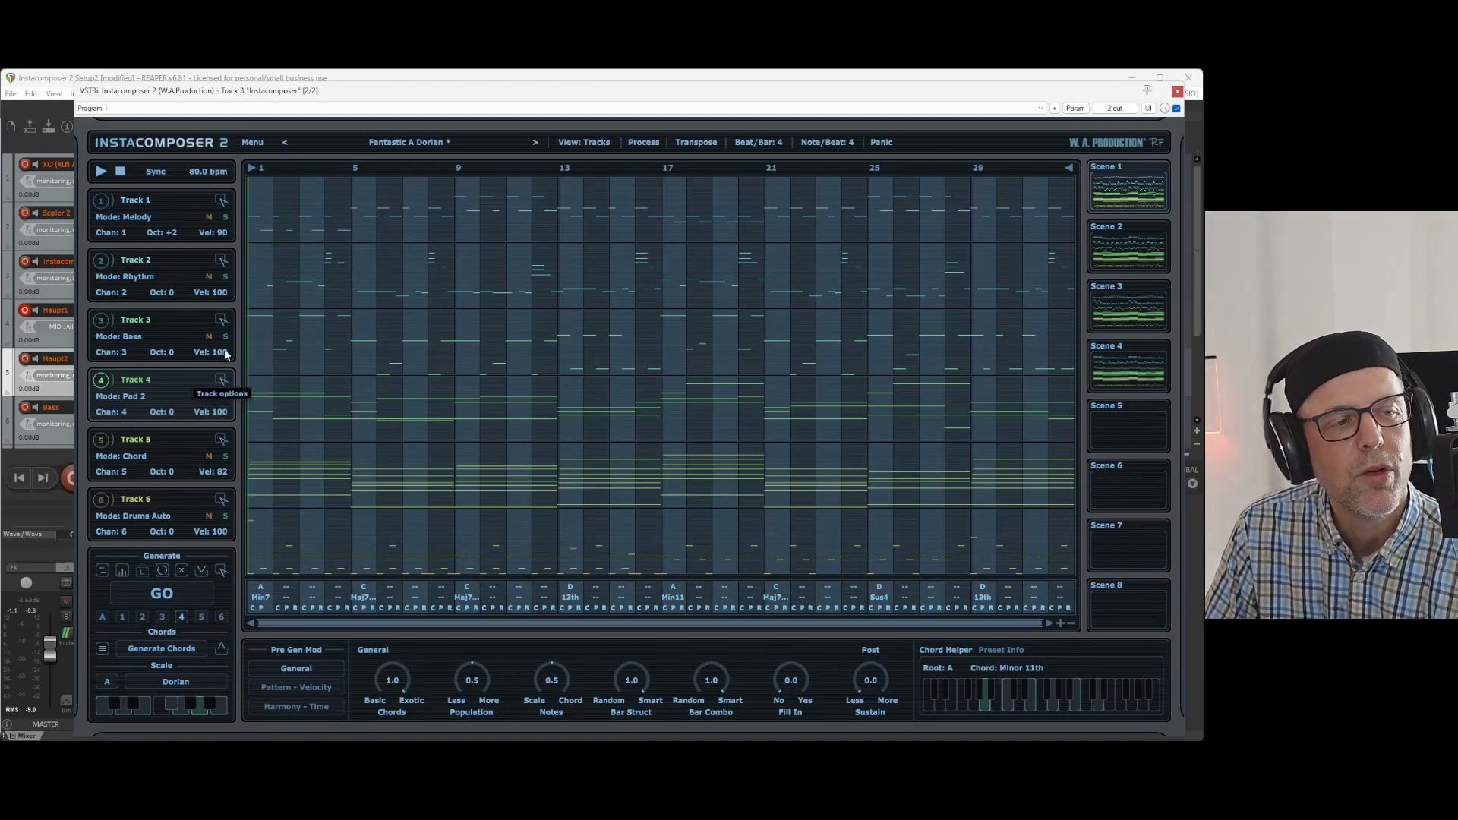
{"action": "left_click", "coordinate": [150, 594]}
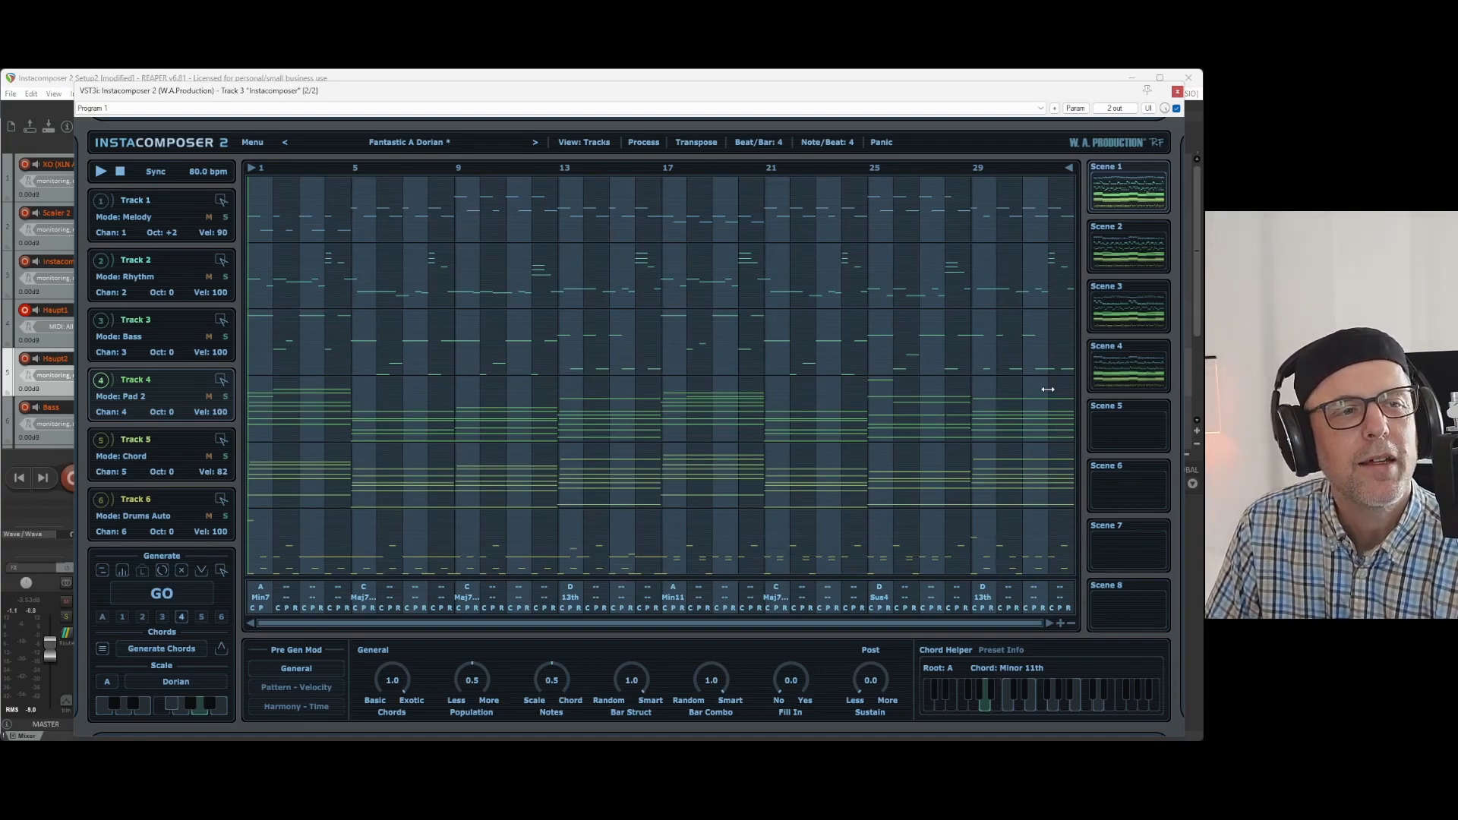
- Load the Default preset and set Track 4's note generation mode to Pad 2
{"action": "left_click", "coordinate": [387, 142]}
{"action": "left_click", "coordinate": [436, 238]}
{"action": "left_click", "coordinate": [436, 239]}
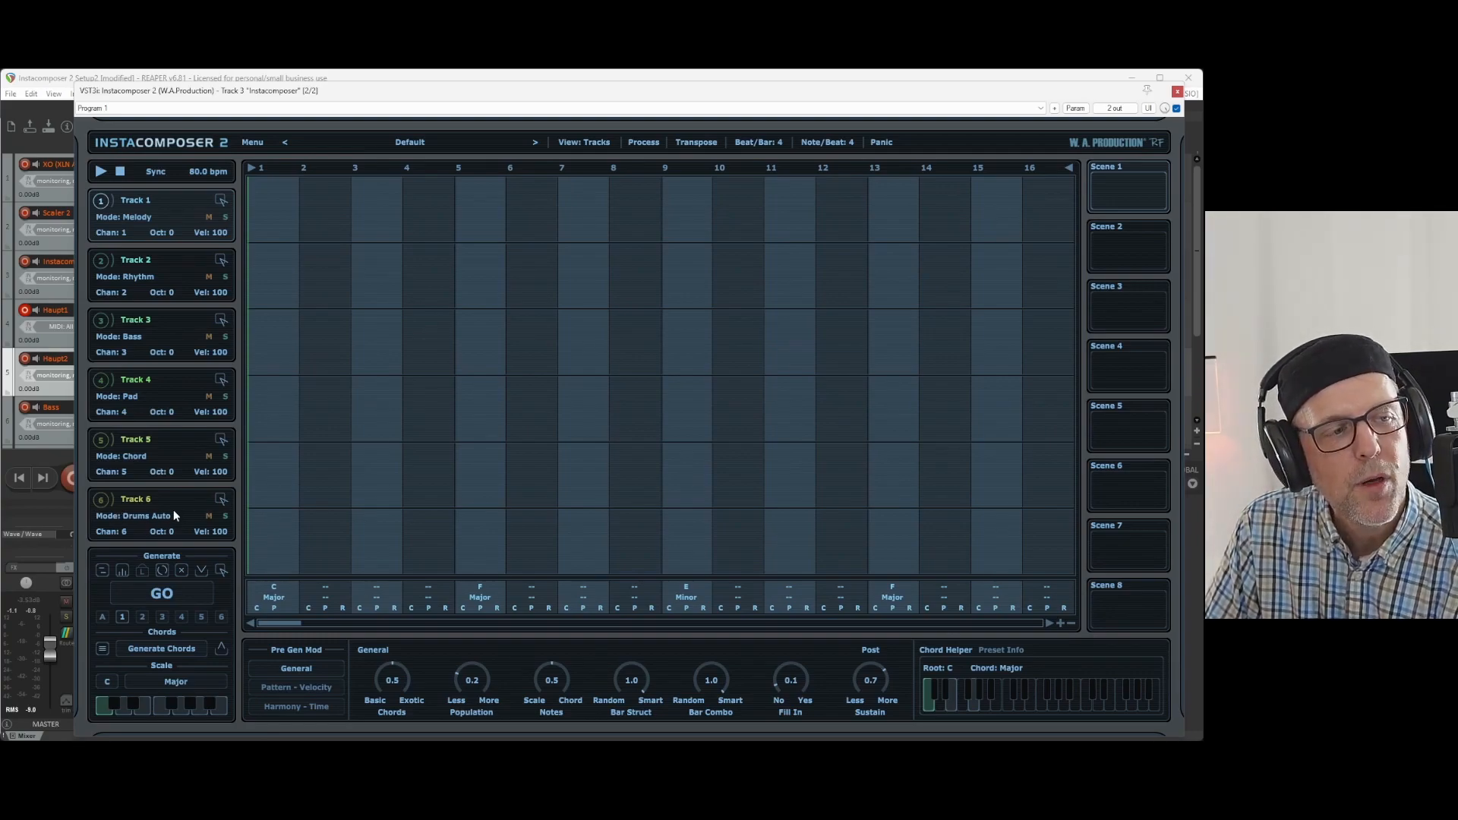
{"action": "left_click", "coordinate": [126, 395]}
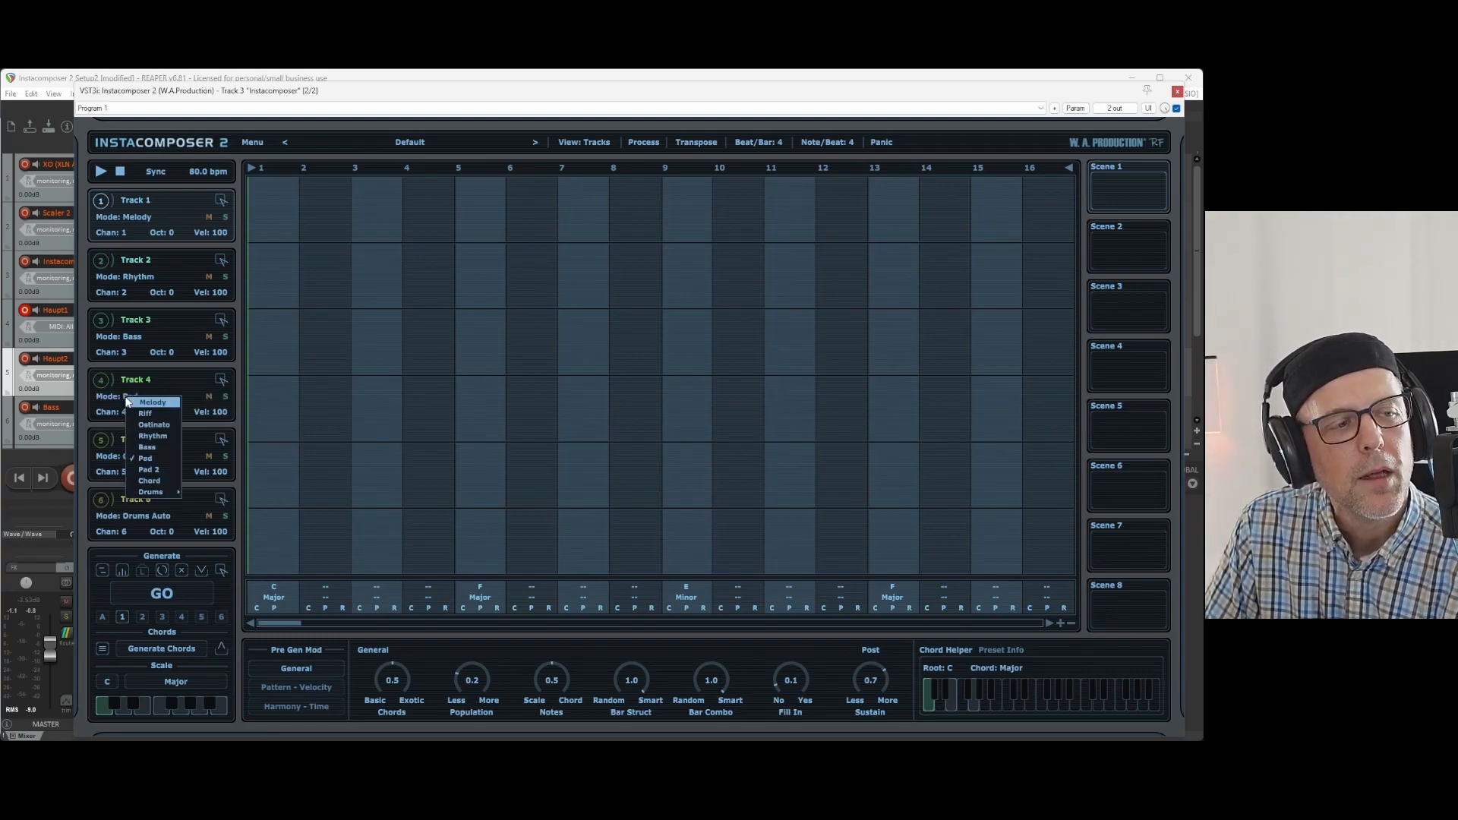
{"action": "left_click", "coordinate": [156, 469]}
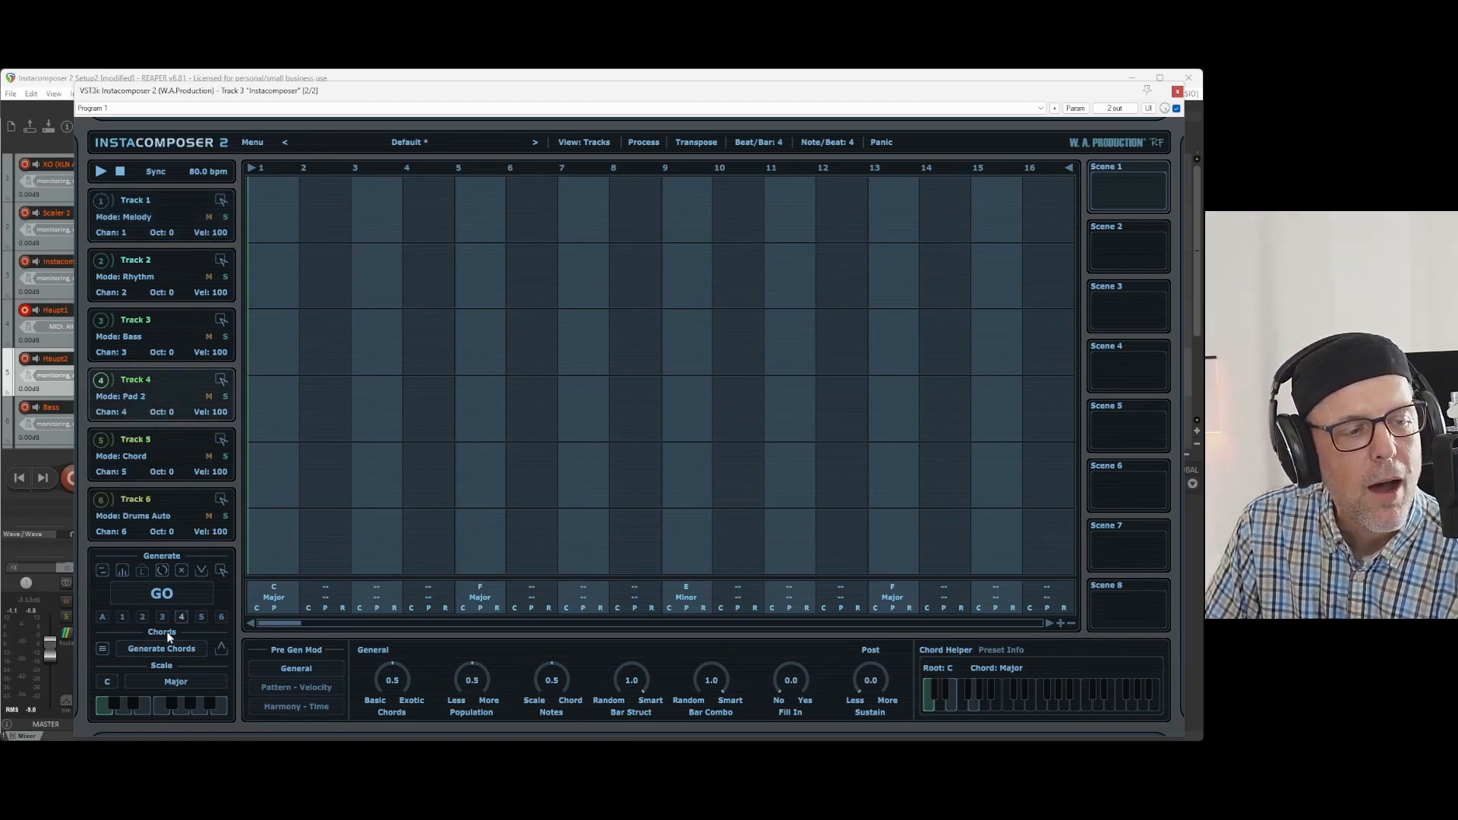
- Set the scale to D Dorian
{"action": "left_click", "coordinate": [175, 681]}
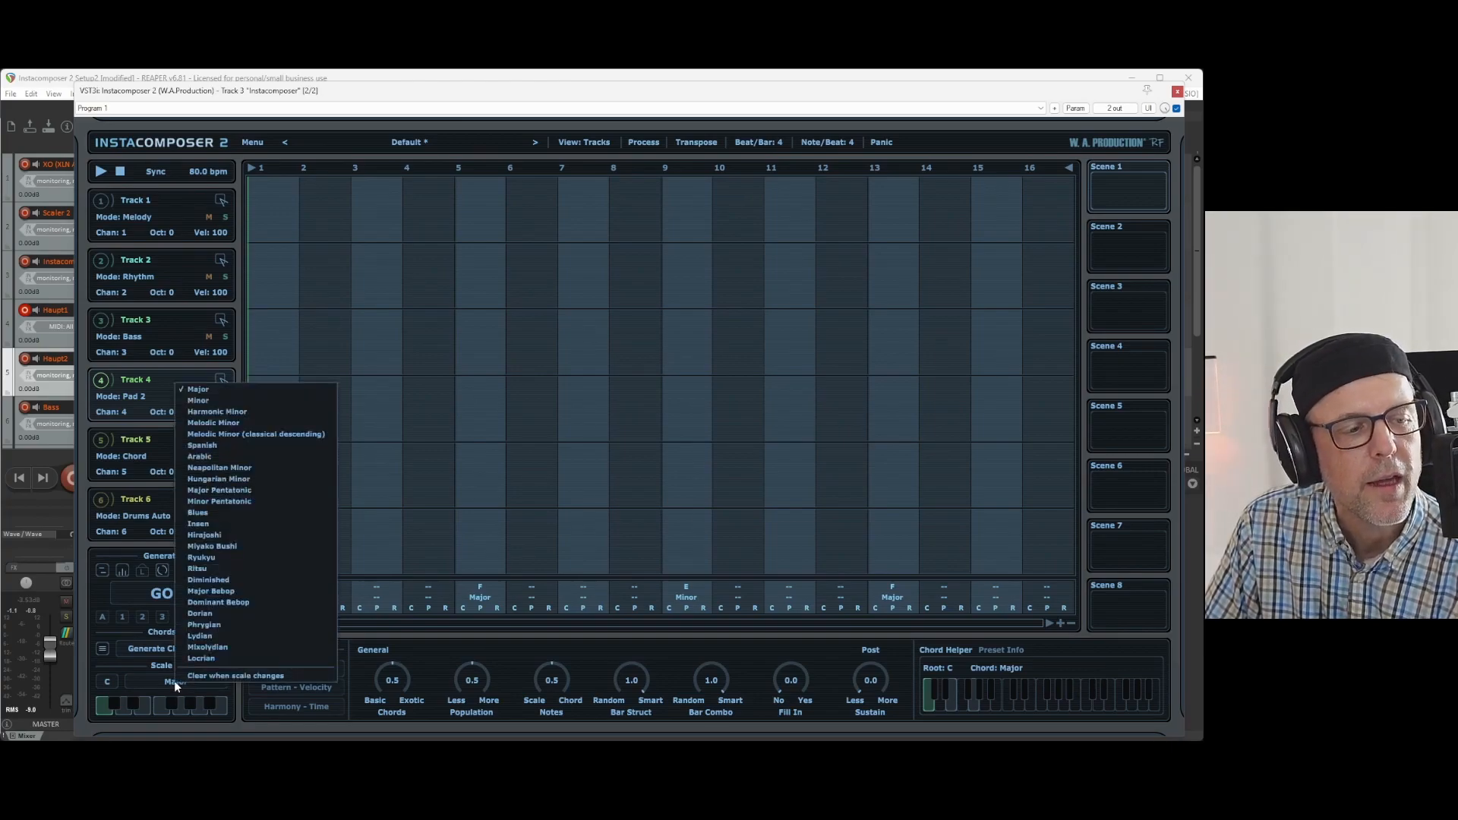
{"action": "left_click", "coordinate": [233, 615]}
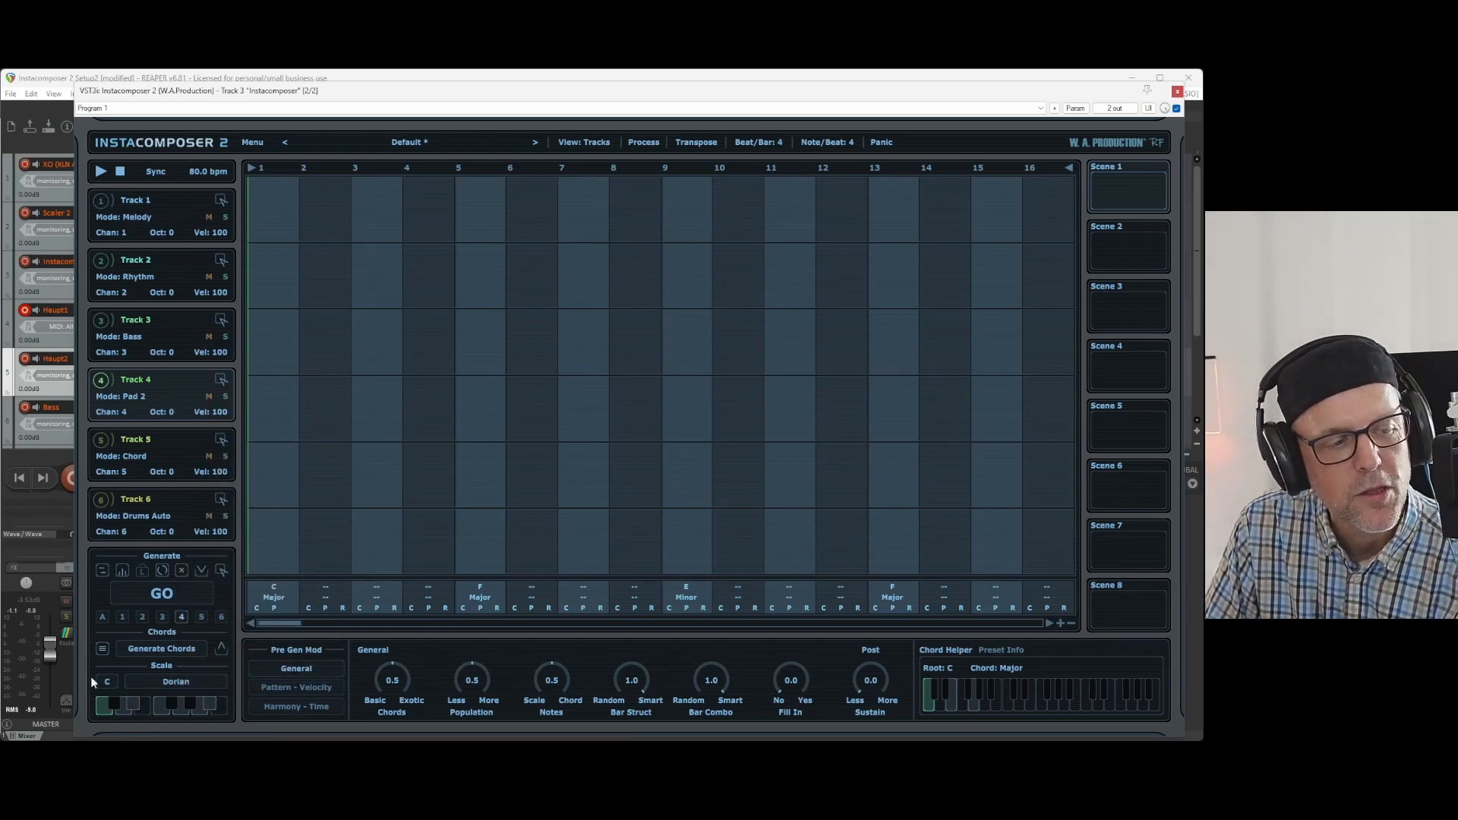
{"action": "left_click", "coordinate": [109, 686]}
{"action": "left_click", "coordinate": [138, 558]}
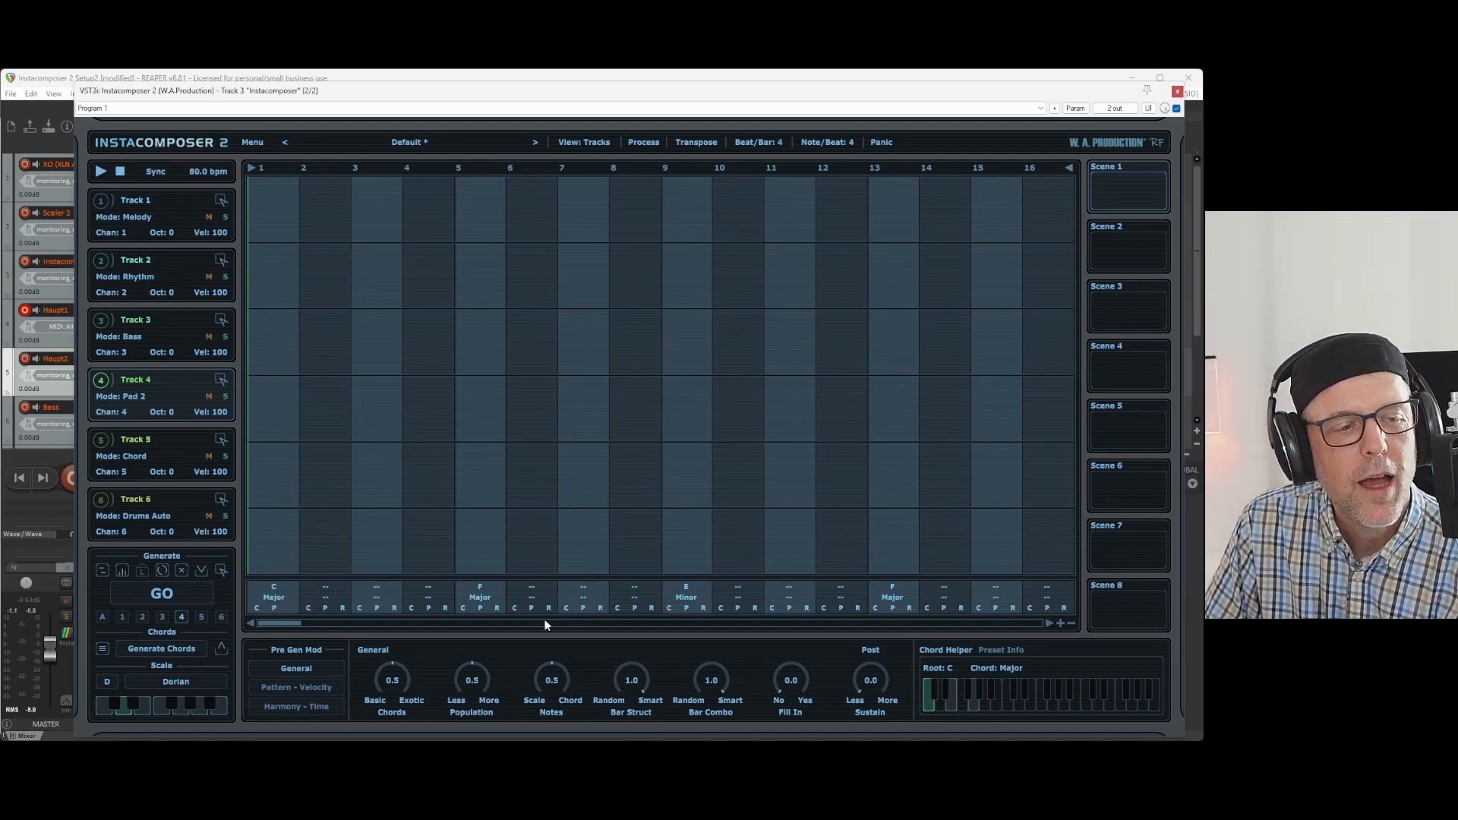
- Check the first bar's chord types and generate basic chord progressions with Chords complexity lowered to 0.0
{"action": "left_click", "coordinate": [275, 590]}
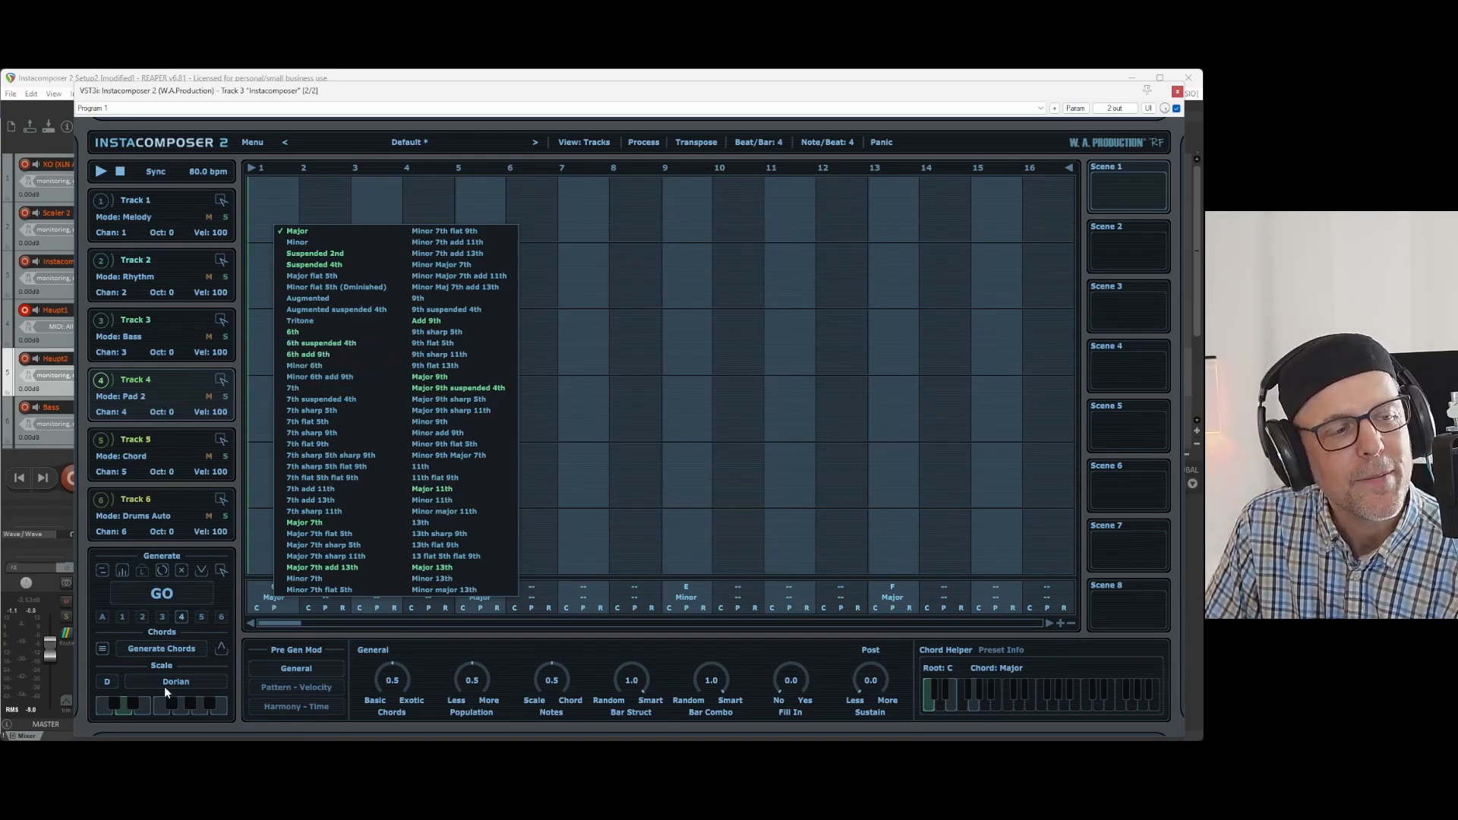
{"action": "left_click", "coordinate": [250, 634]}
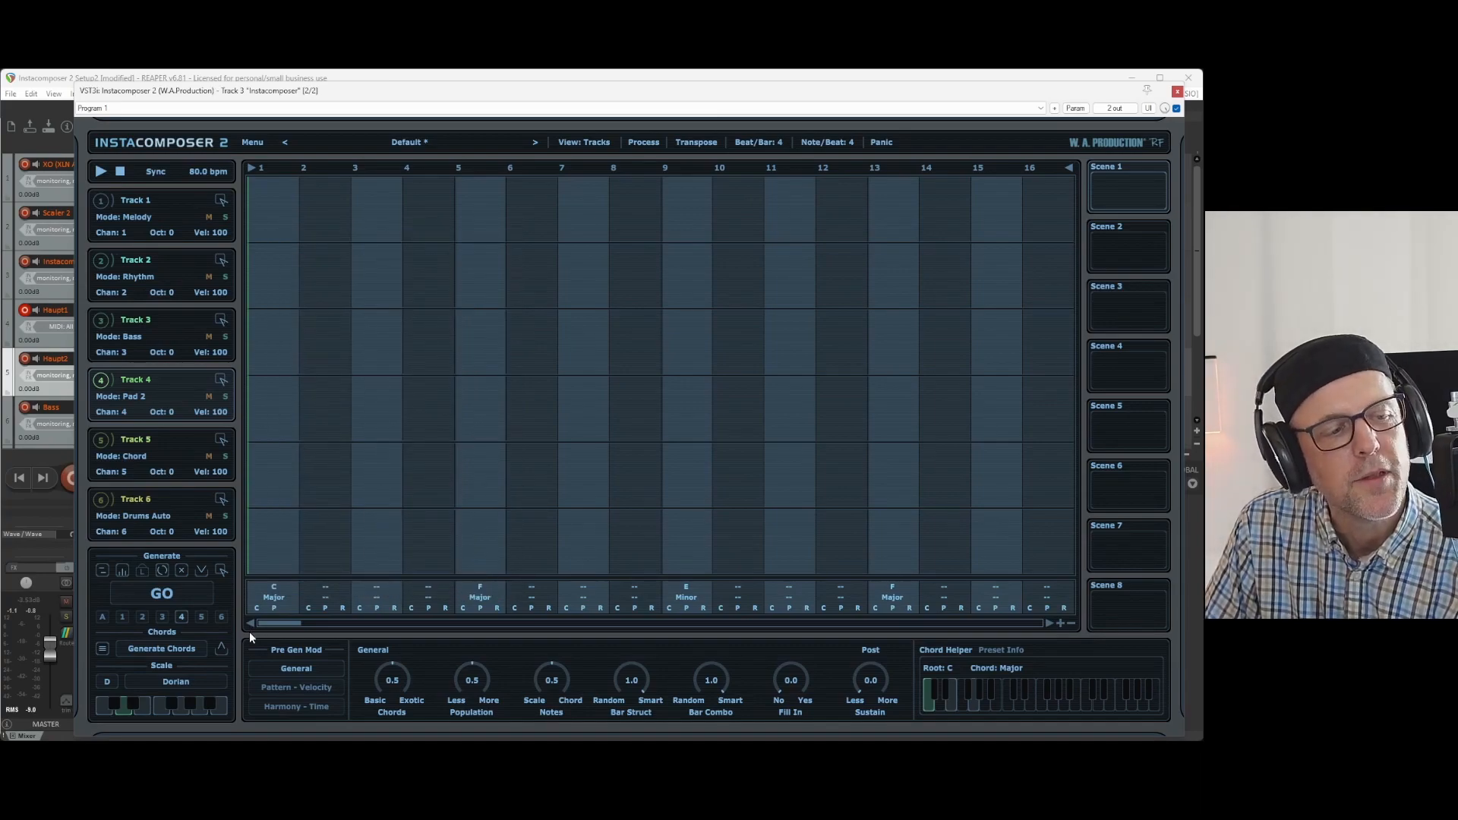
{"action": "left_click", "coordinate": [156, 648]}
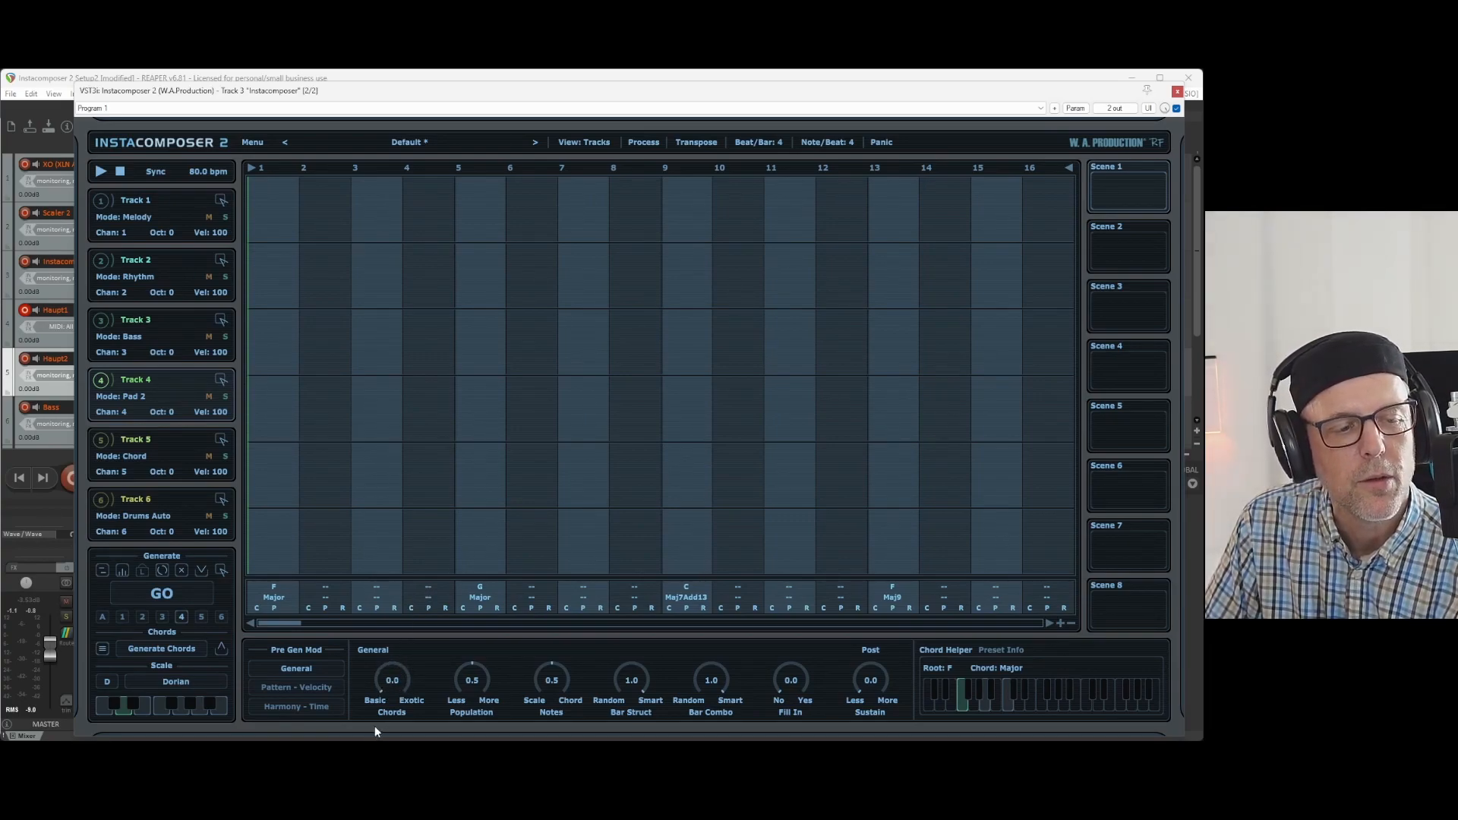
{"action": "left_click", "coordinate": [157, 645]}
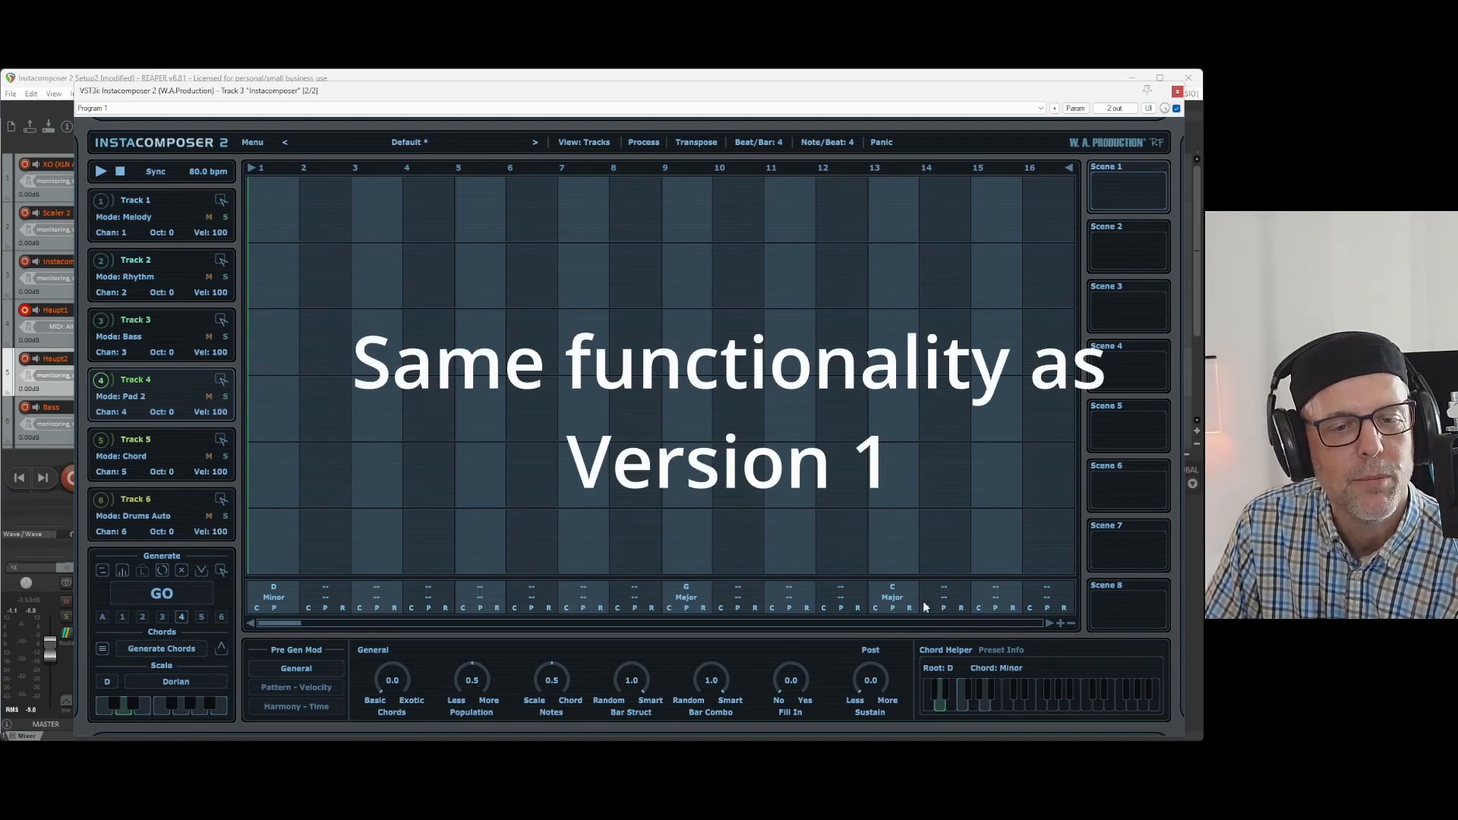
- Raise the Chords complexity to 1.0 and generate a new chord progression
{"action": "left_click_drag", "start_coordinate": [382, 688], "coordinate": [382, 670]}
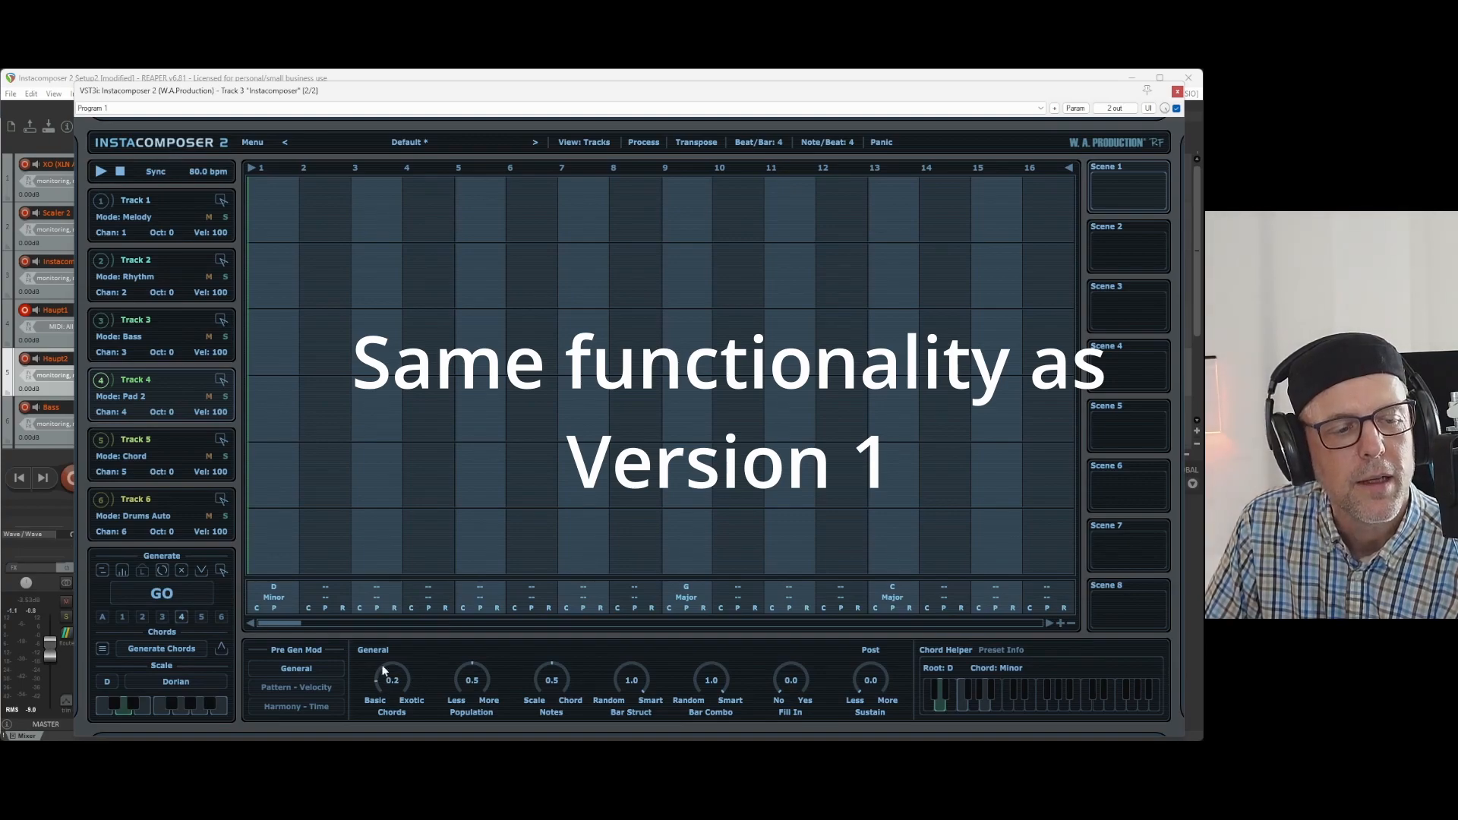
{"action": "left_click_drag", "start_coordinate": [426, 578], "coordinate": [429, 566]}
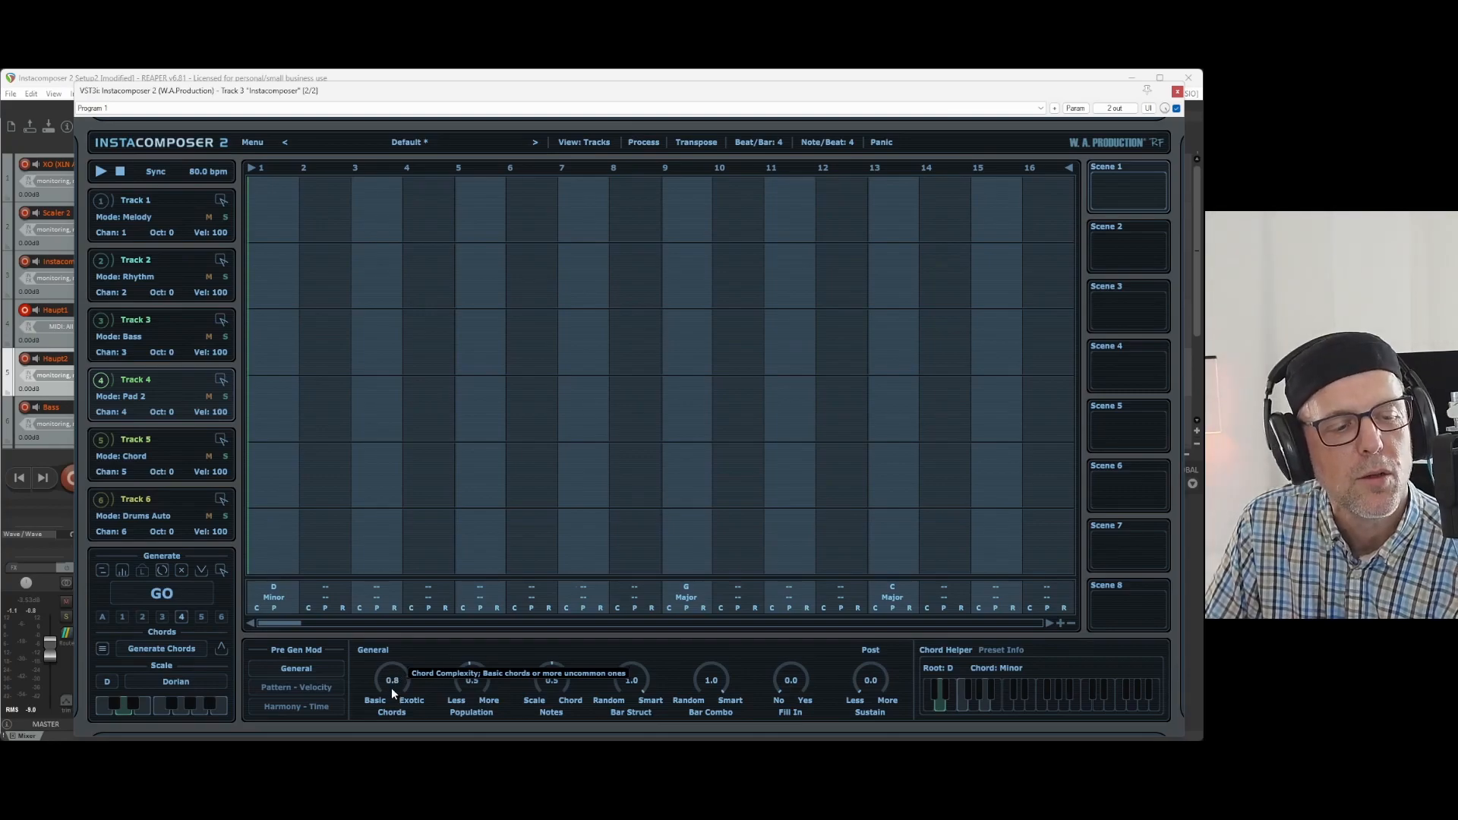
{"action": "scroll", "coordinate": [391, 686], "scroll_direction": "up", "scroll_amount": 2}
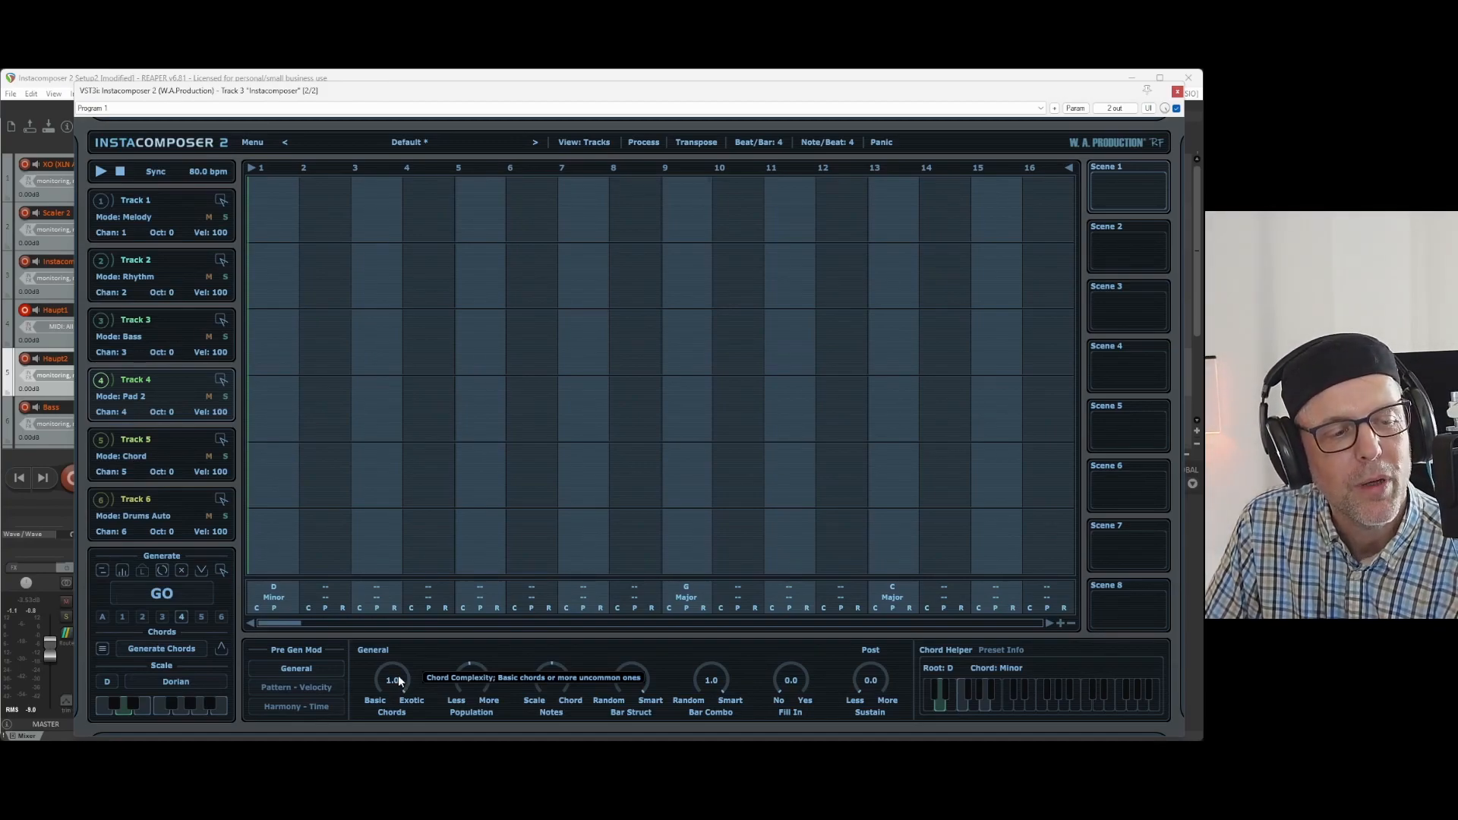
{"action": "left_click", "coordinate": [144, 652]}
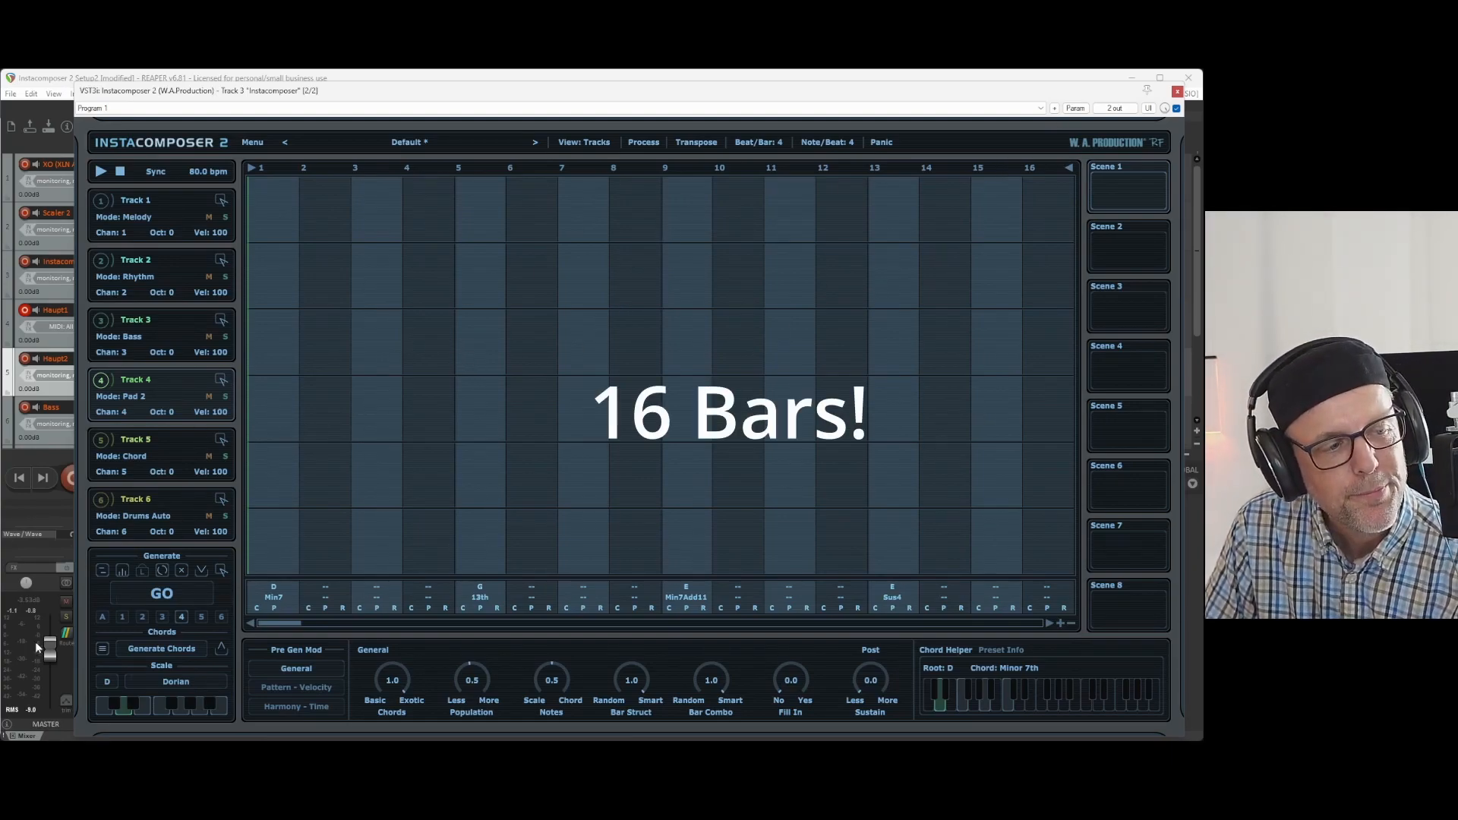
- Generate notes for all six tracks from the chord progression
{"action": "left_click", "coordinate": [103, 617]}
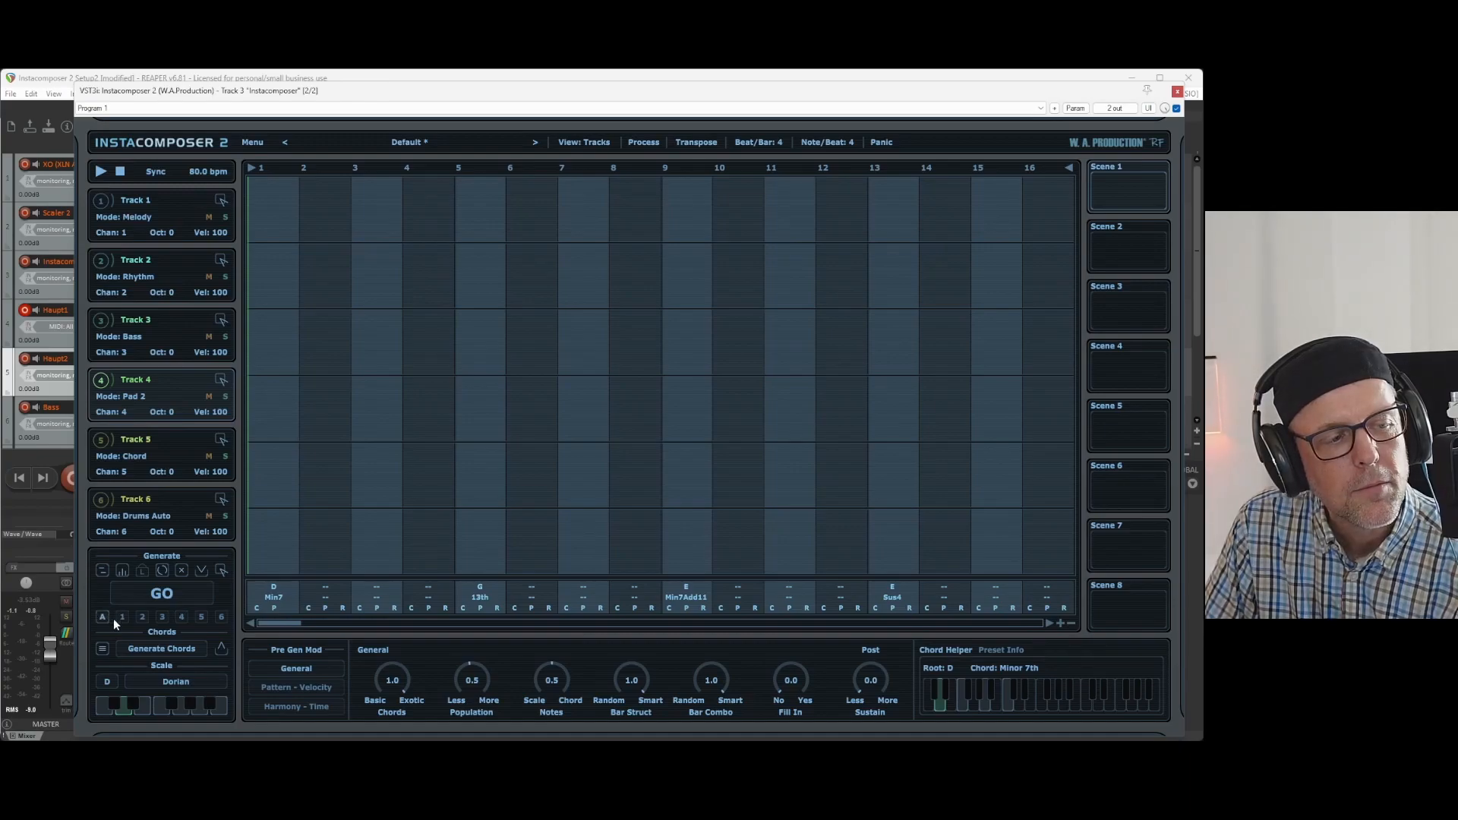
{"action": "left_click", "coordinate": [156, 597]}
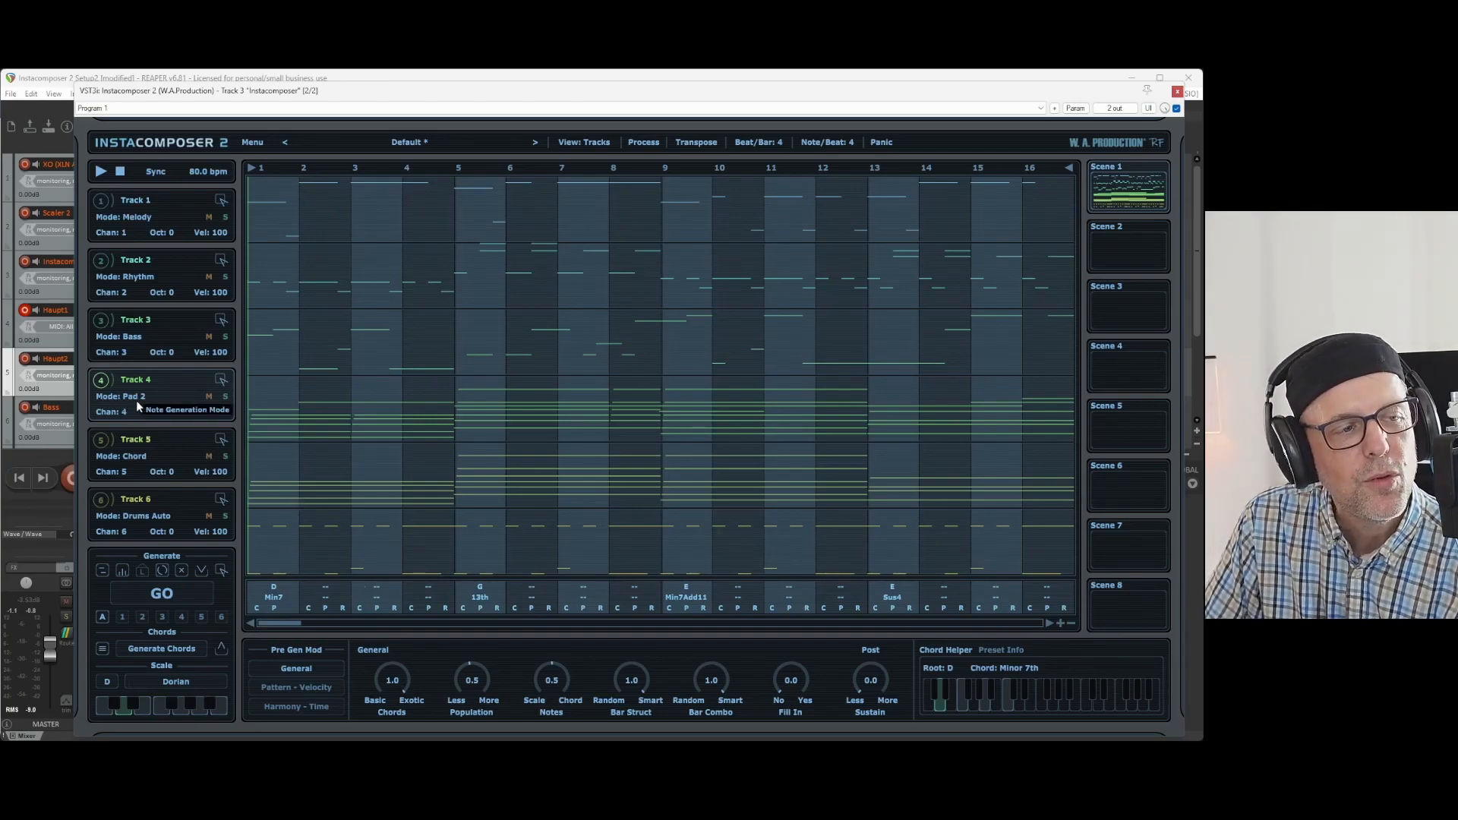
- Enable the options to add a bass note and use Wide Mode for Track 4's Pad 2 generation
{"action": "right_click", "coordinate": [148, 381]}
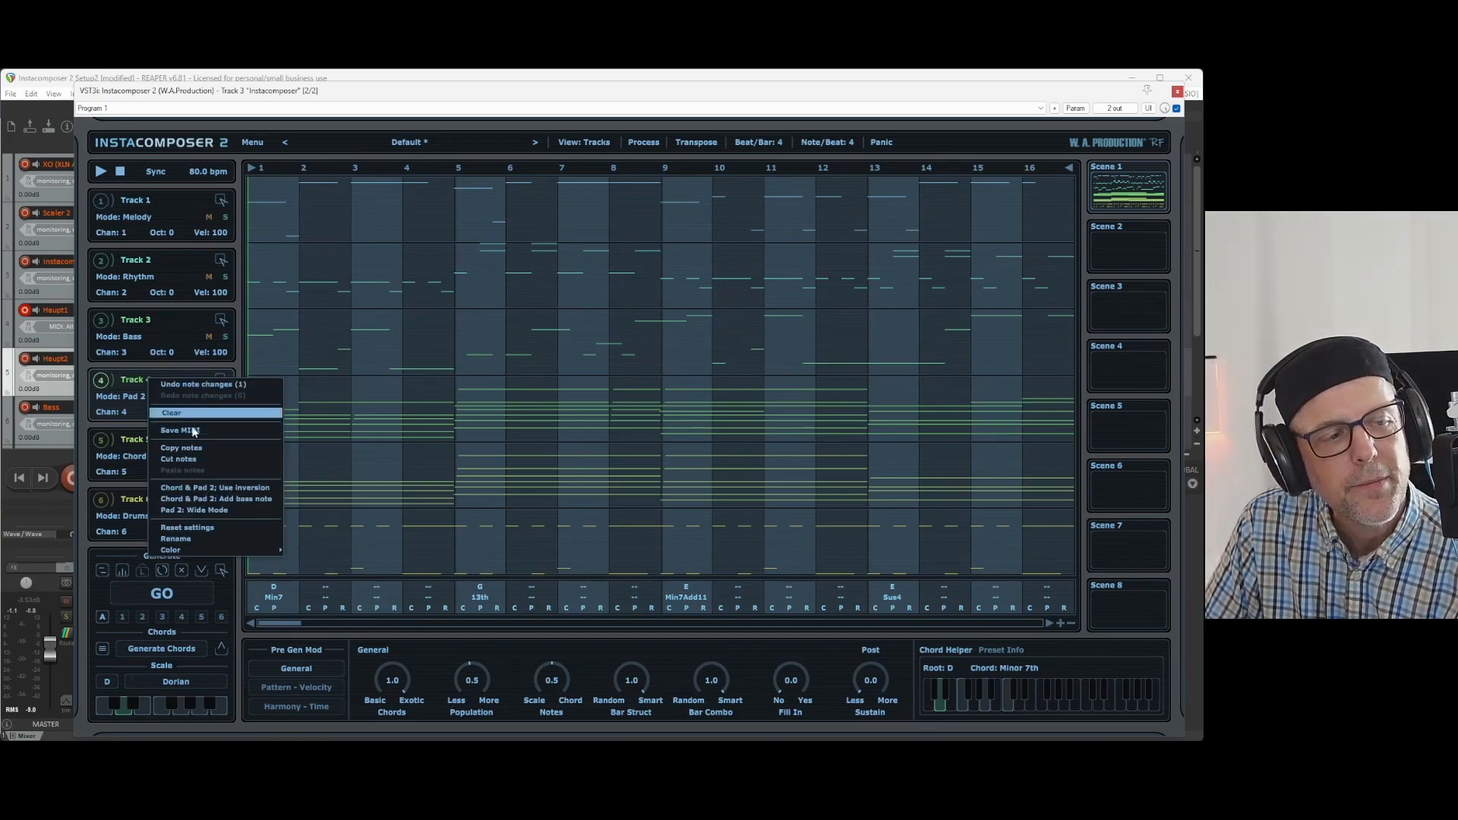
{"action": "left_click", "coordinate": [237, 498]}
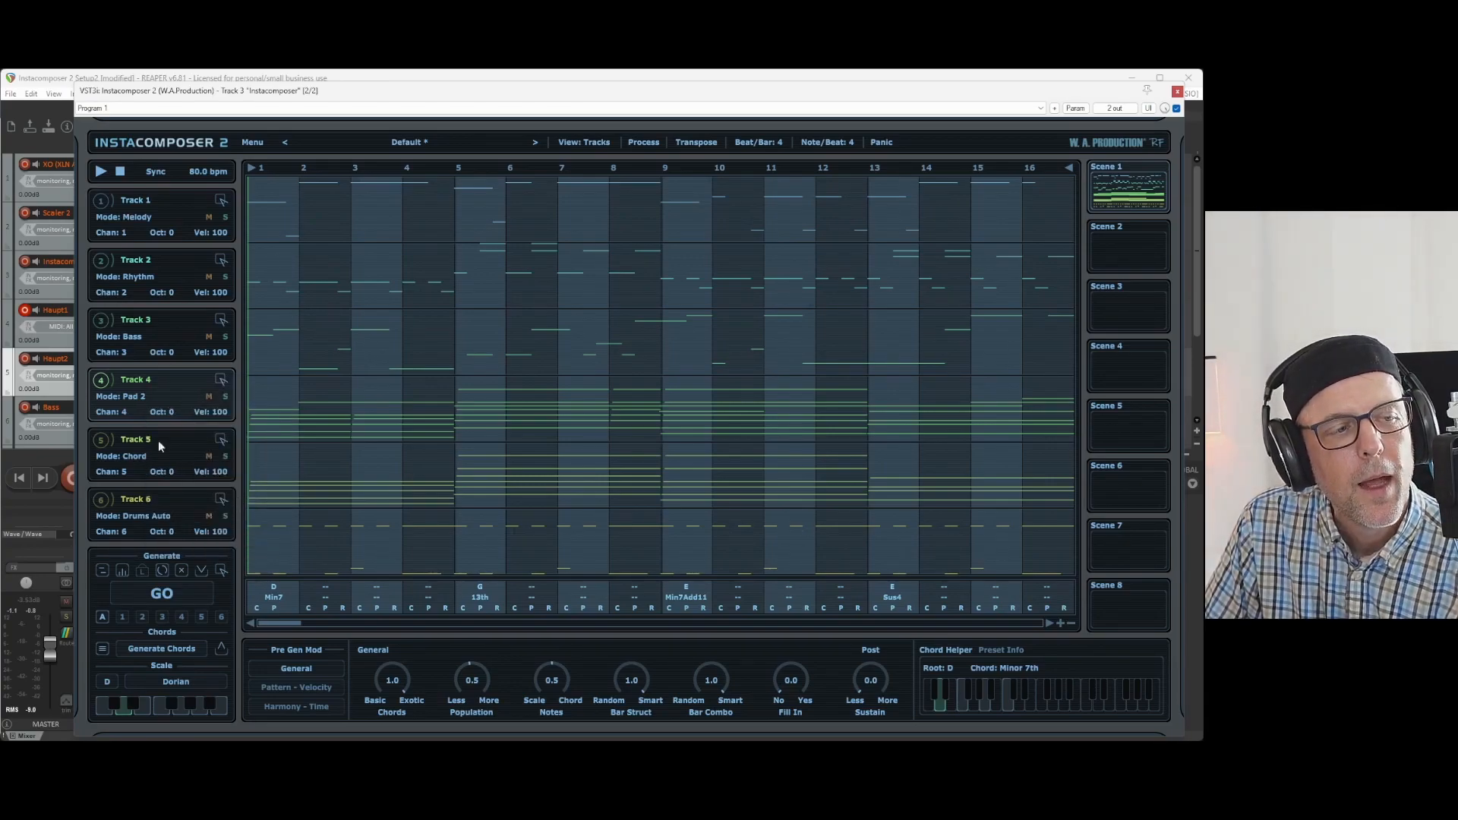
{"action": "right_click", "coordinate": [138, 378]}
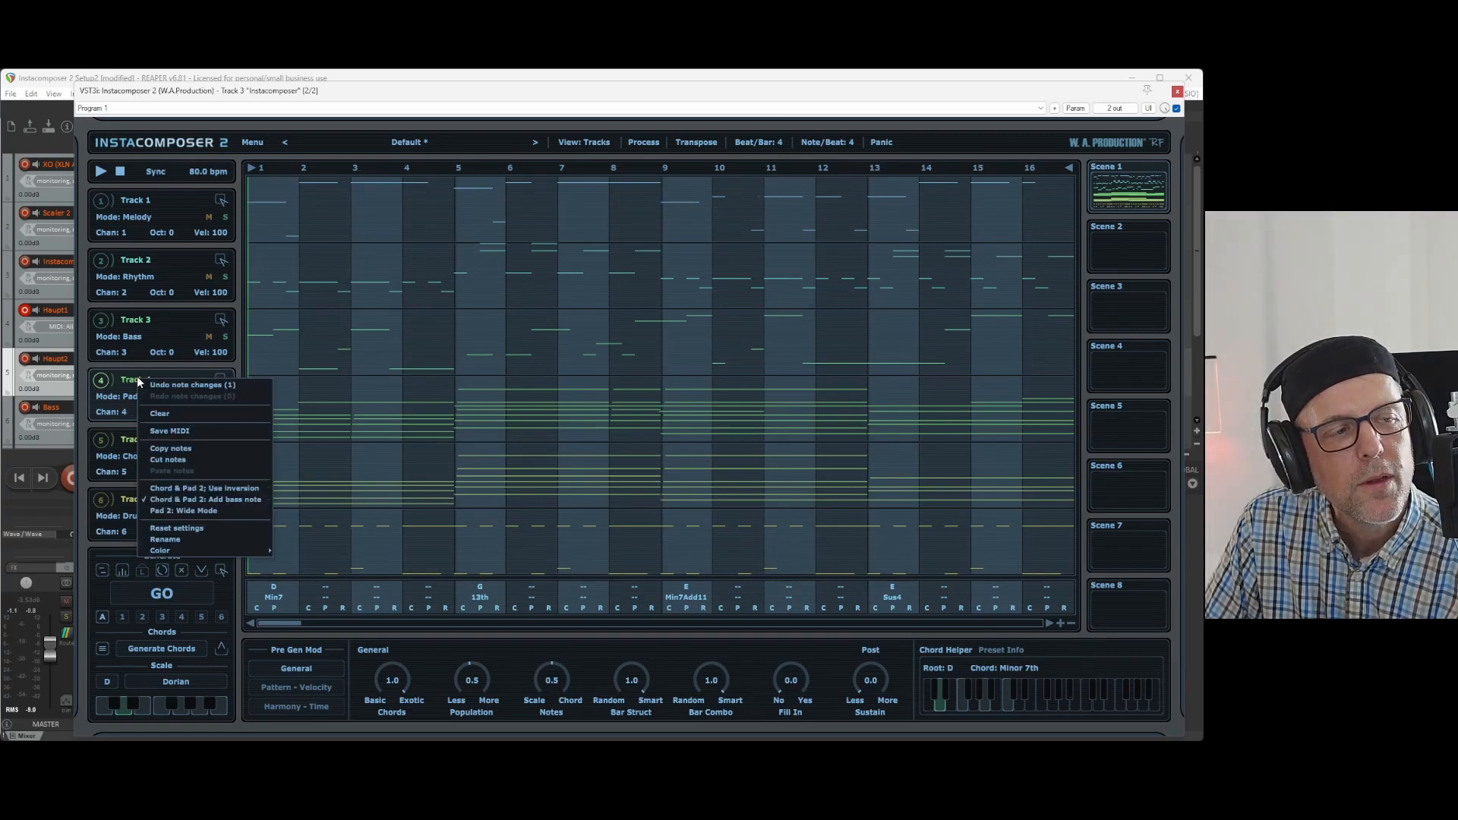
{"action": "left_click", "coordinate": [202, 512]}
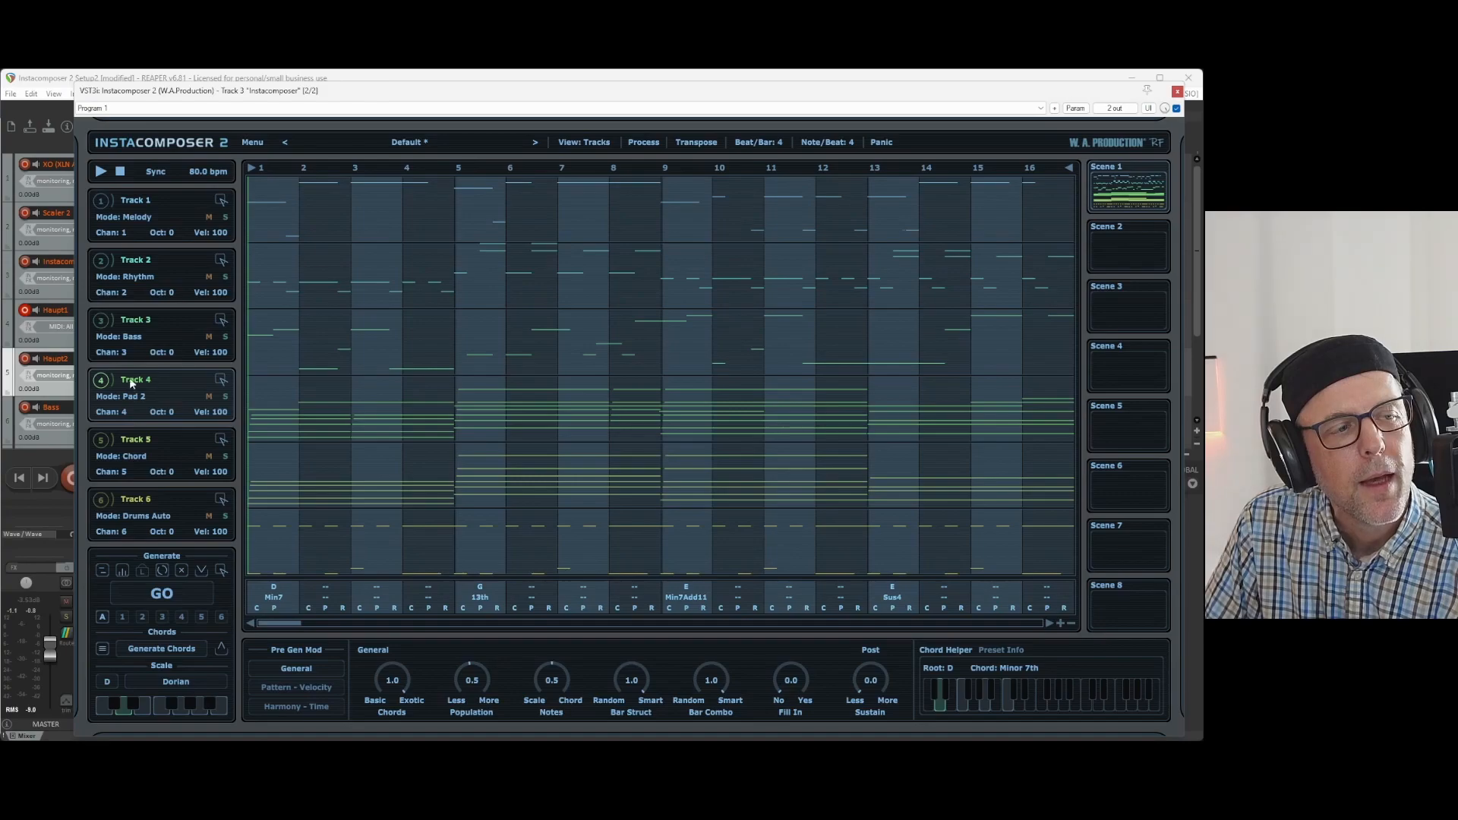
- Regenerate the notes of Track 4 only and play the composition
{"action": "left_click", "coordinate": [180, 613]}
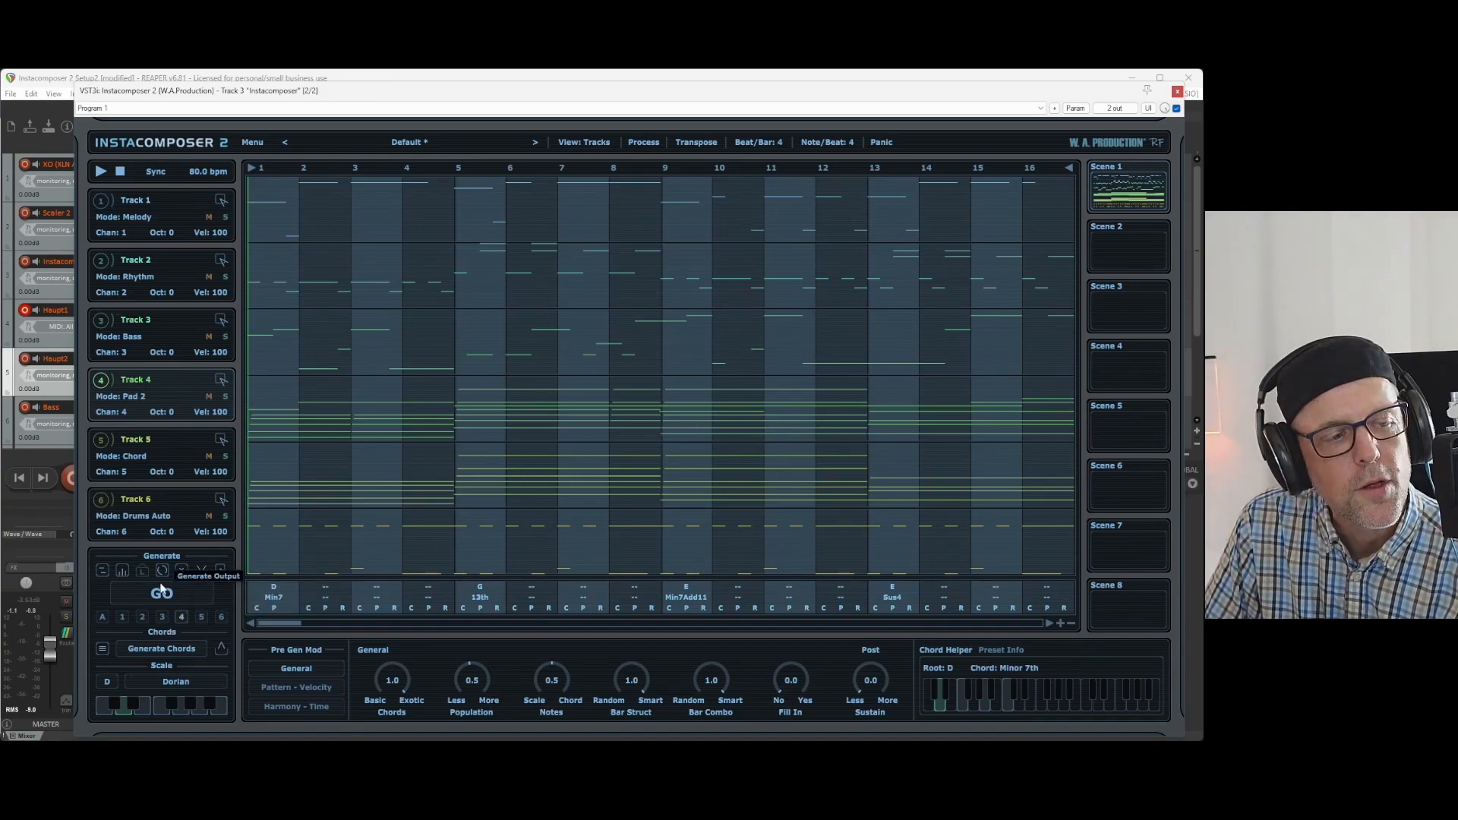
{"action": "left_click", "coordinate": [159, 604]}
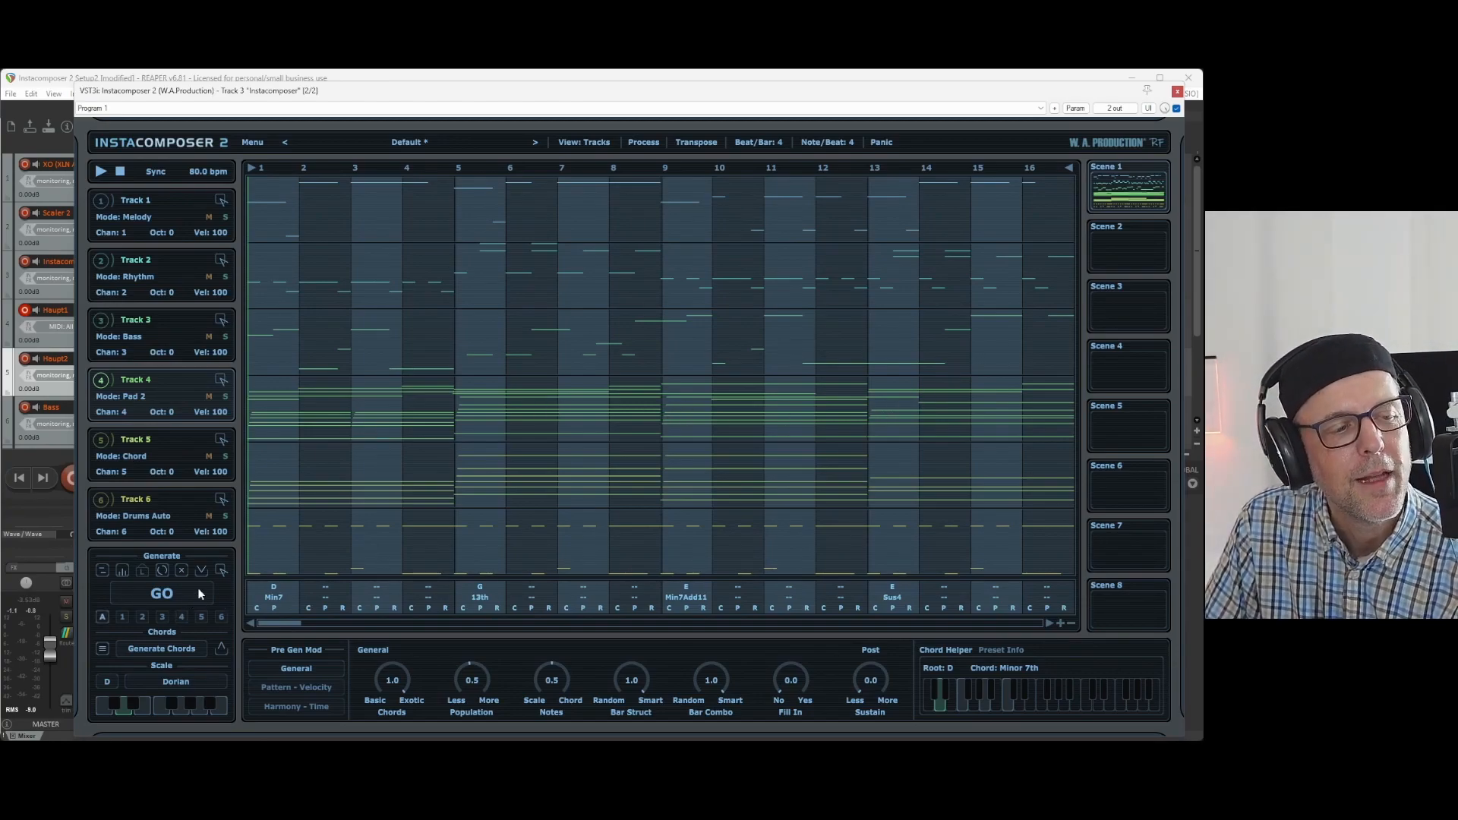
{"action": "key", "text": "space"}
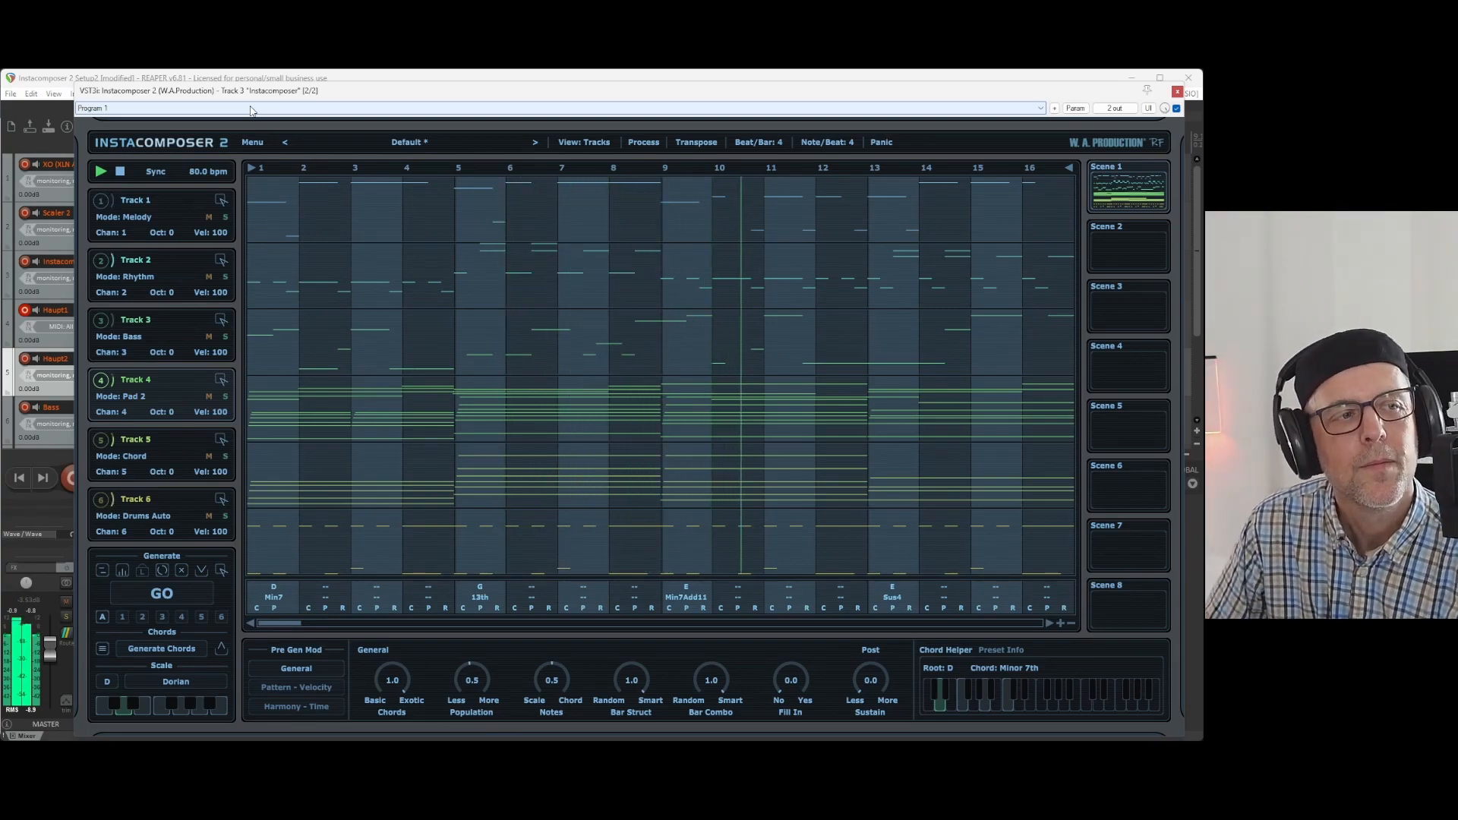
- Regenerate only the Track 1 melody several times during playback, checking its Pattern - Velocity and Harmony - Time settings
{"action": "left_click", "coordinate": [122, 617]}
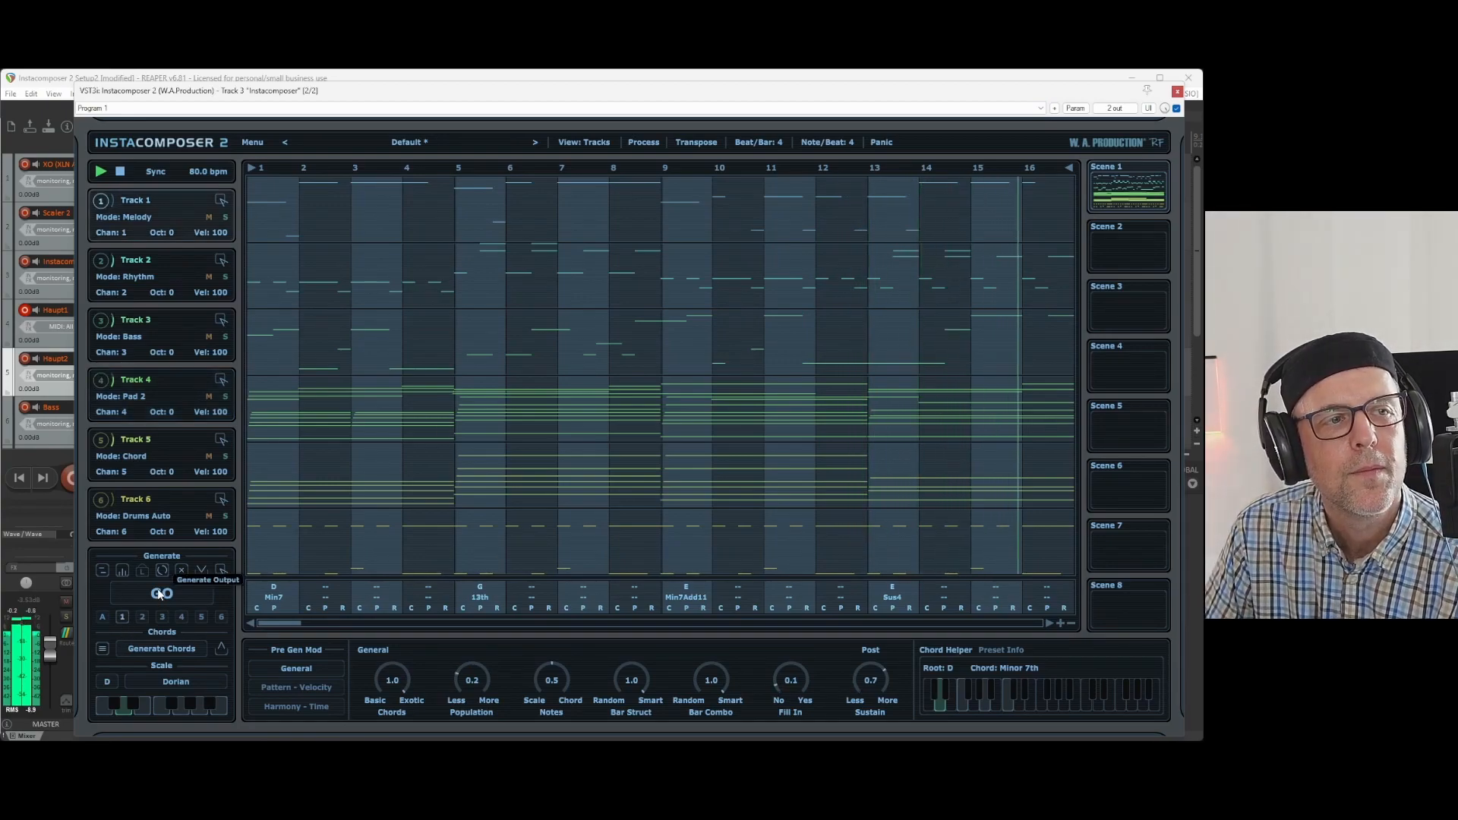
{"action": "left_click", "coordinate": [160, 593]}
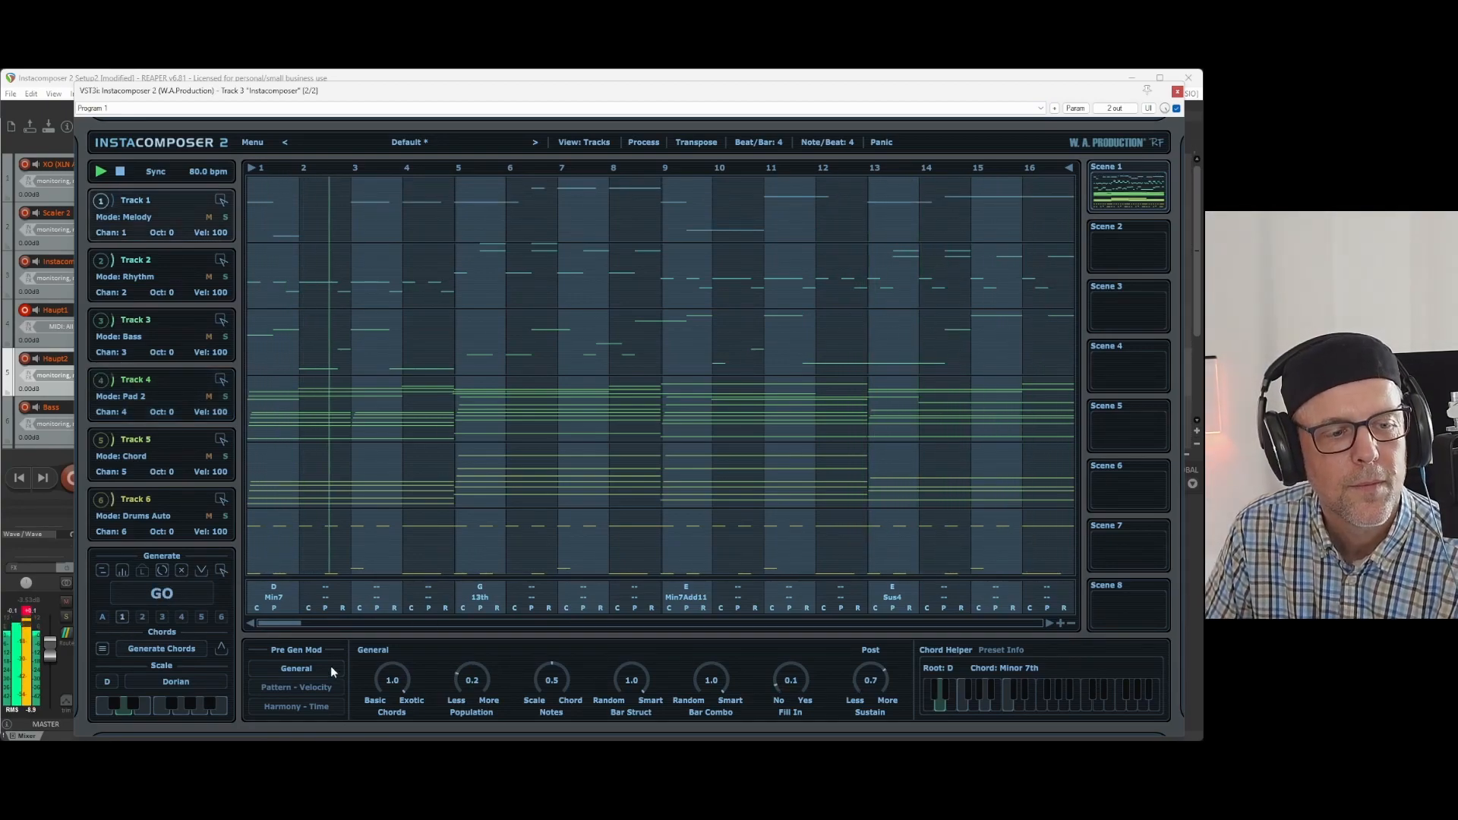
{"action": "left_click", "coordinate": [302, 686]}
{"action": "left_click", "coordinate": [332, 707]}
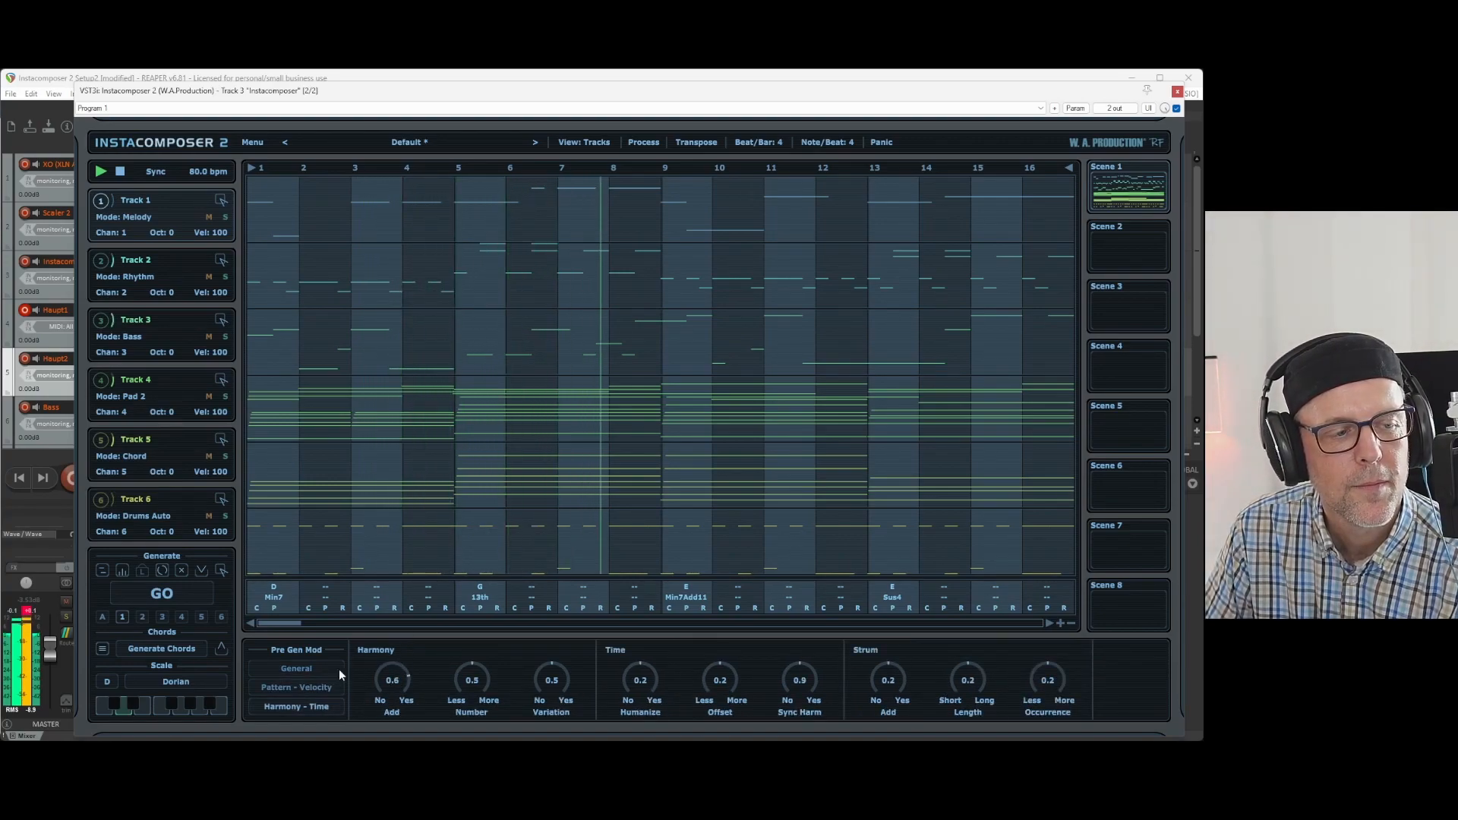
{"action": "left_click", "coordinate": [171, 594]}
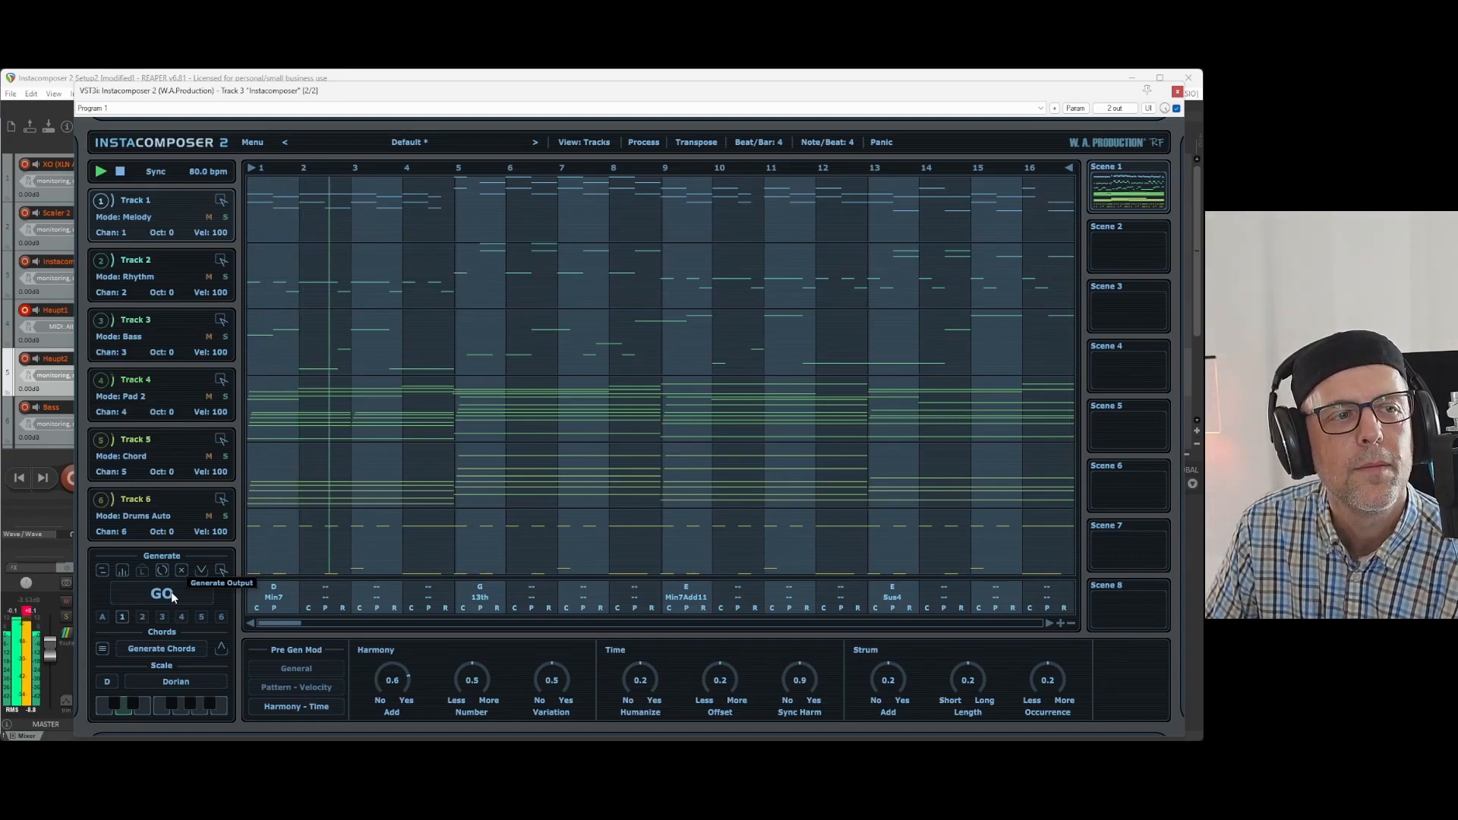
{"action": "left_click", "coordinate": [171, 590]}
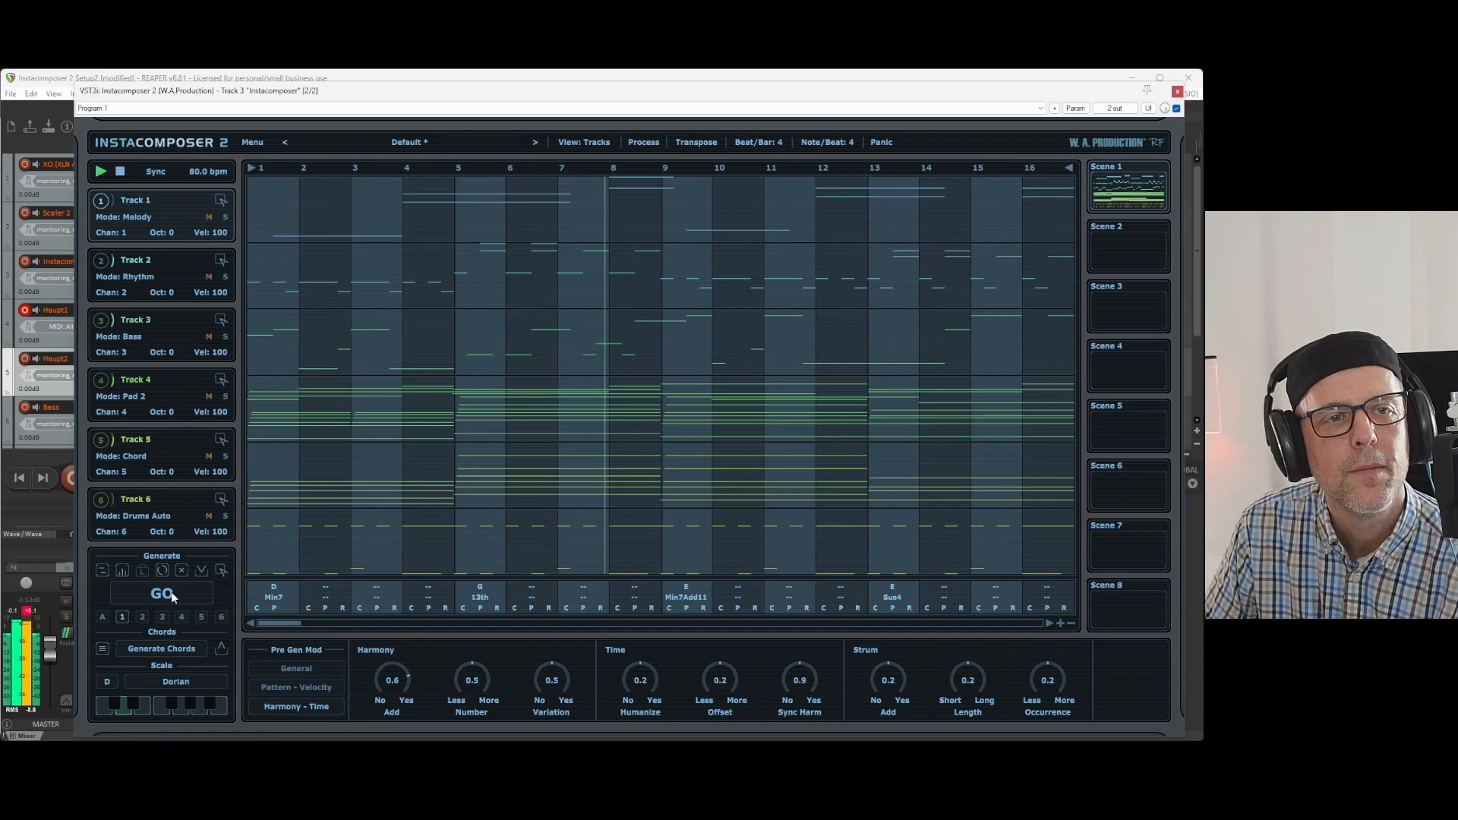
{"action": "left_click", "coordinate": [170, 590]}
{"action": "left_click", "coordinate": [171, 591]}
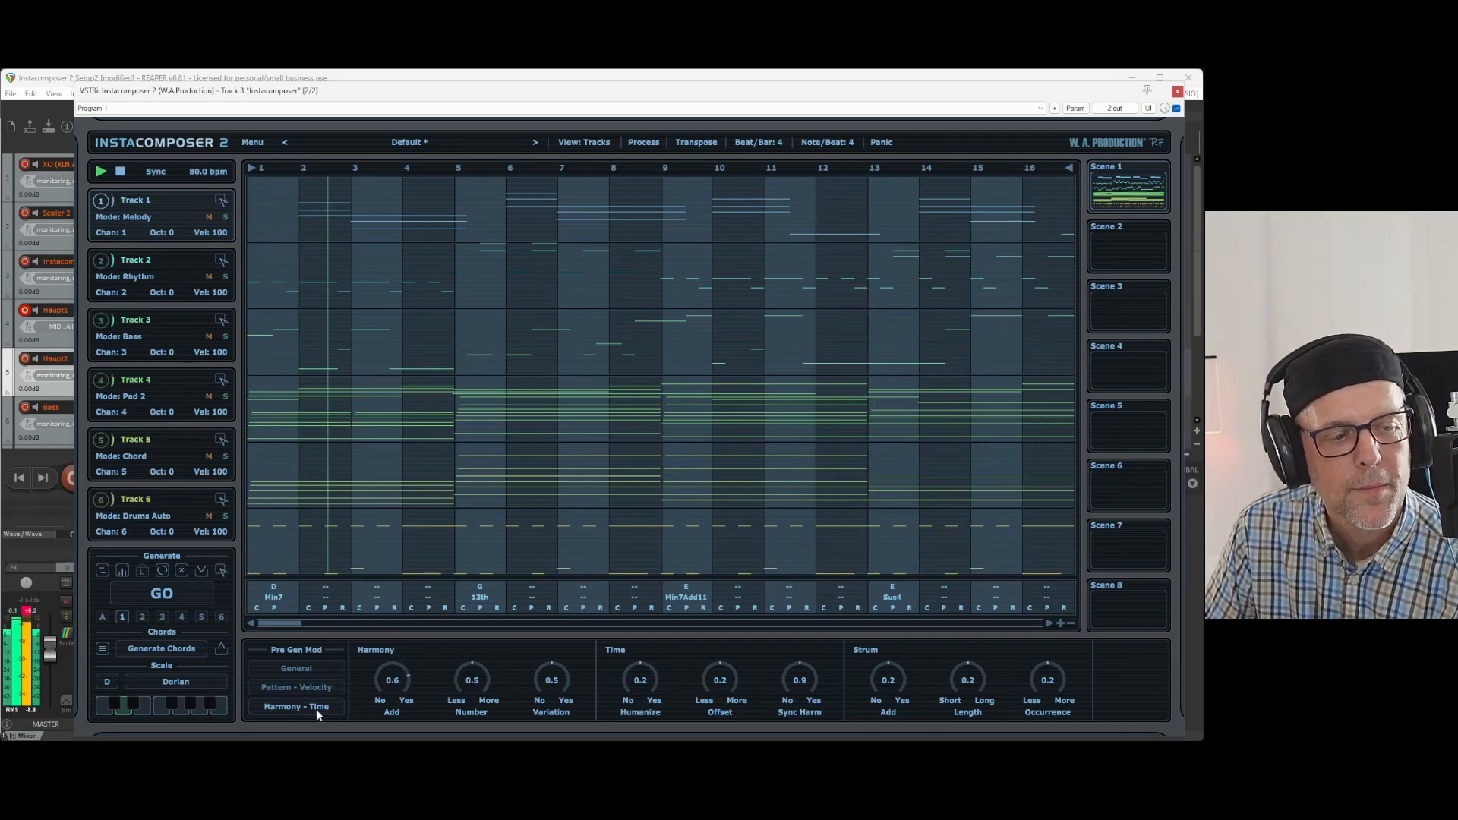
- Set Track 1's Pattern/Motif Add and Repeat to 1.0 and generate a new melody
{"action": "left_click", "coordinate": [296, 688]}
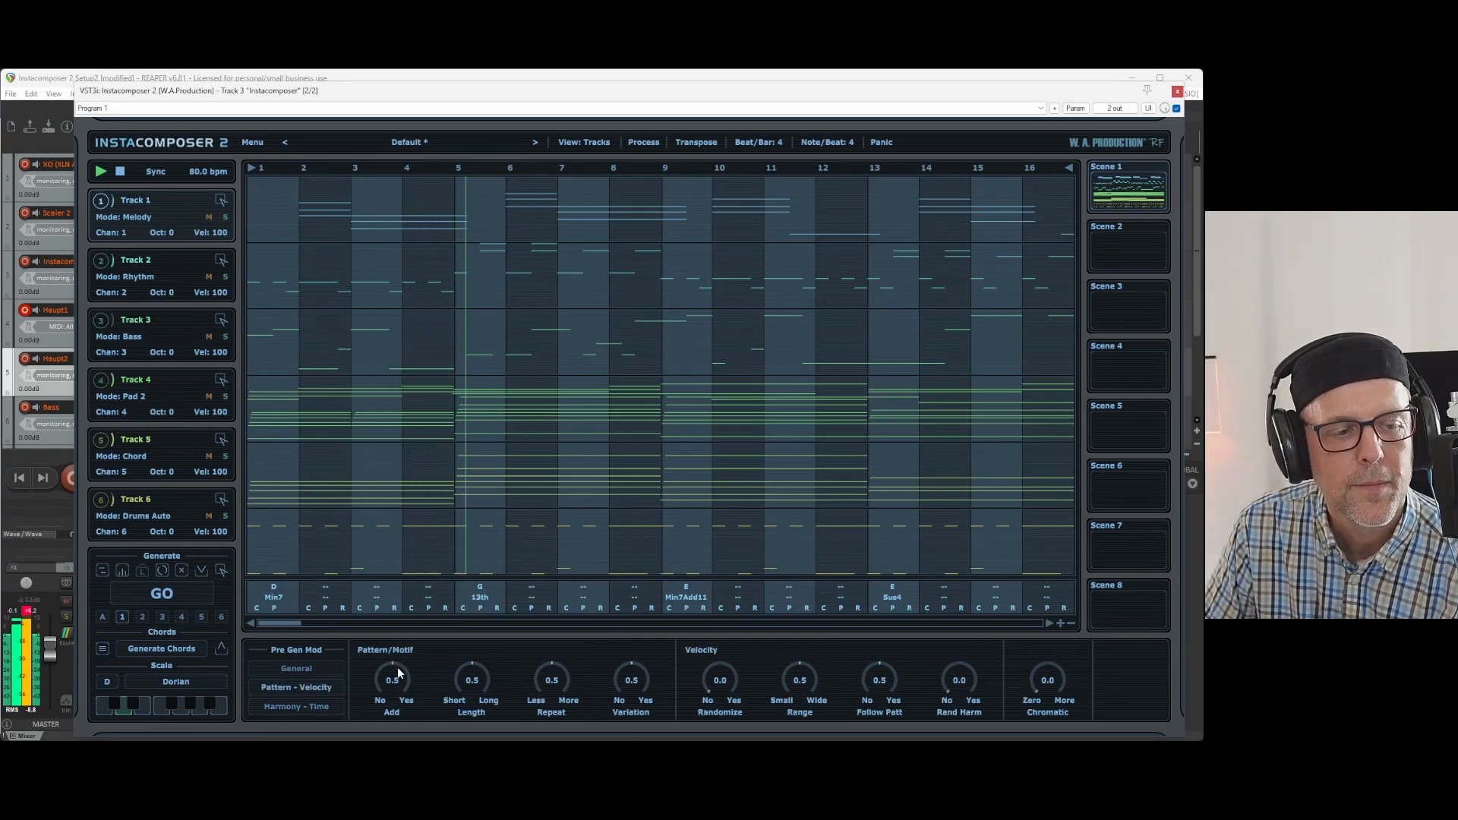
{"action": "left_click_drag", "start_coordinate": [393, 674], "coordinate": [434, 590]}
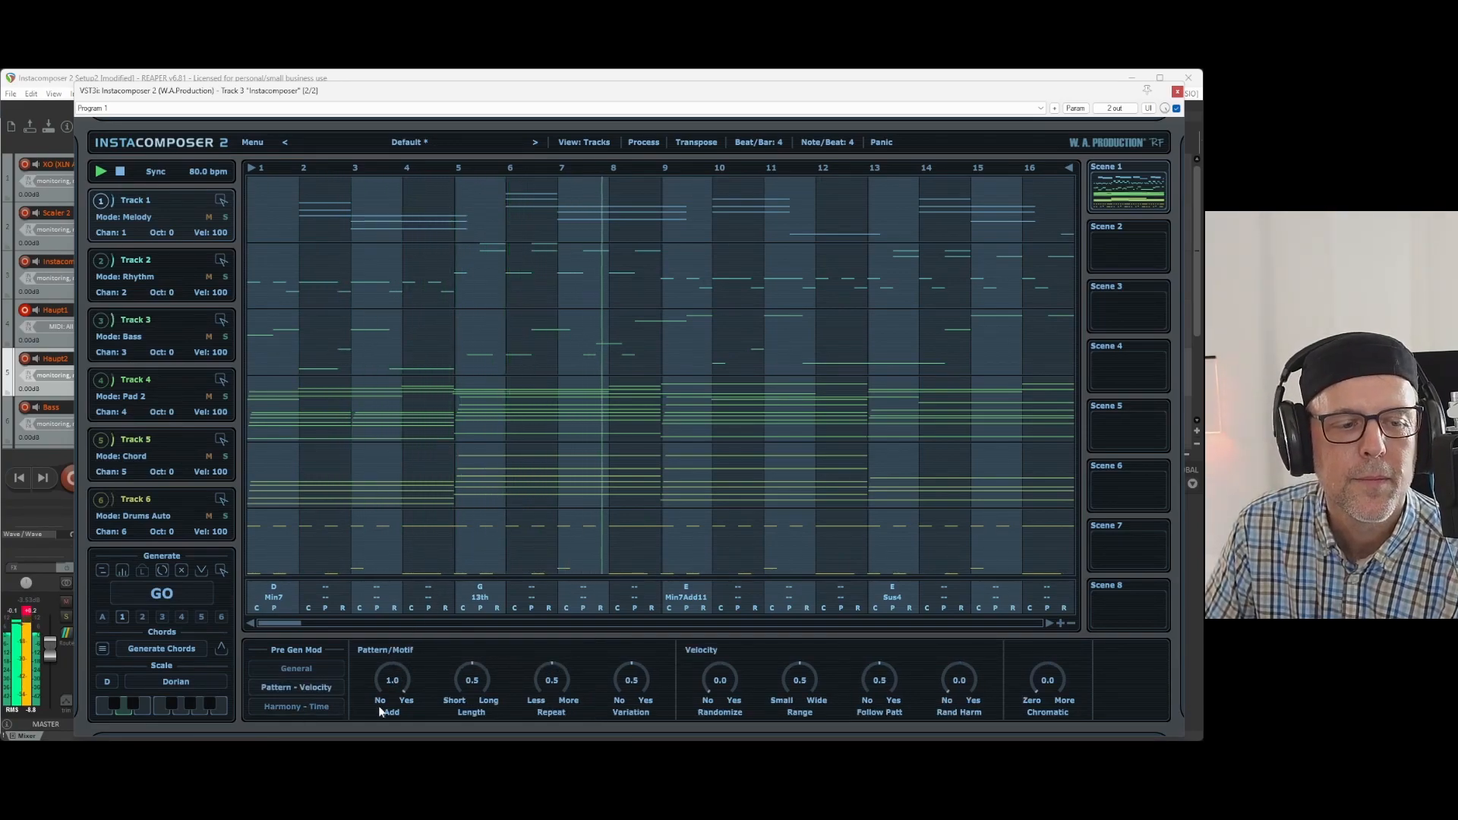
{"action": "left_click_drag", "start_coordinate": [563, 668], "coordinate": [581, 604]}
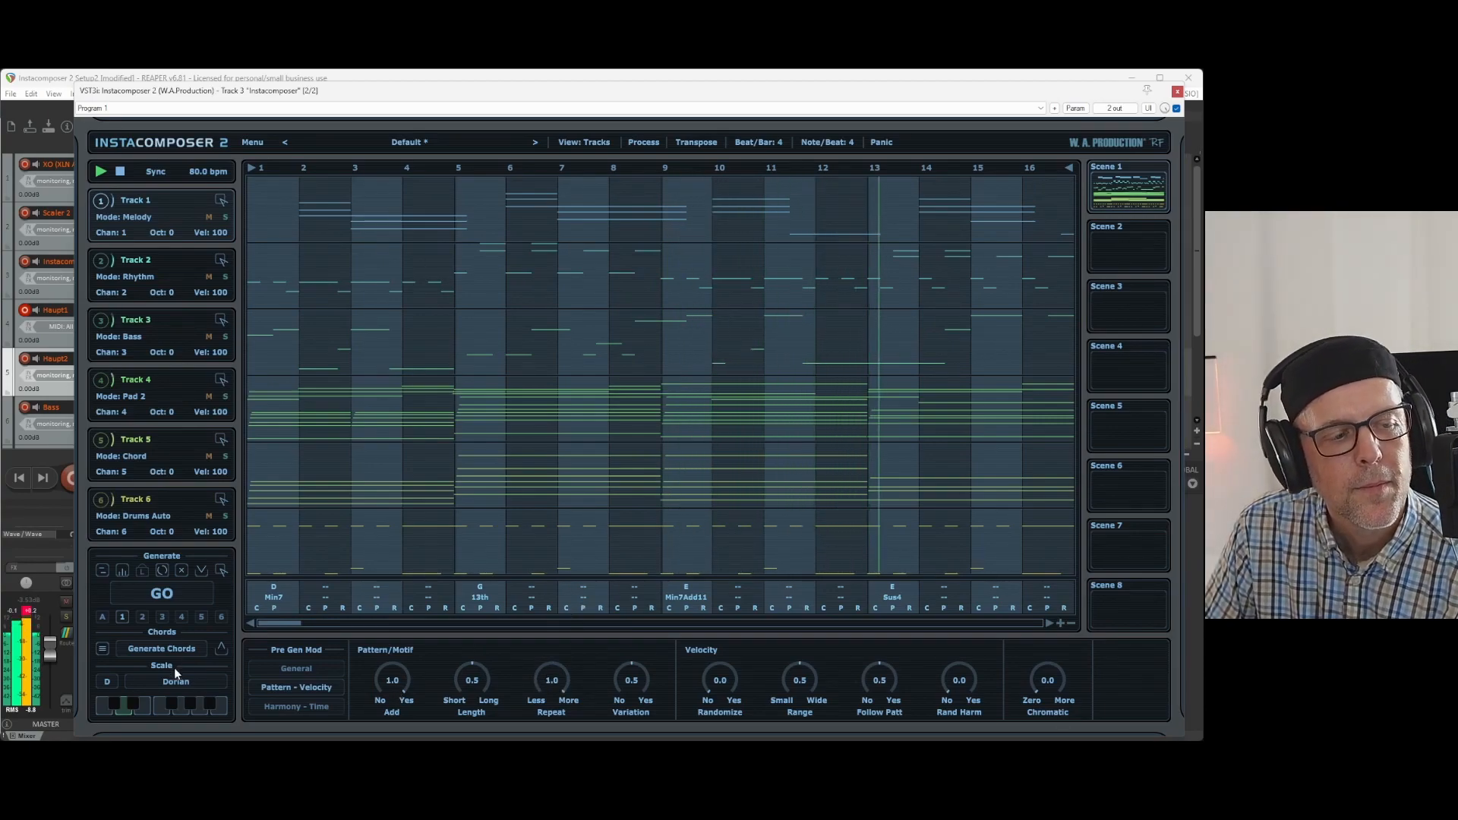
{"action": "left_click", "coordinate": [143, 594]}
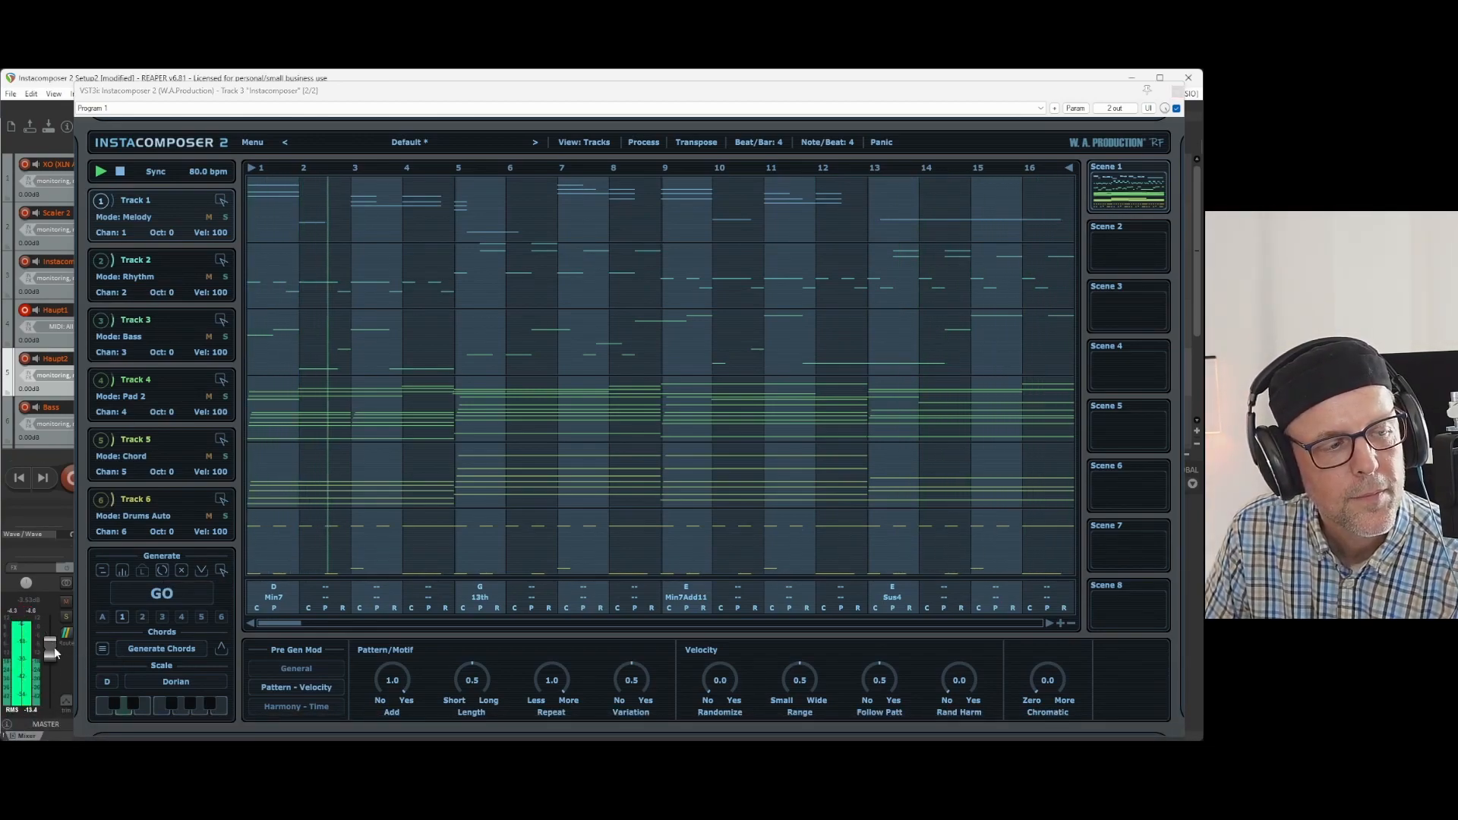
{"action": "mouse_move", "coordinate": [51, 649]}
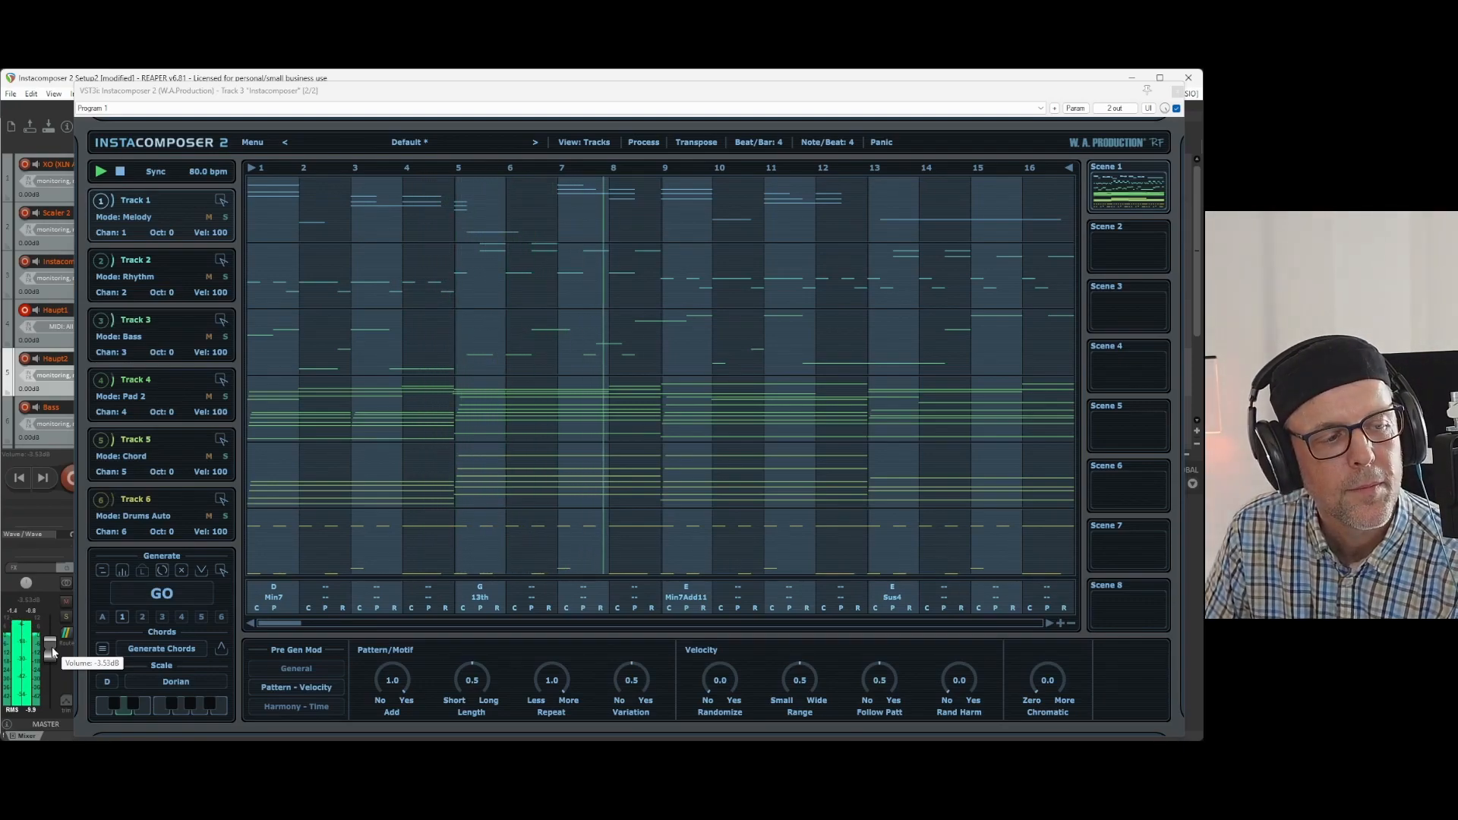
{"action": "mouse_move", "coordinate": [28, 584]}
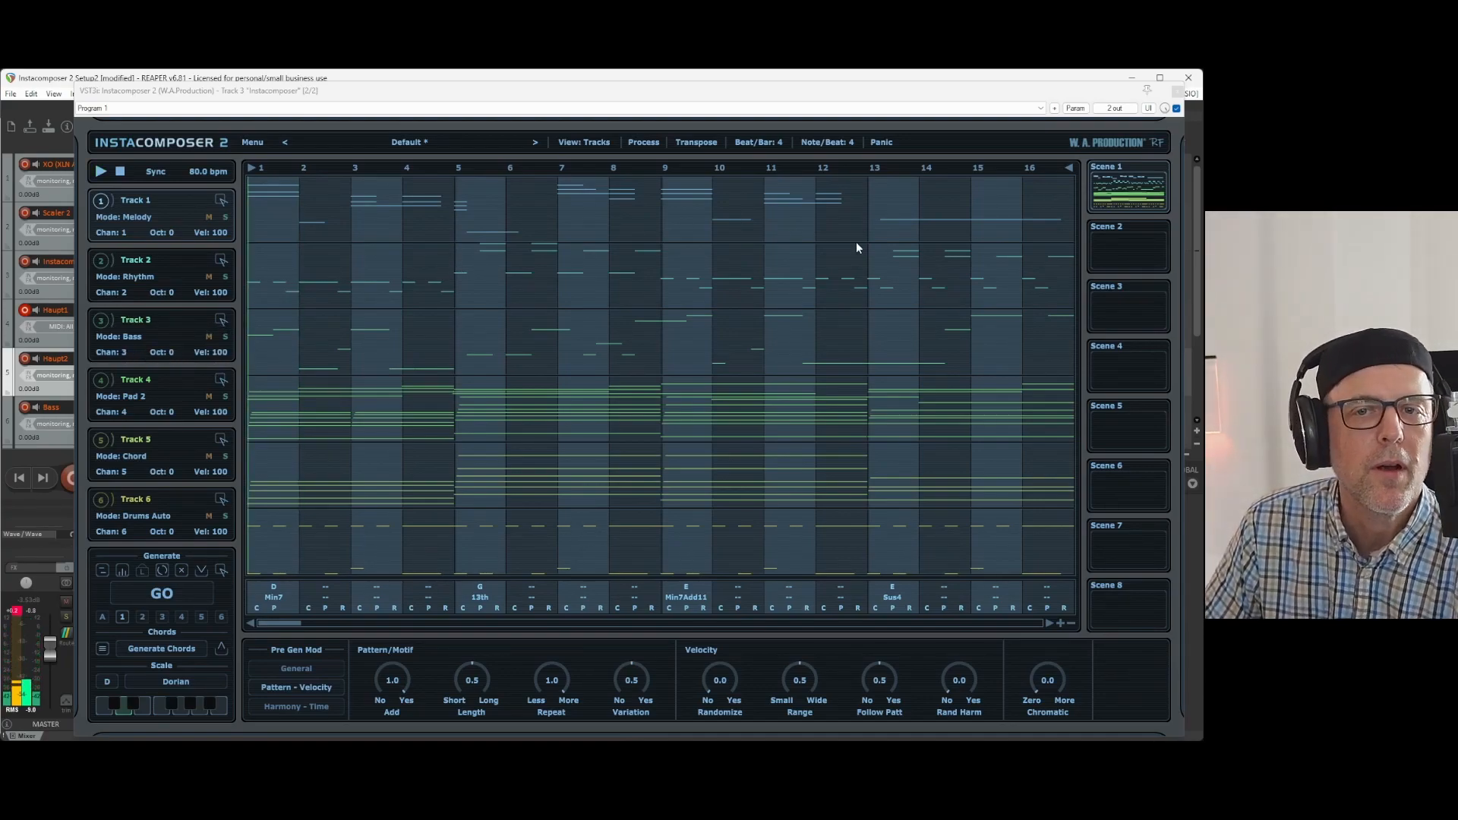
- Copy Scene 1 and paste it into Scene 2
{"action": "right_click", "coordinate": [1131, 189]}
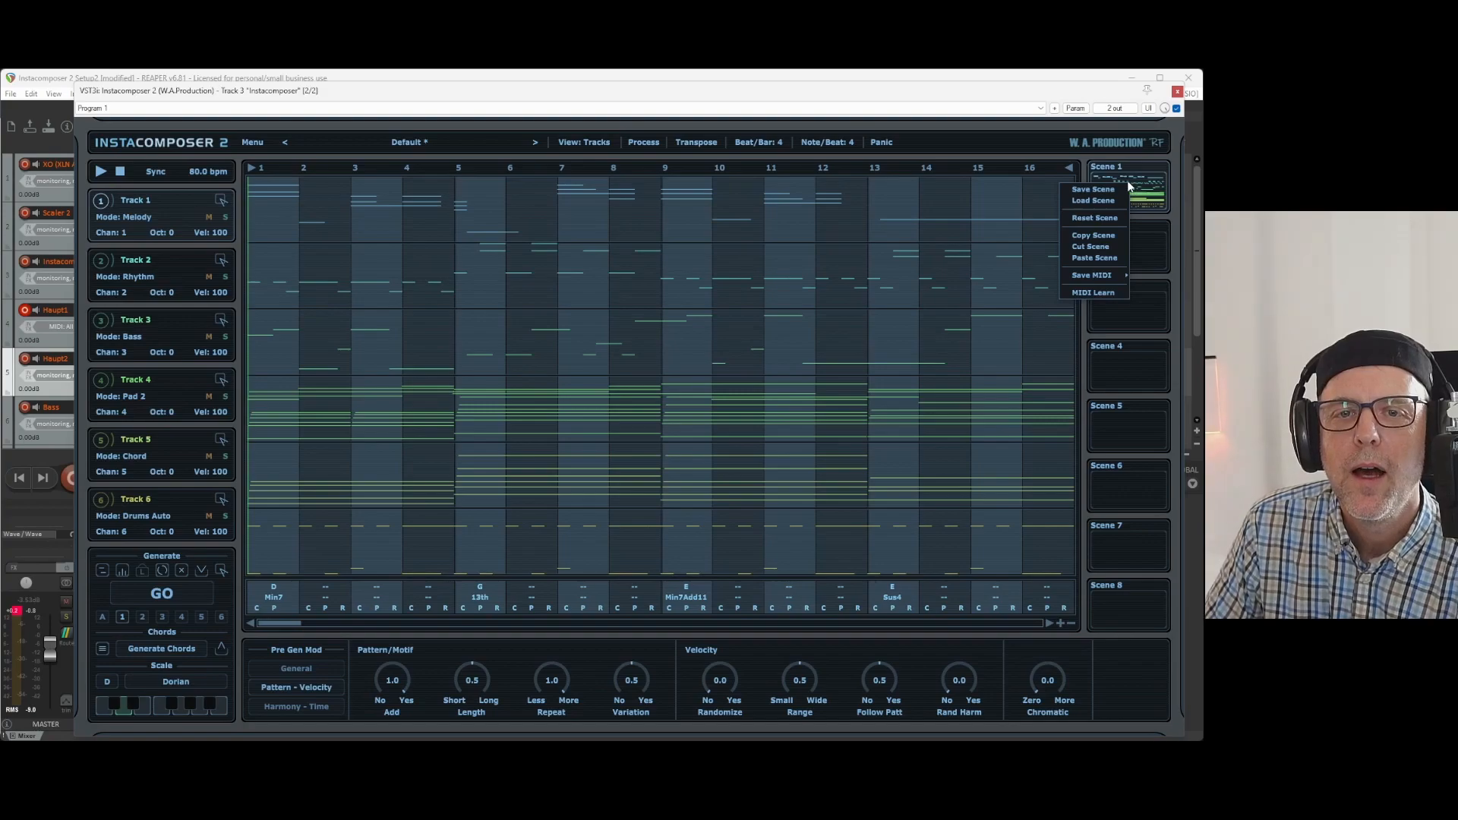
{"action": "left_click", "coordinate": [1108, 237]}
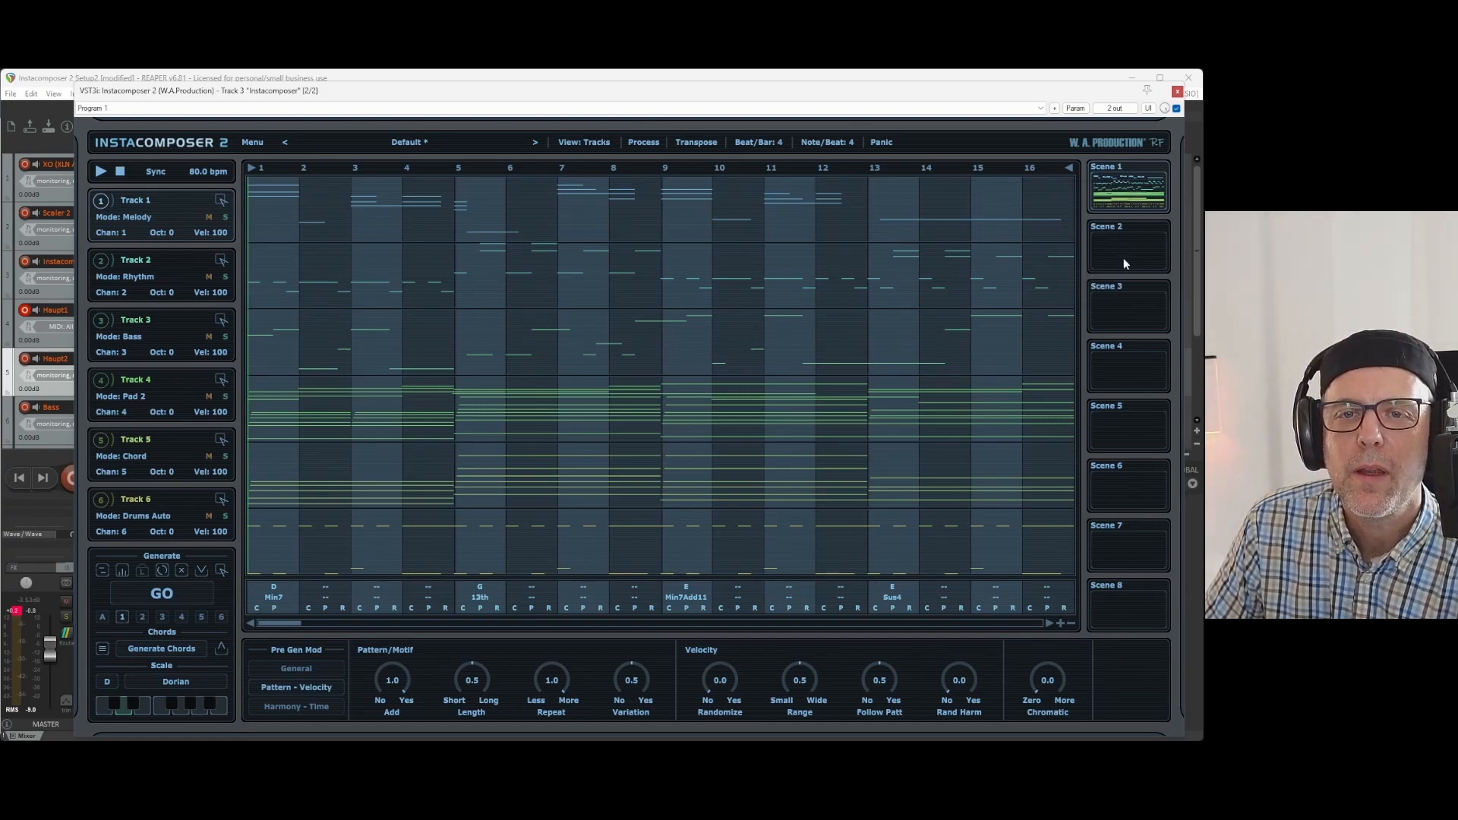
{"action": "right_click", "coordinate": [1131, 259]}
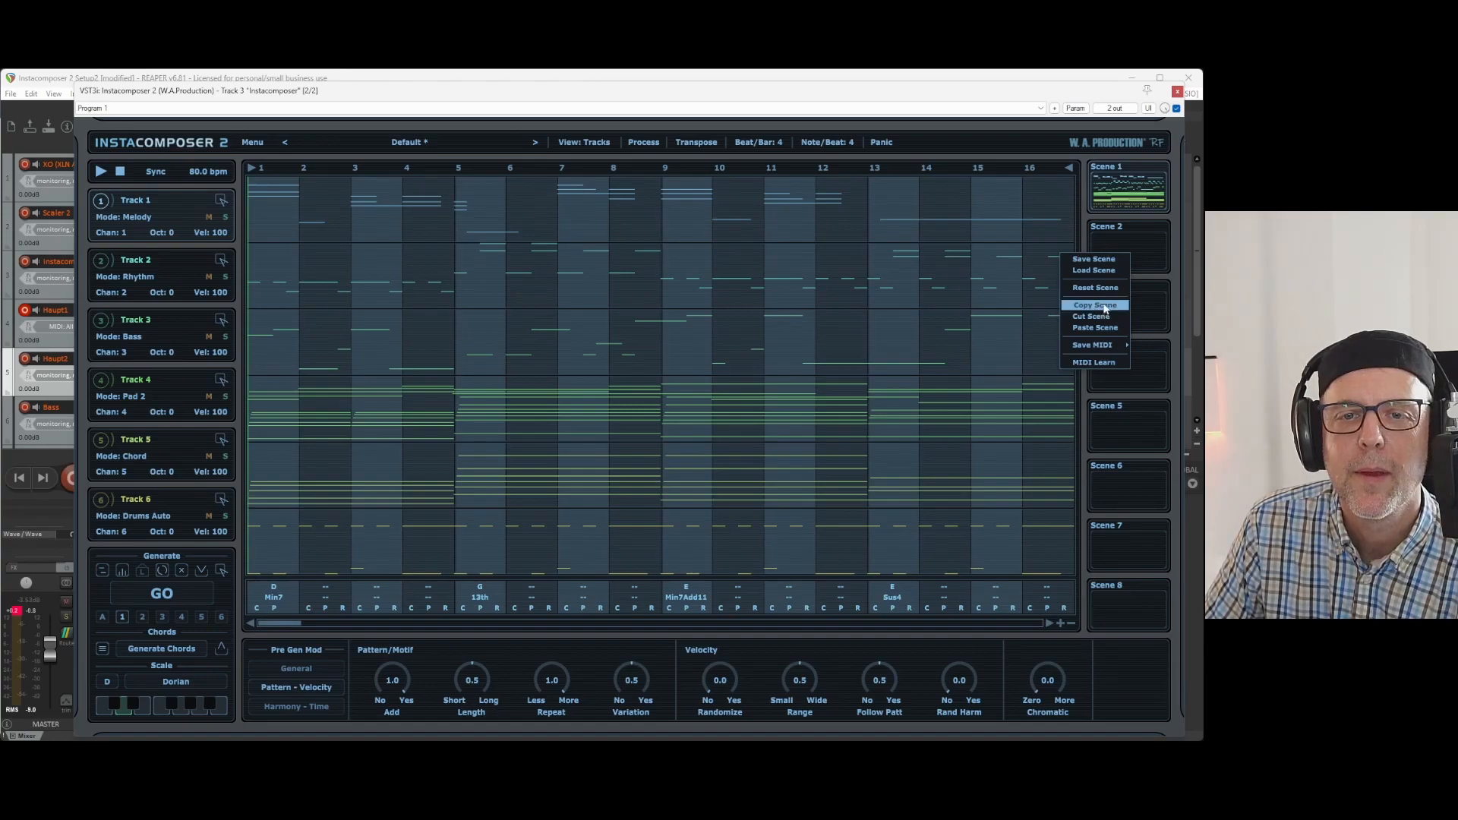
{"action": "left_click", "coordinate": [1097, 327]}
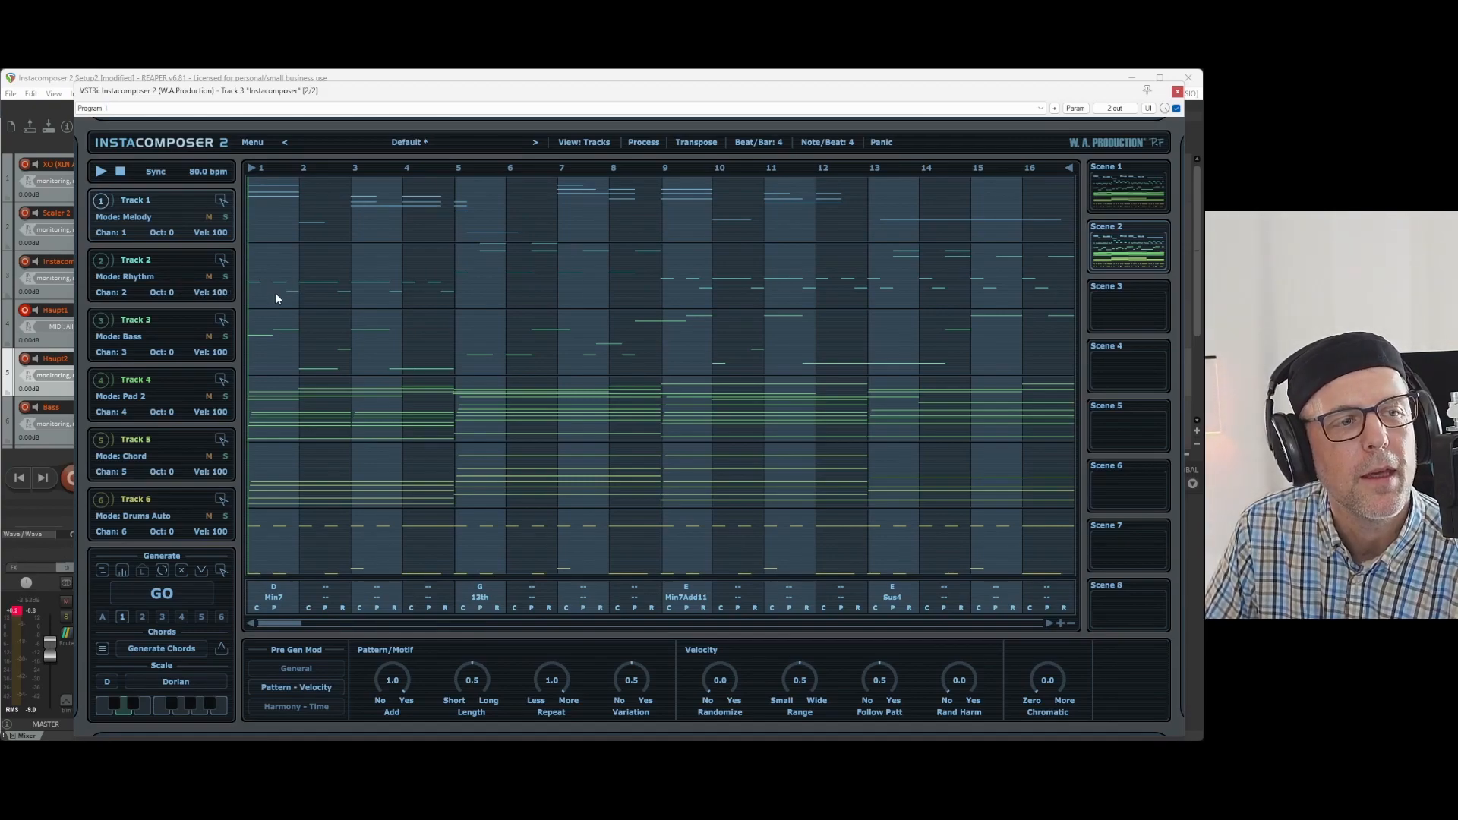
- Mute the Rhythm track in Scene 2 and play the composition, switching from Scene 1 to Scene 2
{"action": "left_click", "coordinate": [209, 277]}
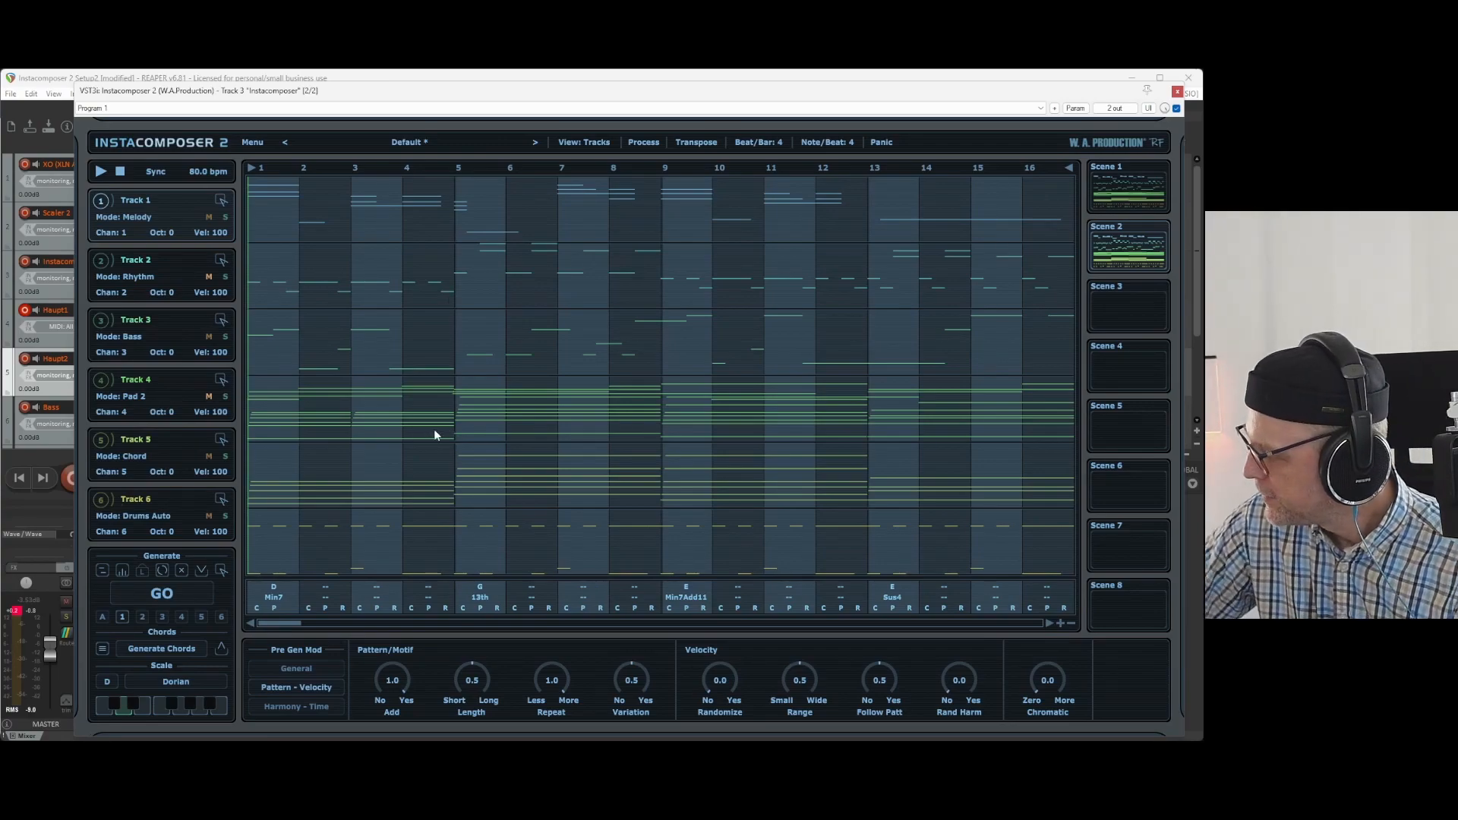
{"action": "key", "text": "space"}
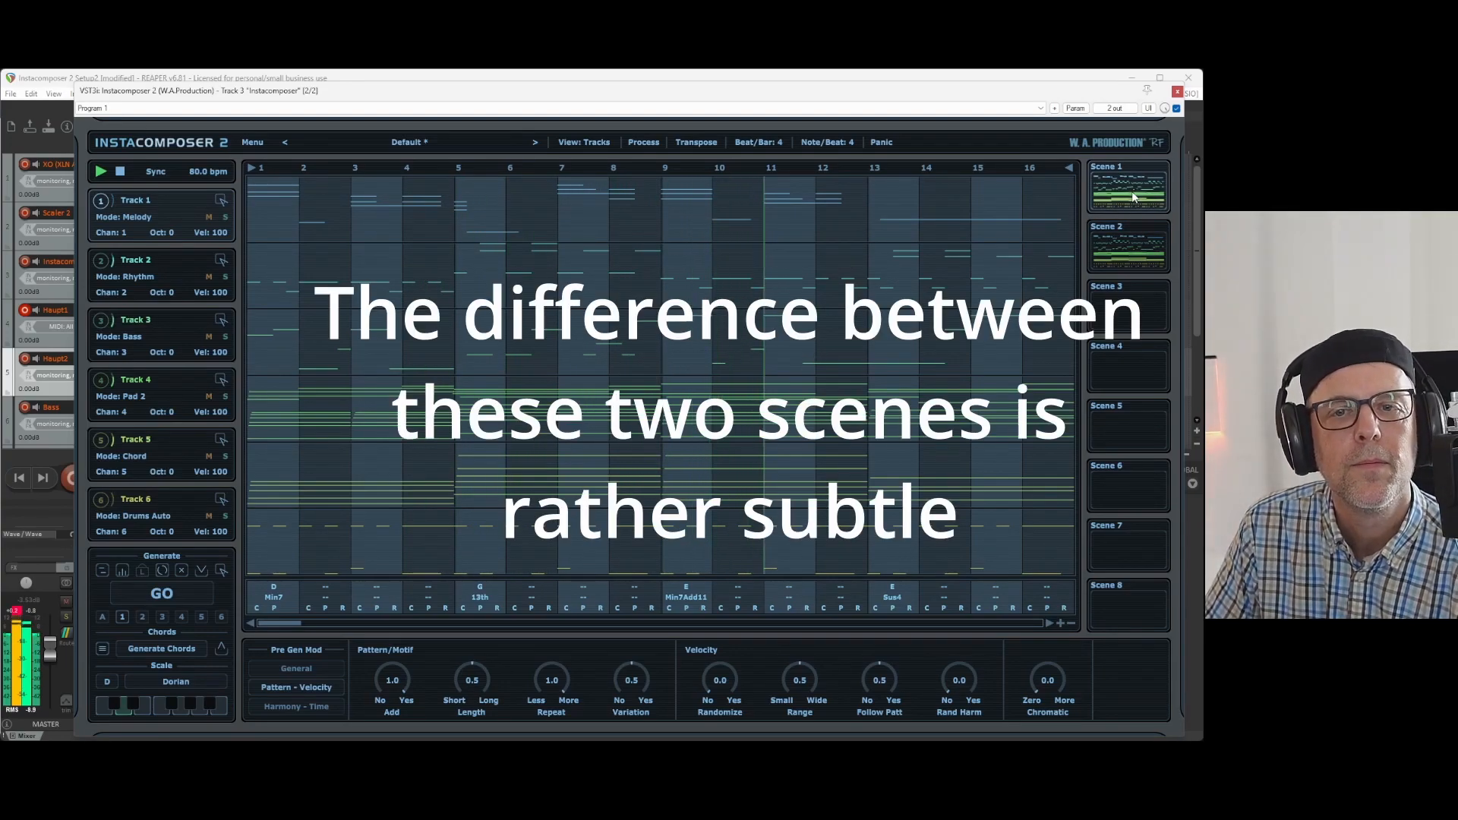
{"action": "left_click", "coordinate": [1136, 258]}
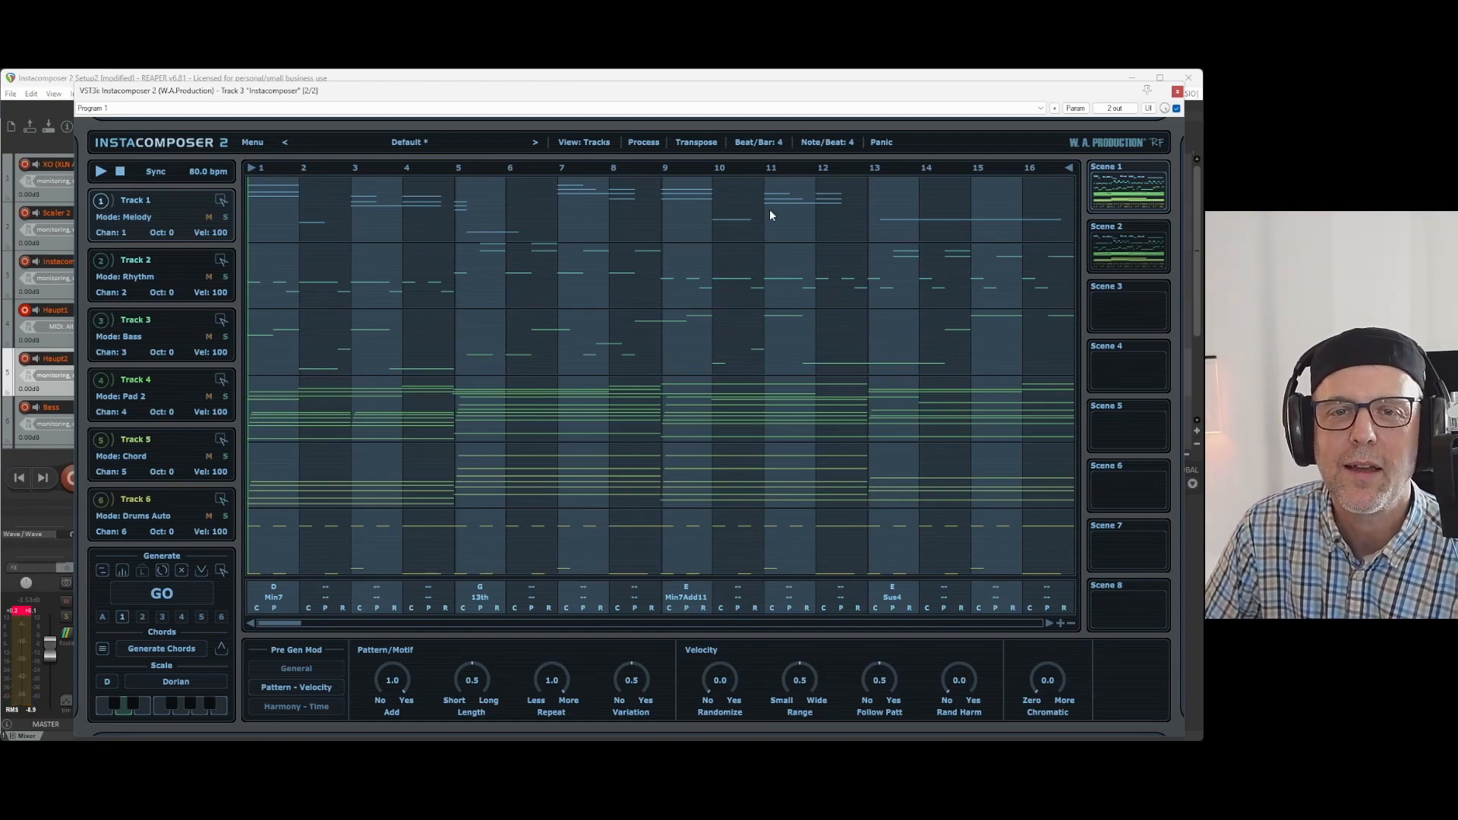
- Assign MIDI notes to the scenes with MIDI Learn: C3 for Scene 1 and C#3 for Scene 2
{"action": "right_click", "coordinate": [1137, 190]}
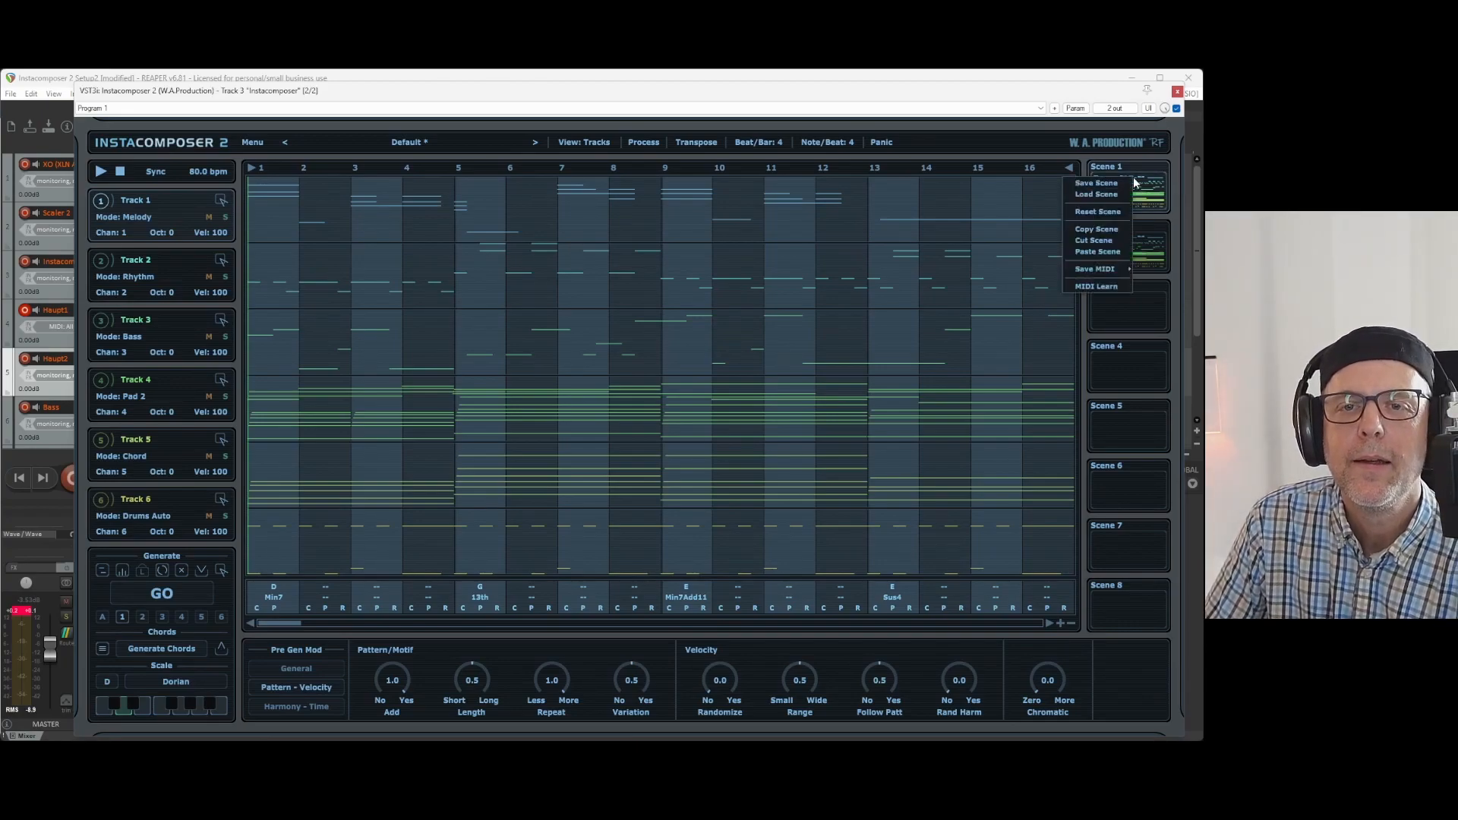
{"action": "left_click", "coordinate": [1086, 286]}
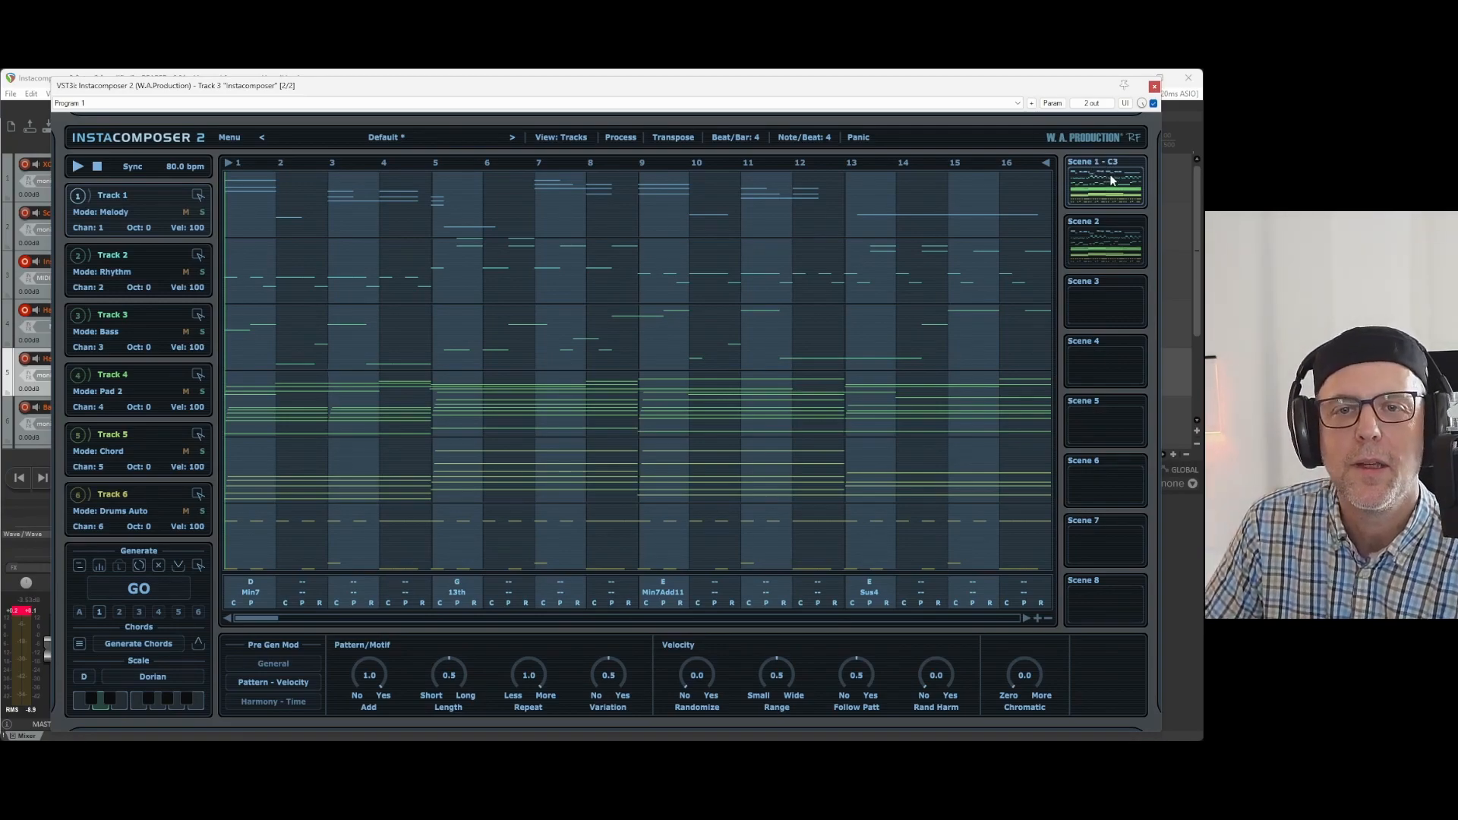
{"action": "right_click", "coordinate": [1110, 249]}
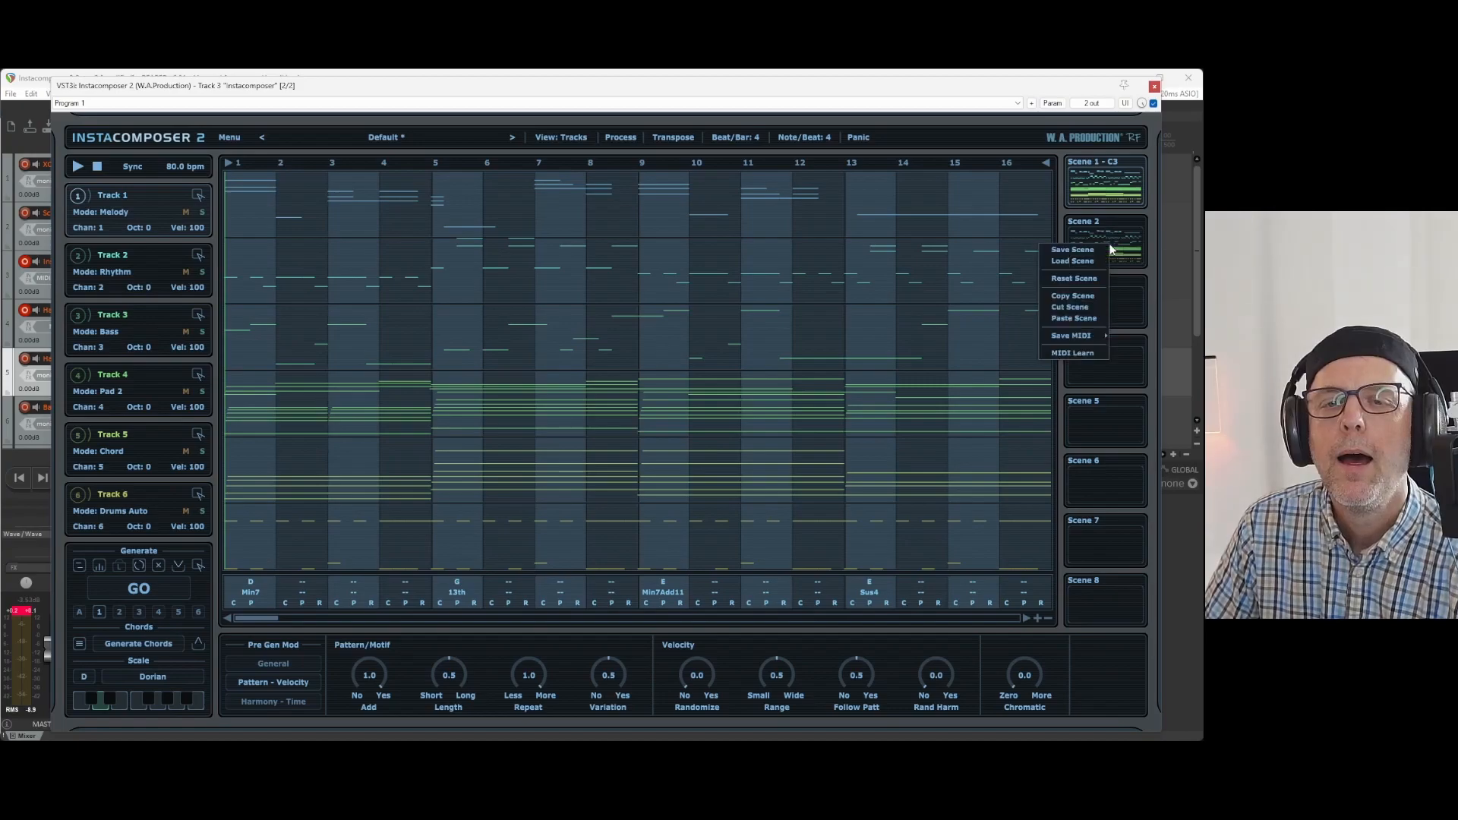
{"action": "left_click", "coordinate": [1057, 355]}
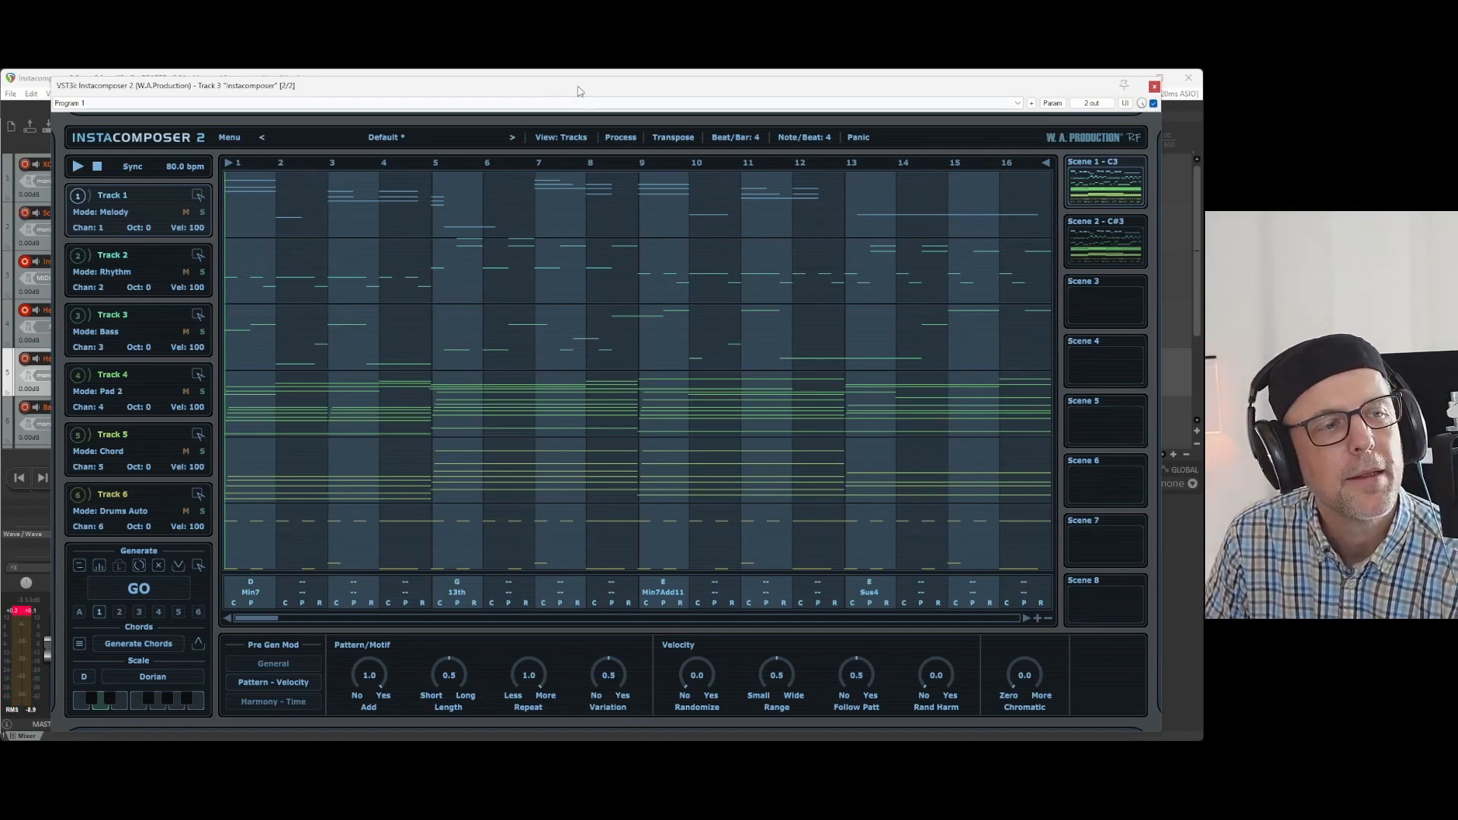
- Set the Haupt1 track's input to None in REAPER, bring the InstaComposer window back into full view and start playback
{"action": "left_click_drag", "start_coordinate": [560, 94], "coordinate": [728, 193]}
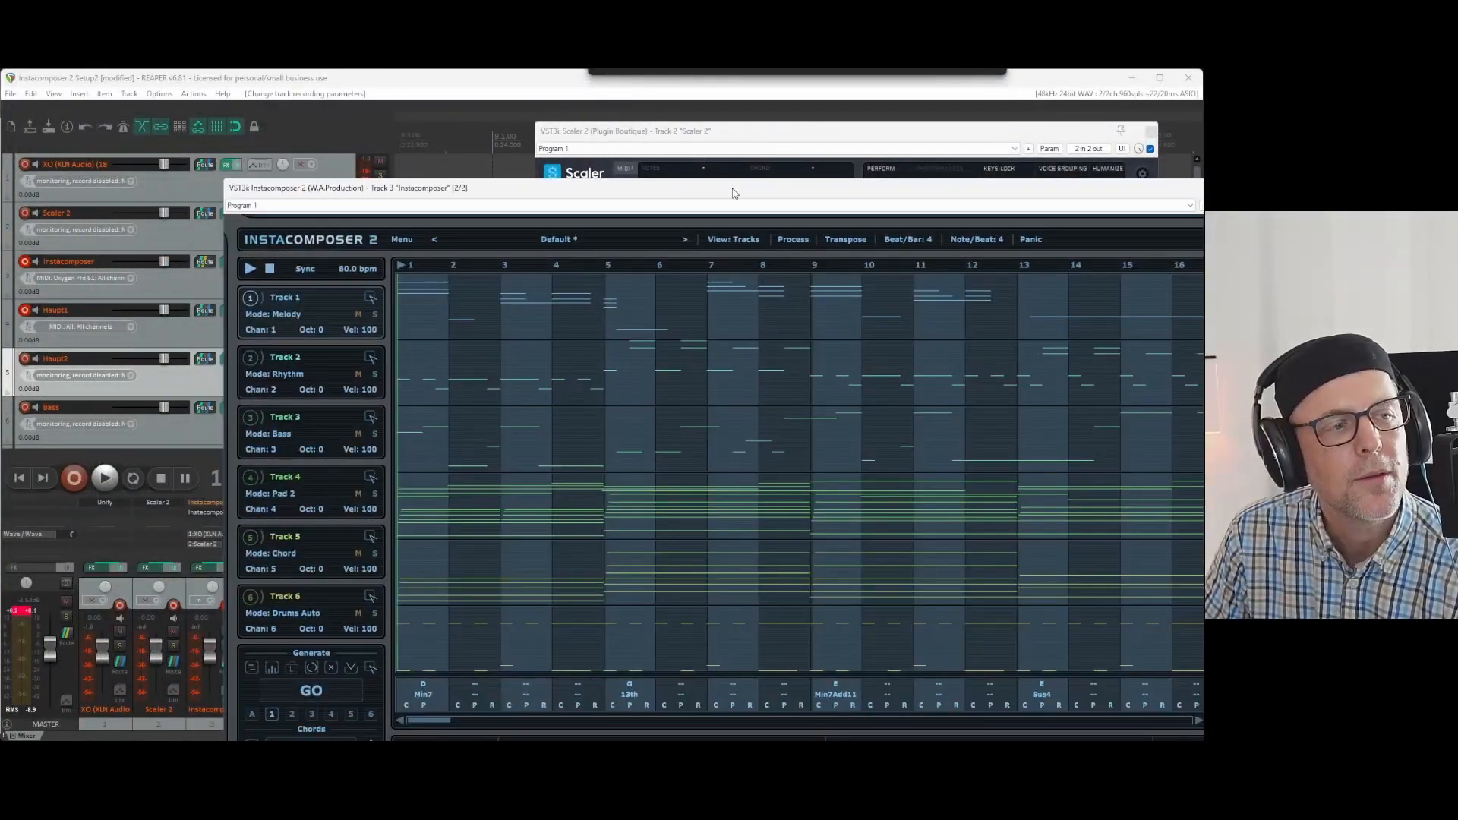
{"action": "left_click", "coordinate": [84, 325]}
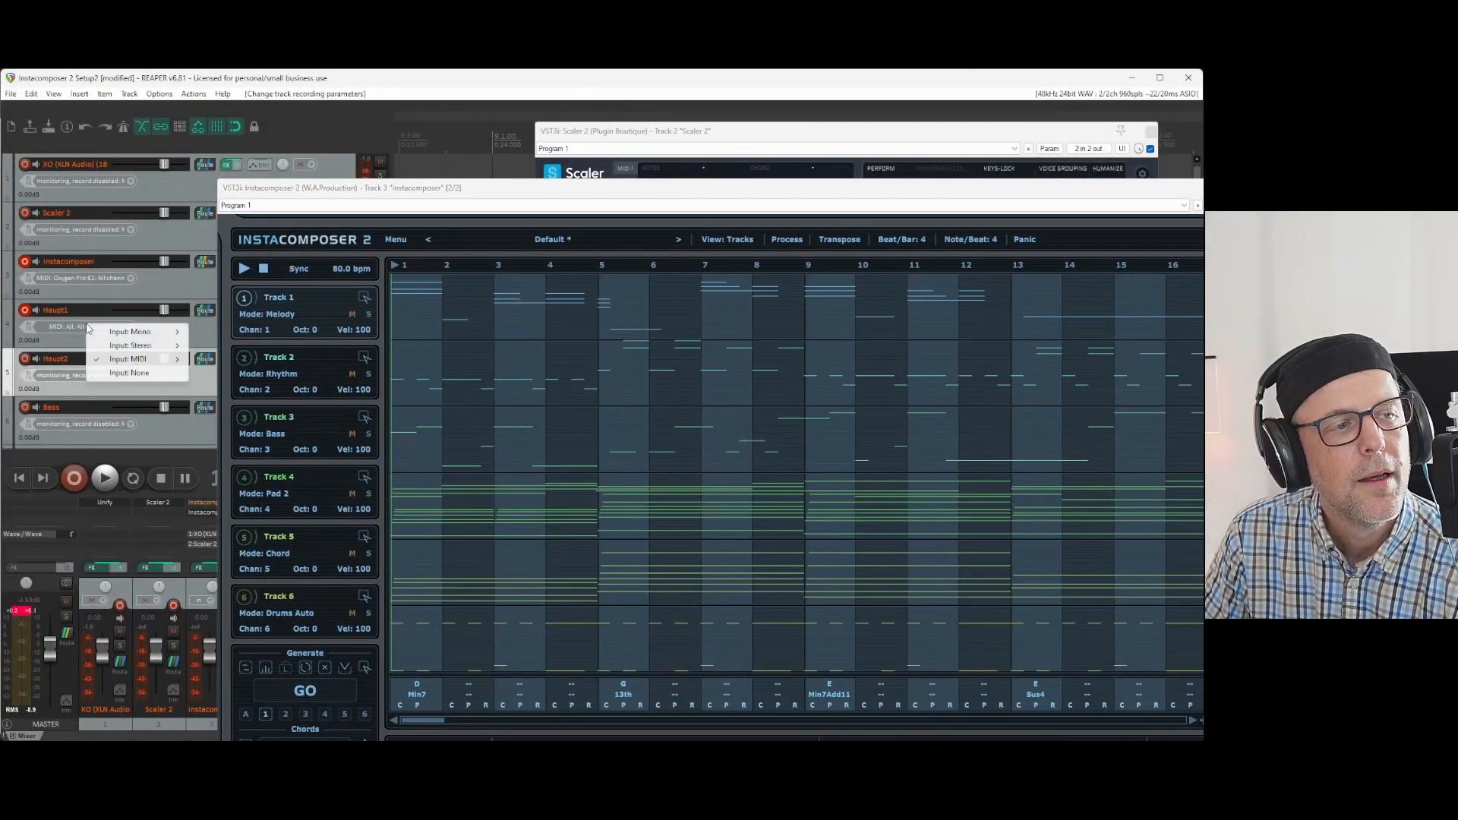
{"action": "left_click", "coordinate": [111, 373]}
{"action": "left_click", "coordinate": [484, 205]}
{"action": "left_click", "coordinate": [587, 192]}
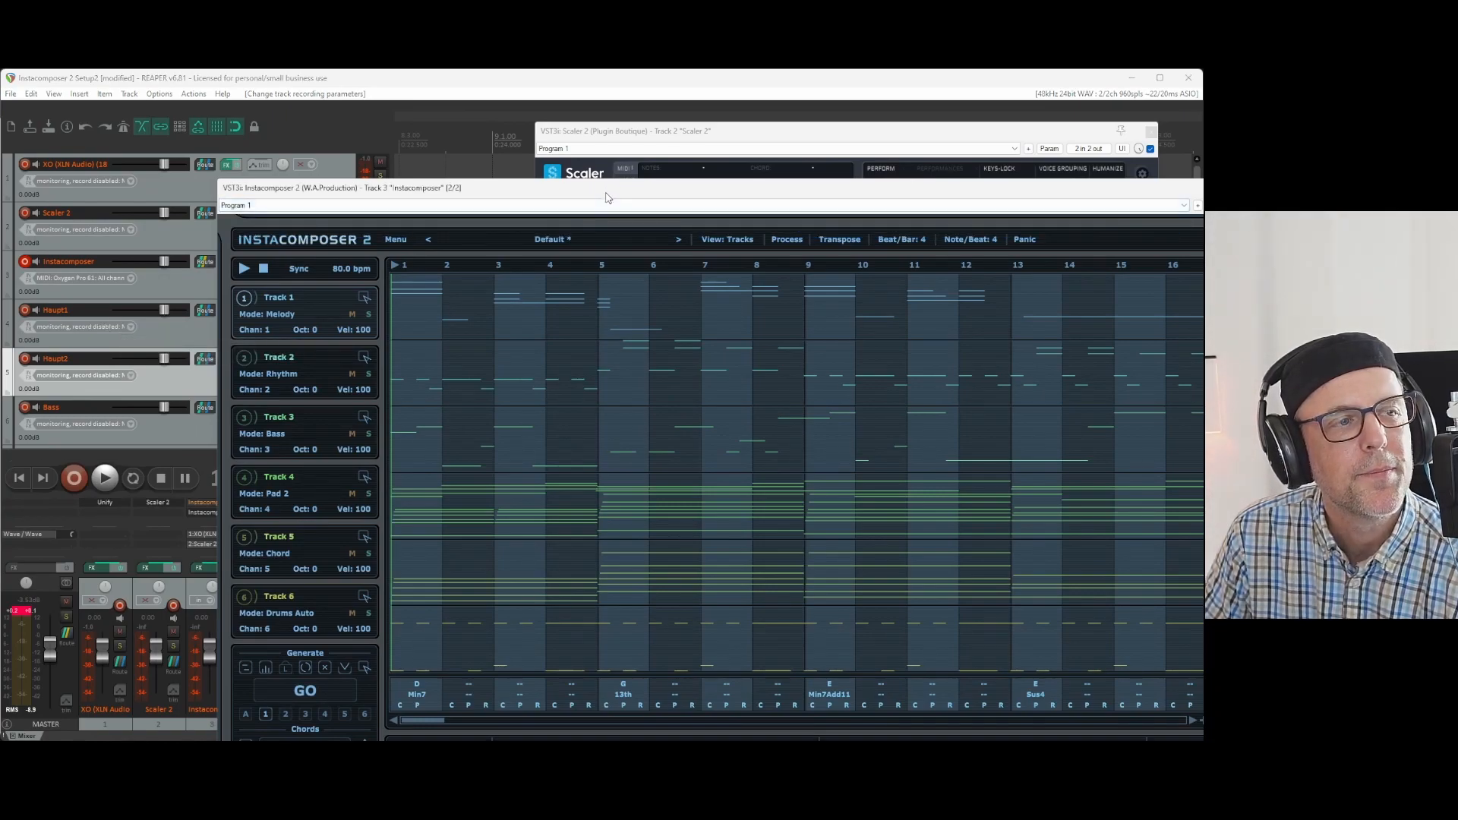
{"action": "left_click_drag", "start_coordinate": [606, 198], "coordinate": [457, 125]}
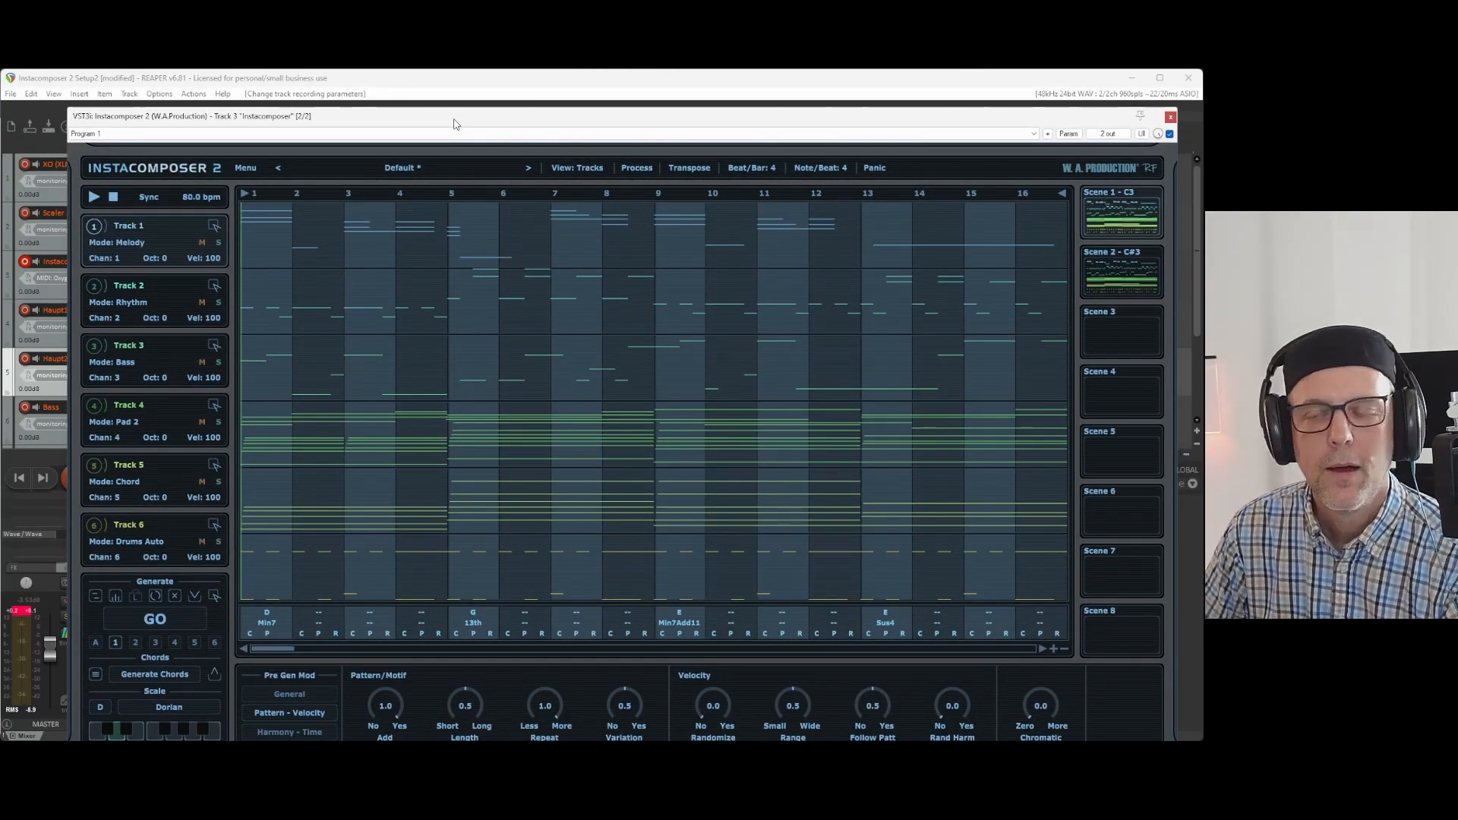
{"action": "key", "text": "space"}
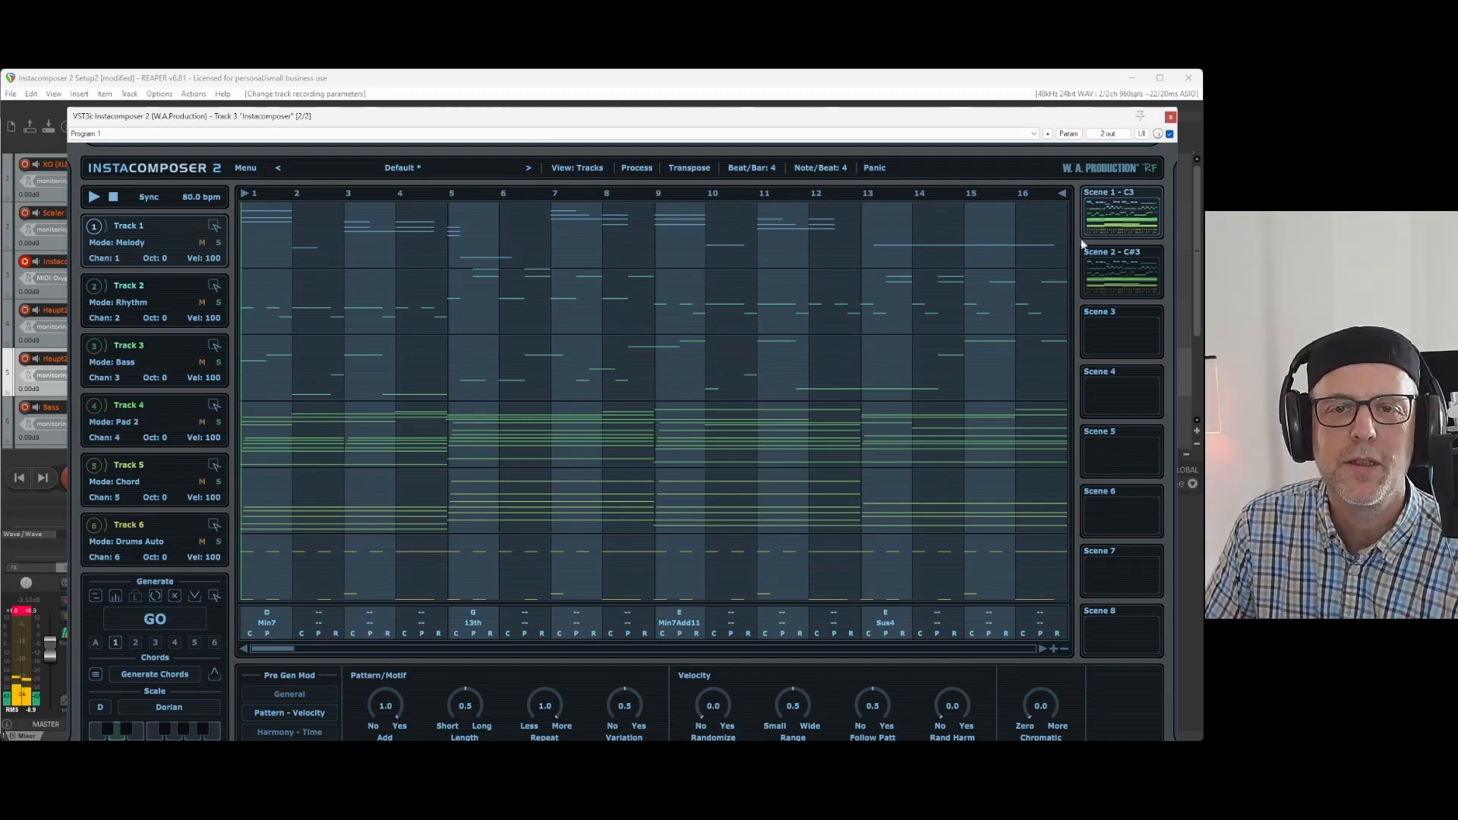
- Show the General pre-generation settings, apply Post Sustain at 0.0 to the Melody track and play that track
{"action": "left_click_drag", "start_coordinate": [848, 127], "coordinate": [818, 111]}
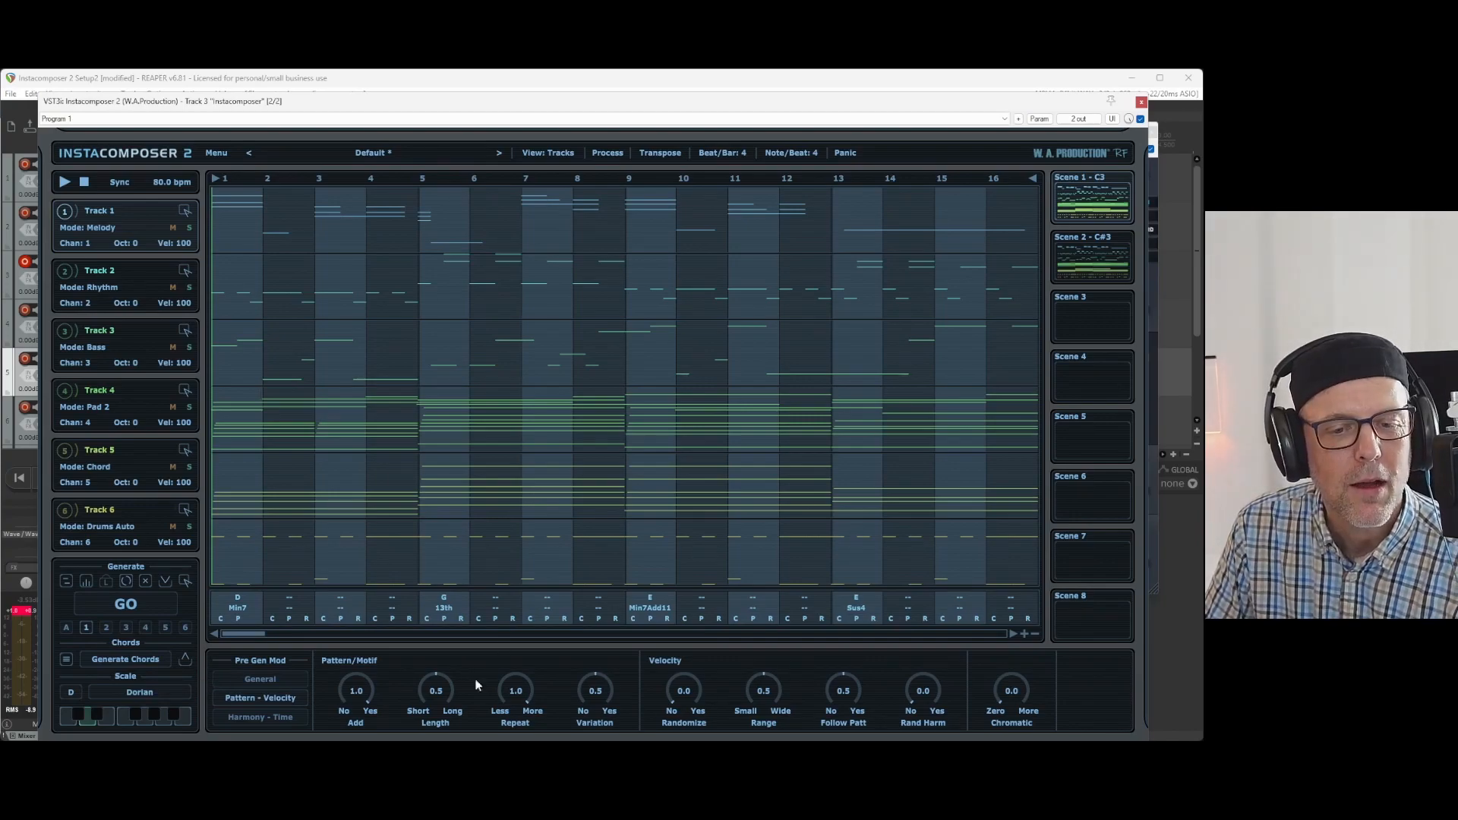
{"action": "left_click", "coordinate": [261, 678]}
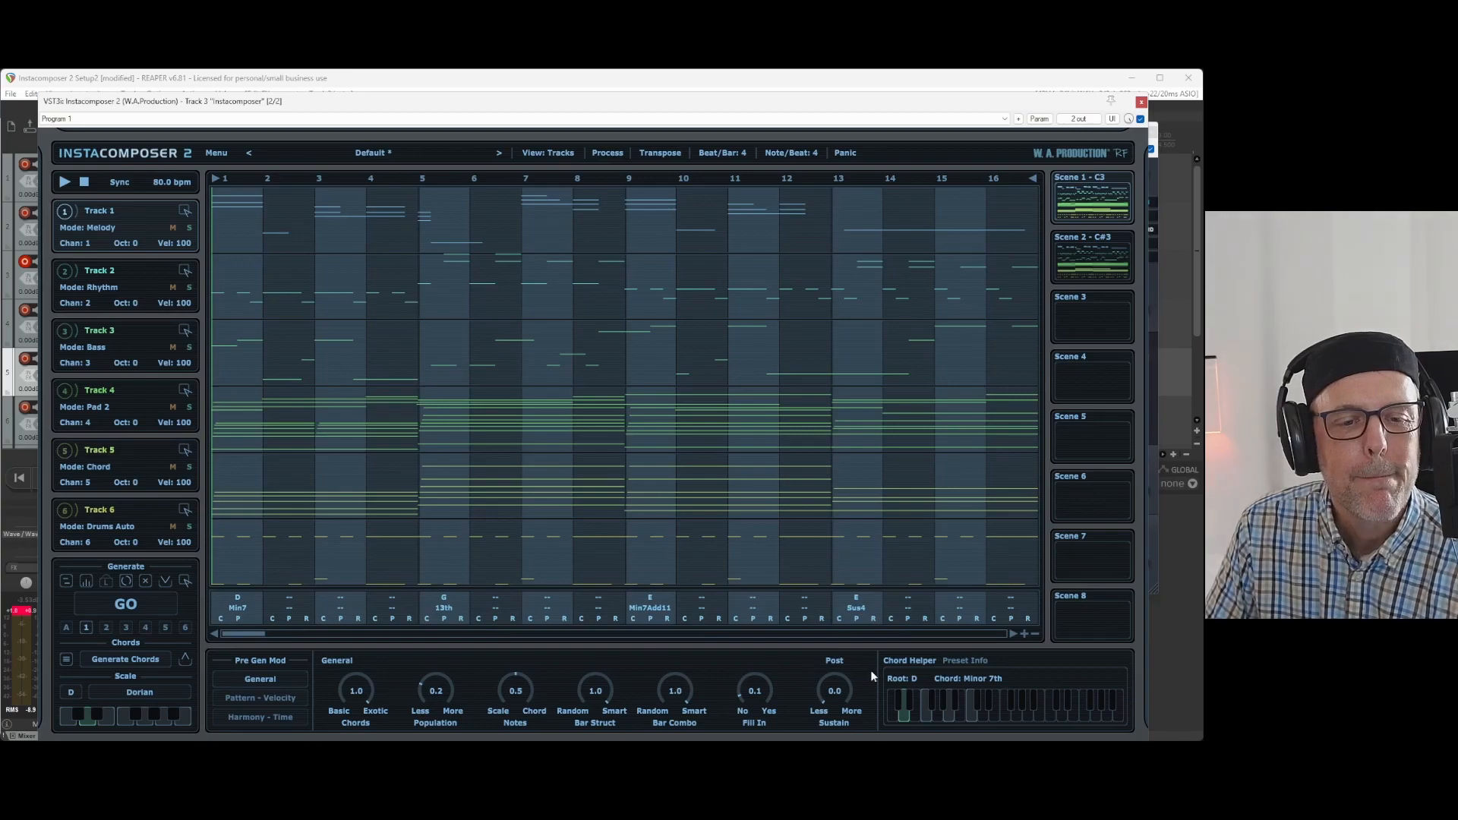
{"action": "left_click", "coordinate": [837, 666]}
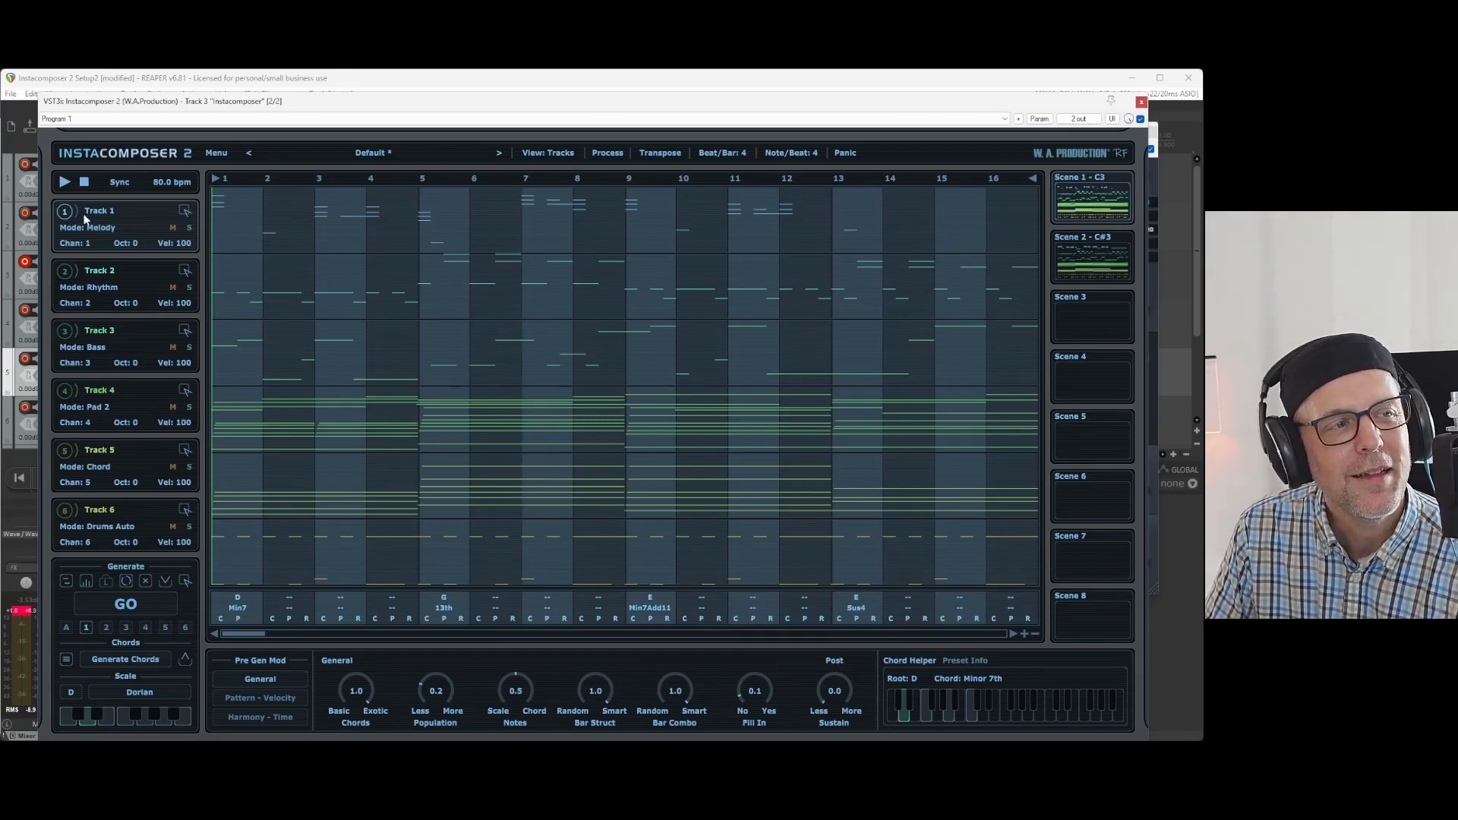
{"action": "left_click", "coordinate": [65, 182]}
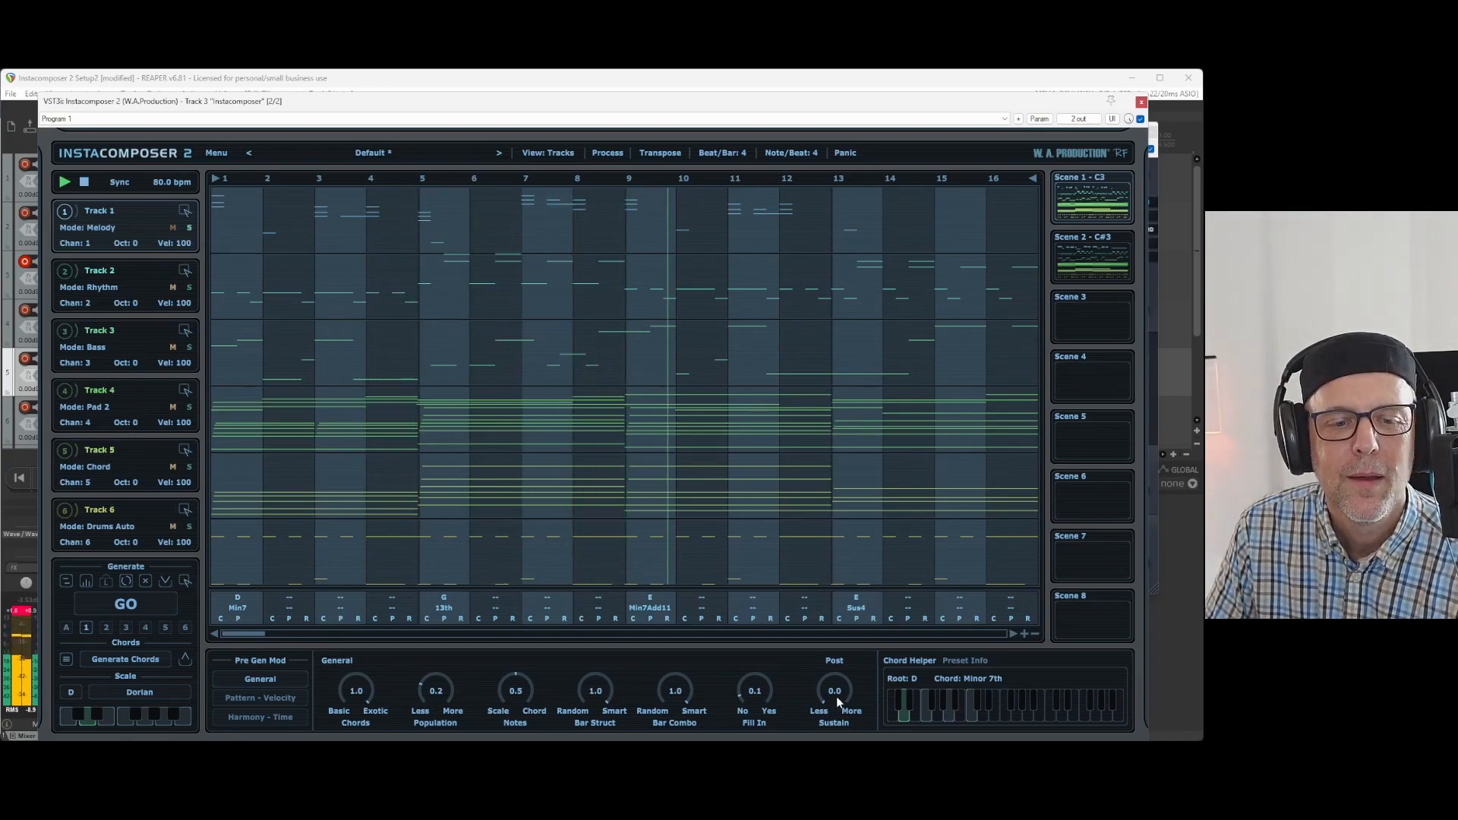
- Audition the Melody track at different Post Sustain amounts, finish with Sustain at 1.0 and stop playback
{"action": "left_click_drag", "start_coordinate": [832, 694], "coordinate": [840, 649]}
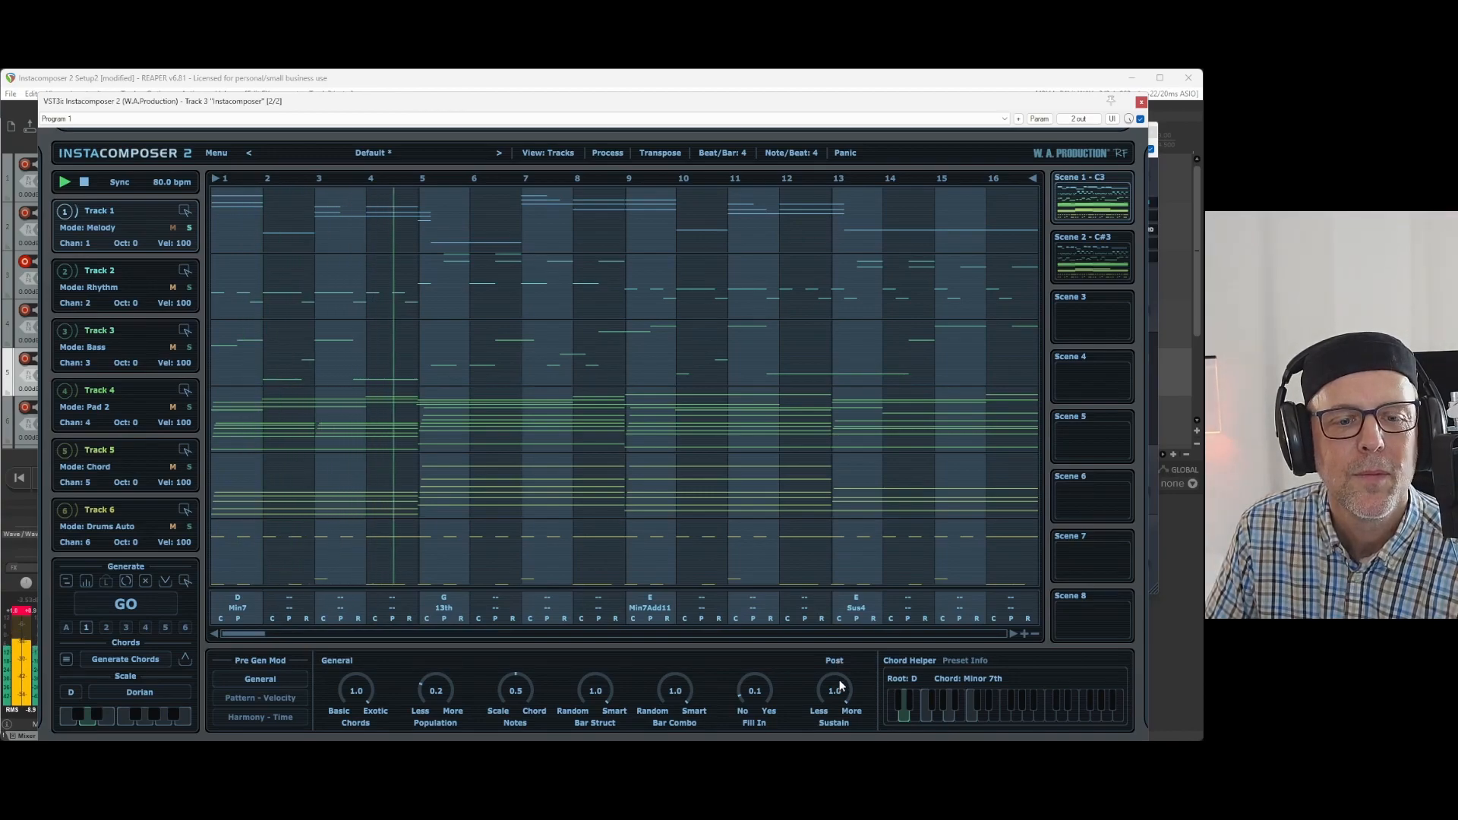
{"action": "left_click_drag", "start_coordinate": [835, 686], "coordinate": [826, 738]}
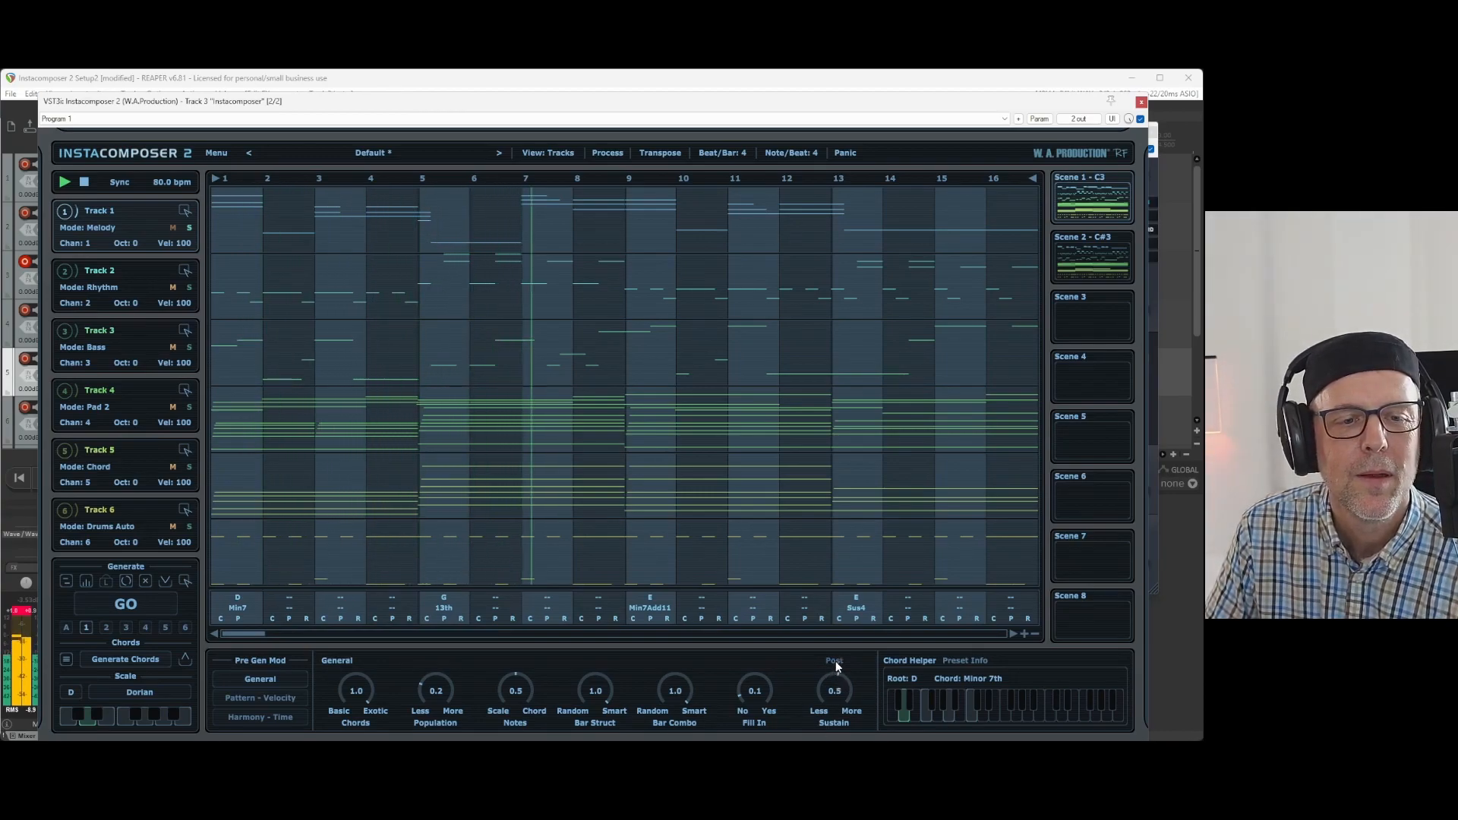
{"action": "left_click_drag", "start_coordinate": [833, 672], "coordinate": [832, 693]}
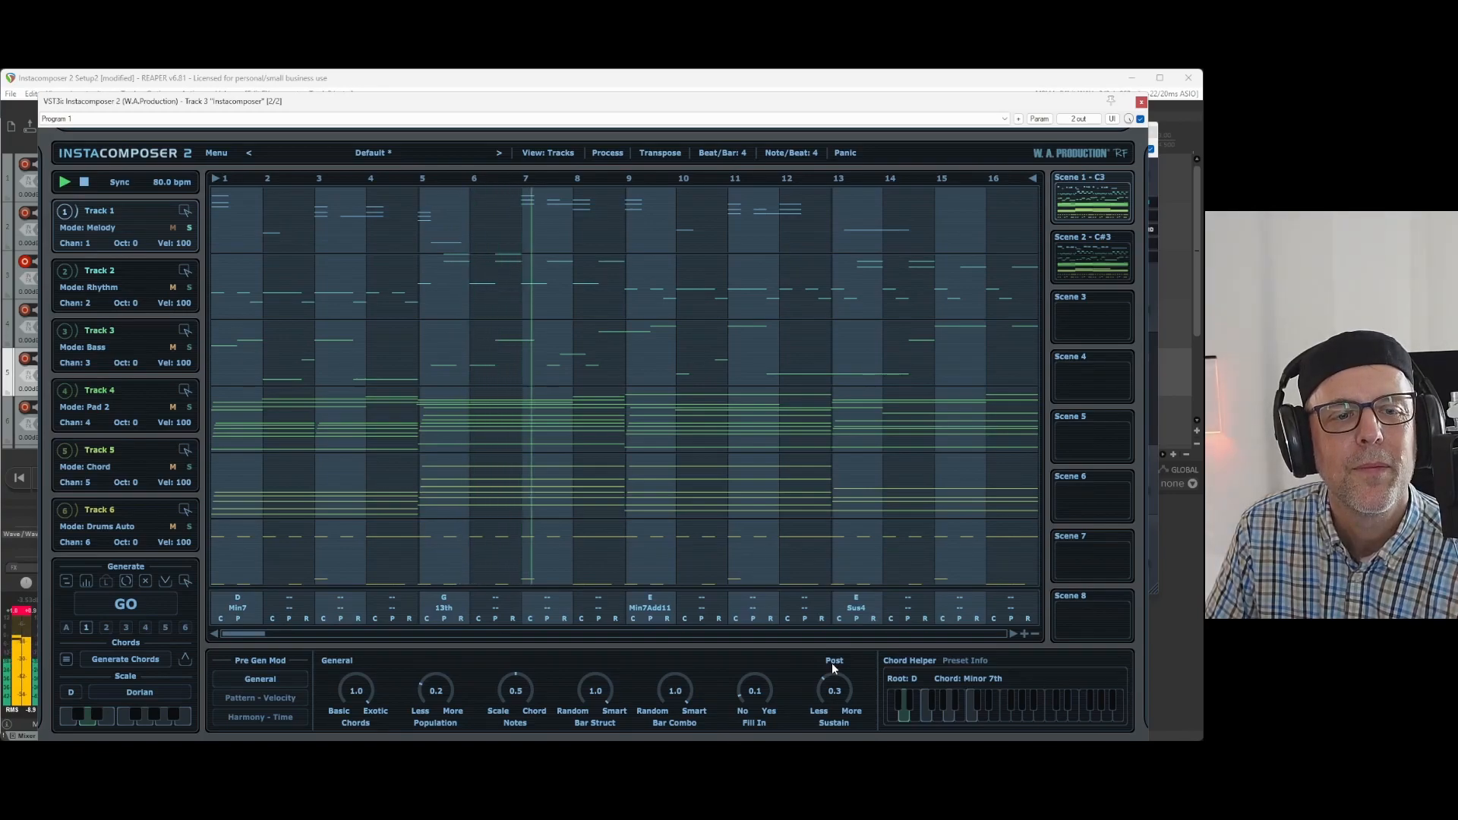
{"action": "left_click_drag", "start_coordinate": [827, 672], "coordinate": [840, 660]}
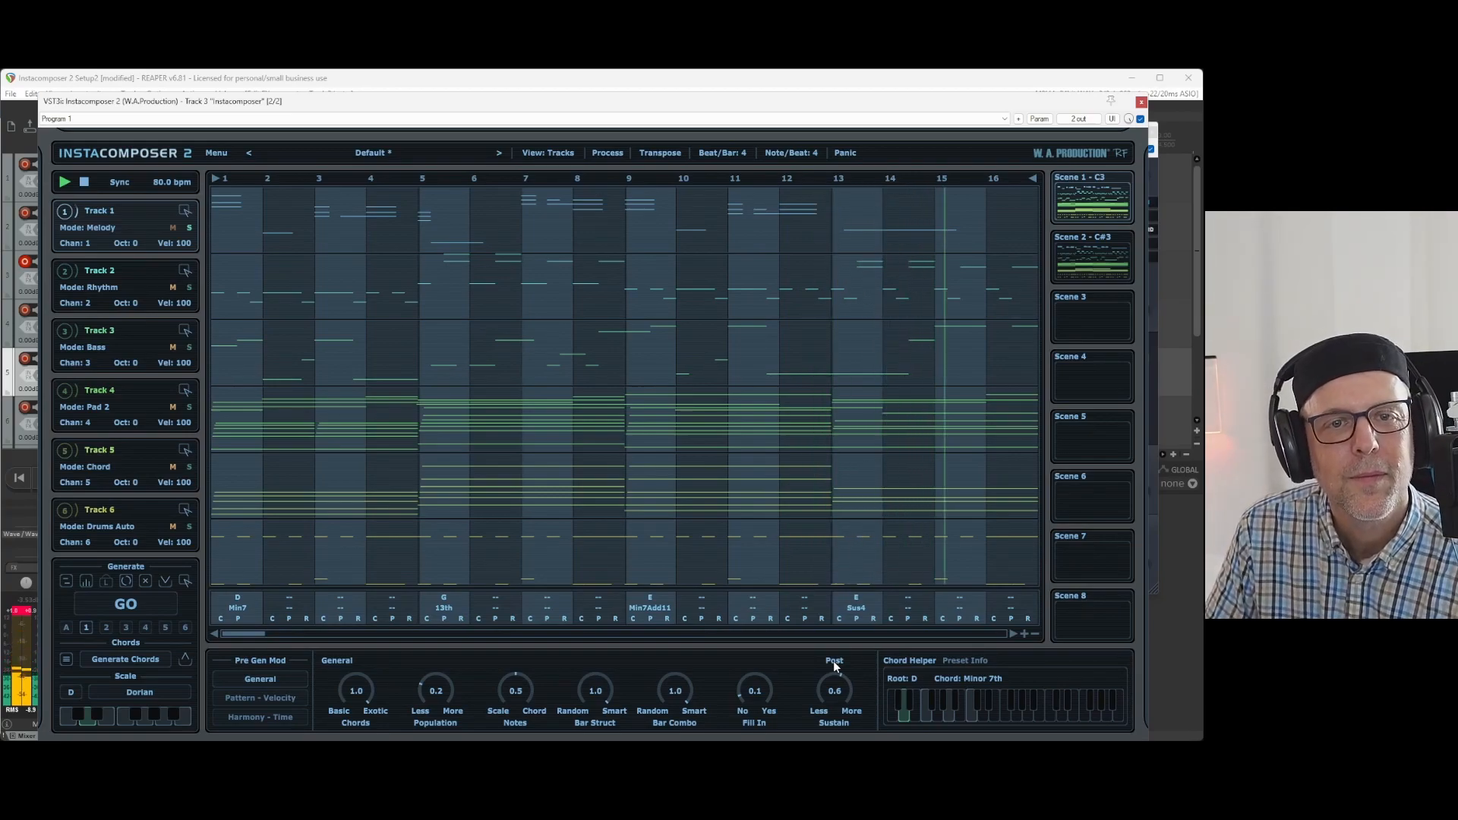
{"action": "left_click_drag", "start_coordinate": [844, 685], "coordinate": [864, 628]}
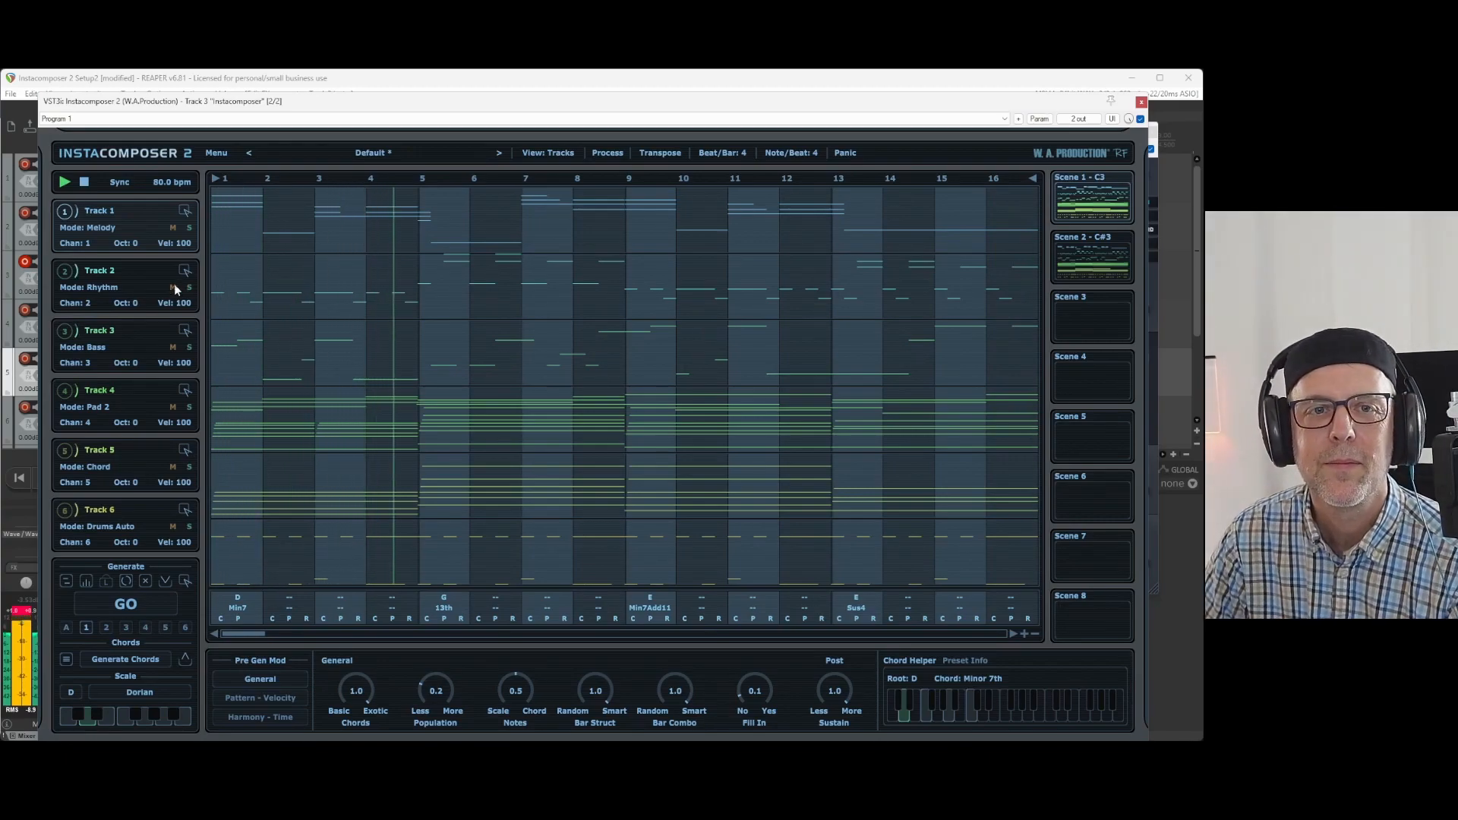
{"action": "left_click", "coordinate": [840, 153]}
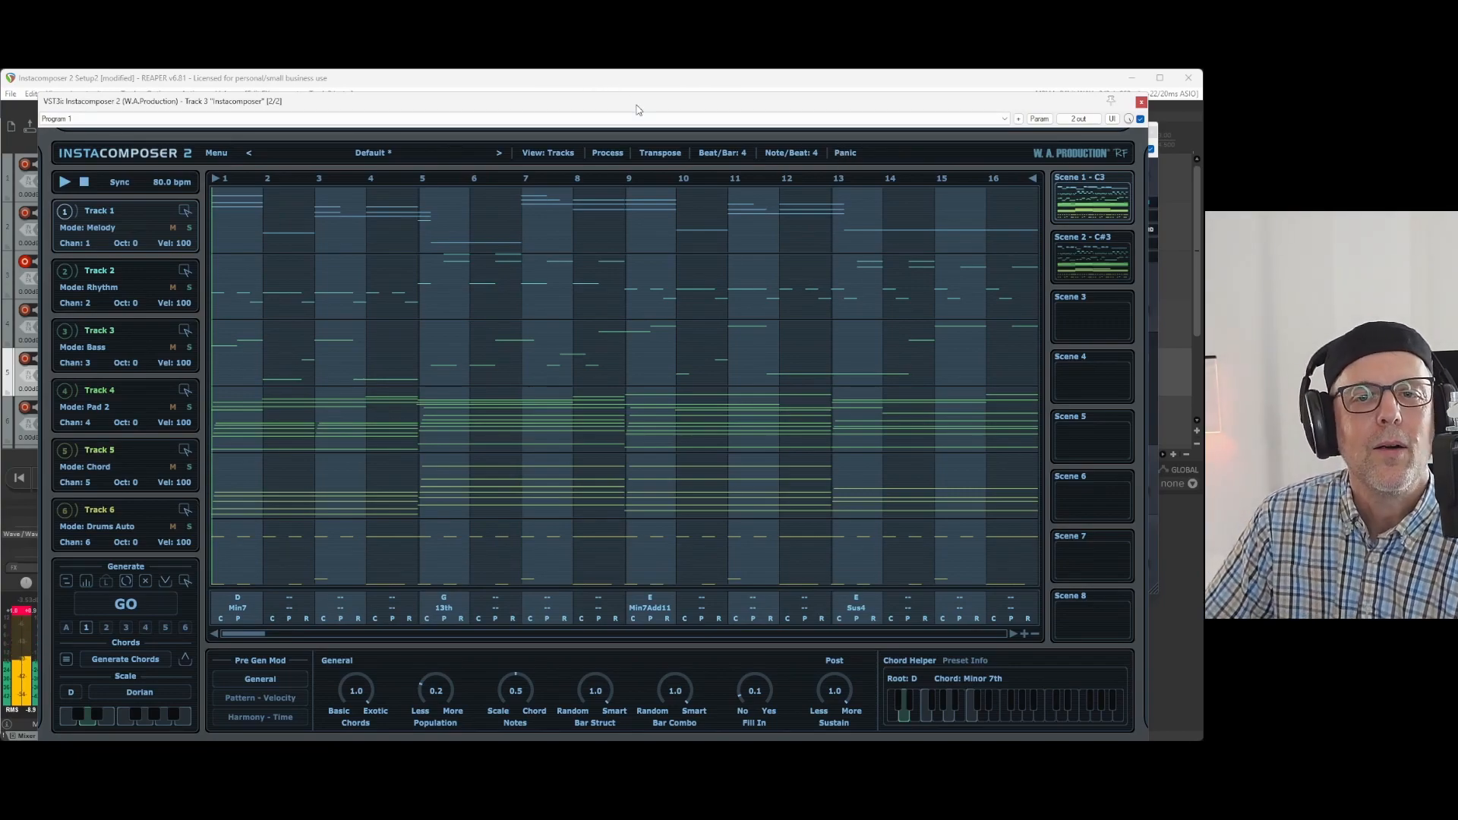
- Select Track 6 (Drums Auto) as the generation target, regenerate its pattern several times and play it
{"action": "left_click_drag", "start_coordinate": [637, 105], "coordinate": [631, 97]}
{"action": "left_click", "coordinate": [181, 619]}
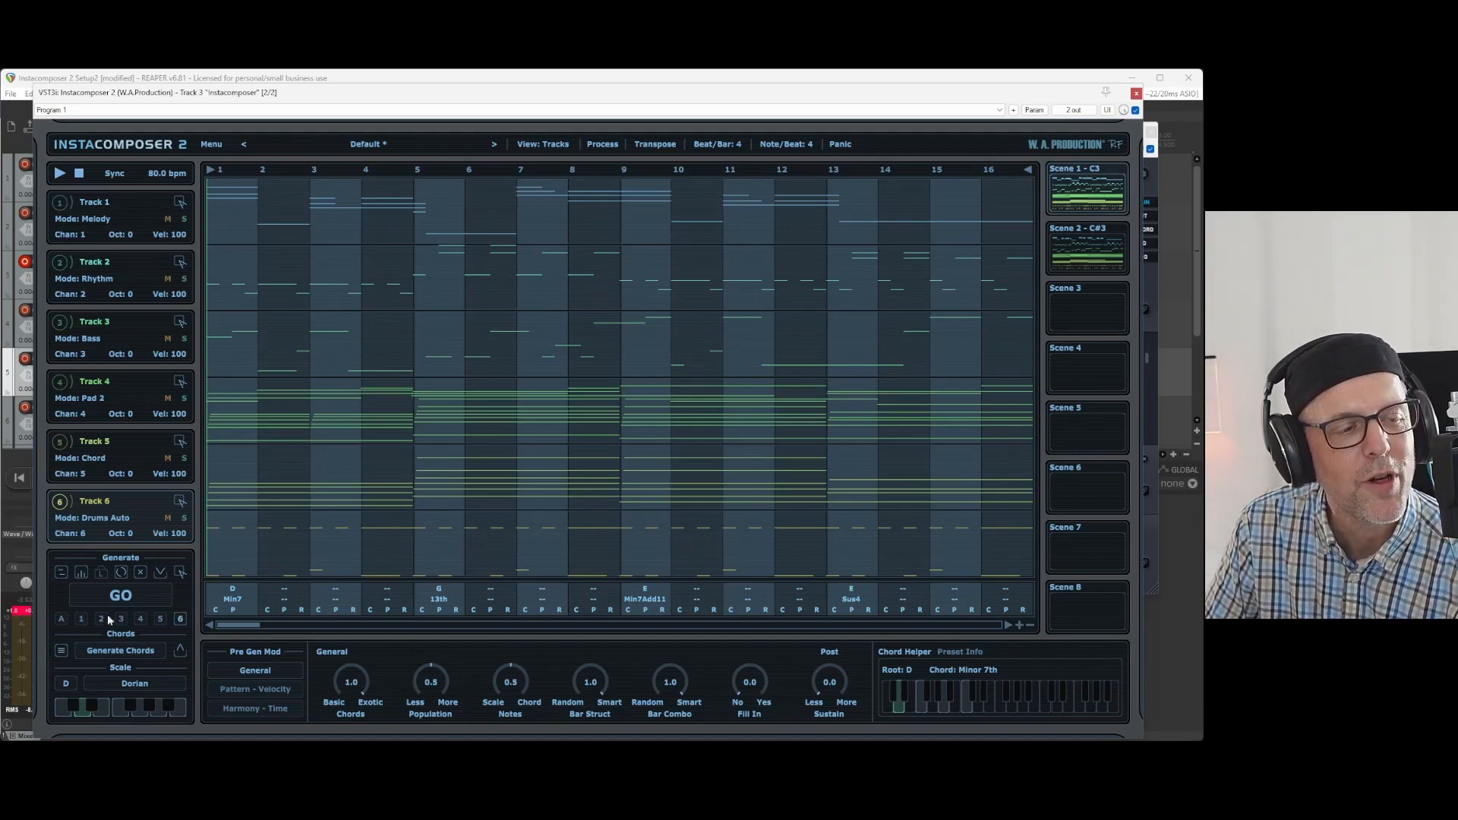
{"action": "left_click", "coordinate": [122, 596]}
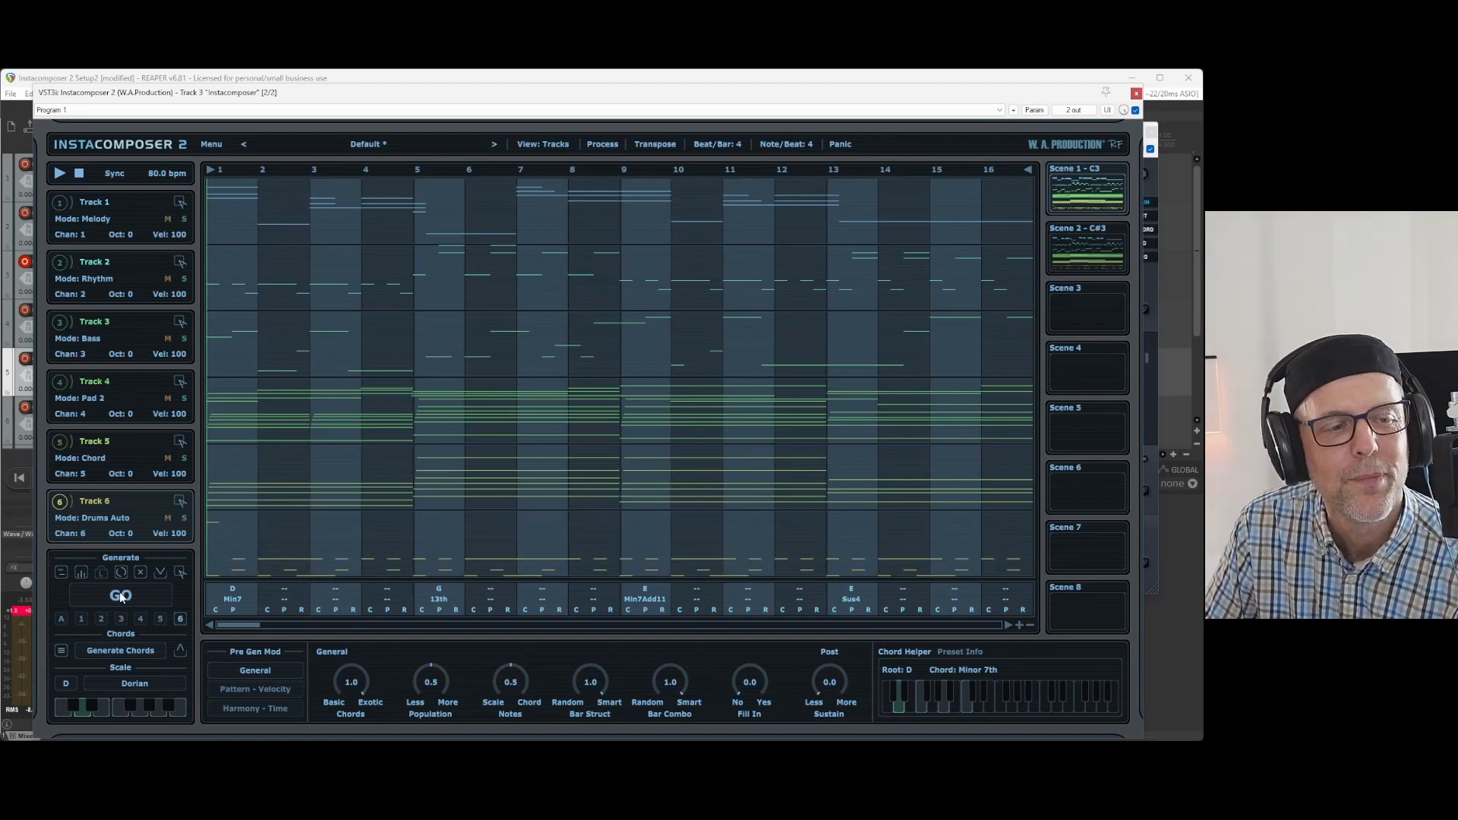
{"action": "left_click", "coordinate": [120, 596]}
{"action": "left_click", "coordinate": [120, 596]}
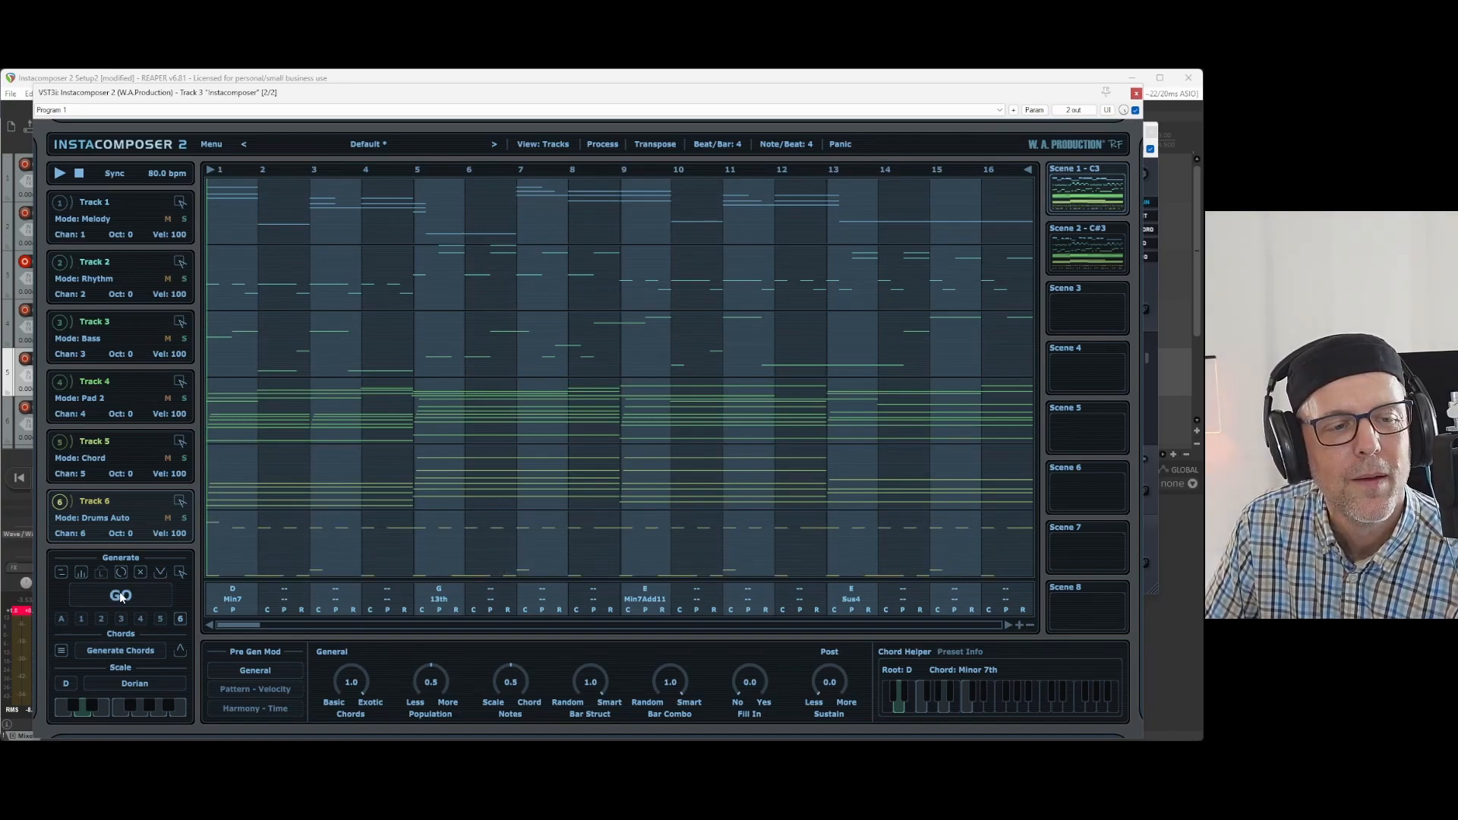
{"action": "left_click", "coordinate": [121, 596]}
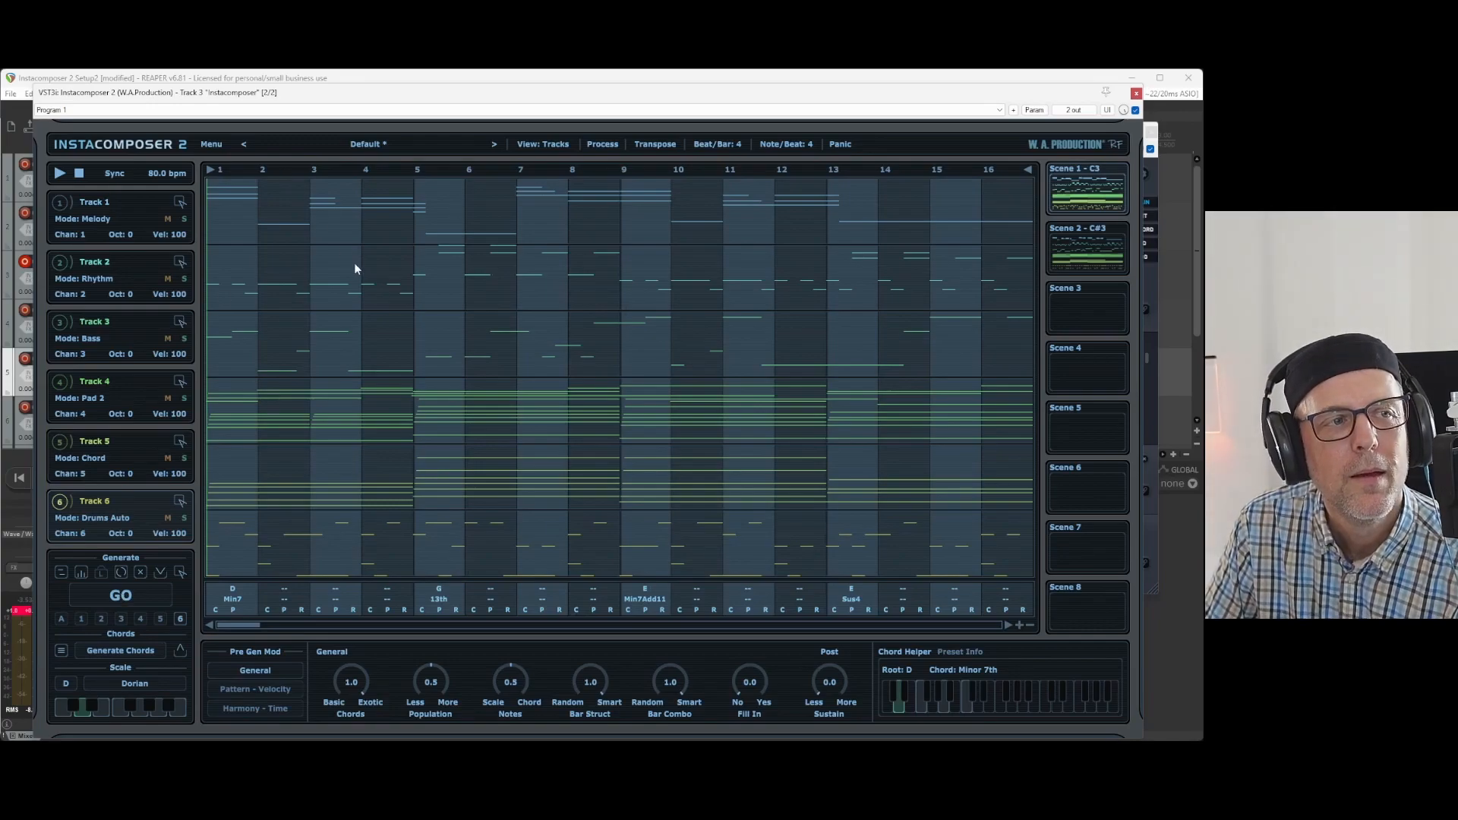
{"action": "key", "text": "space"}
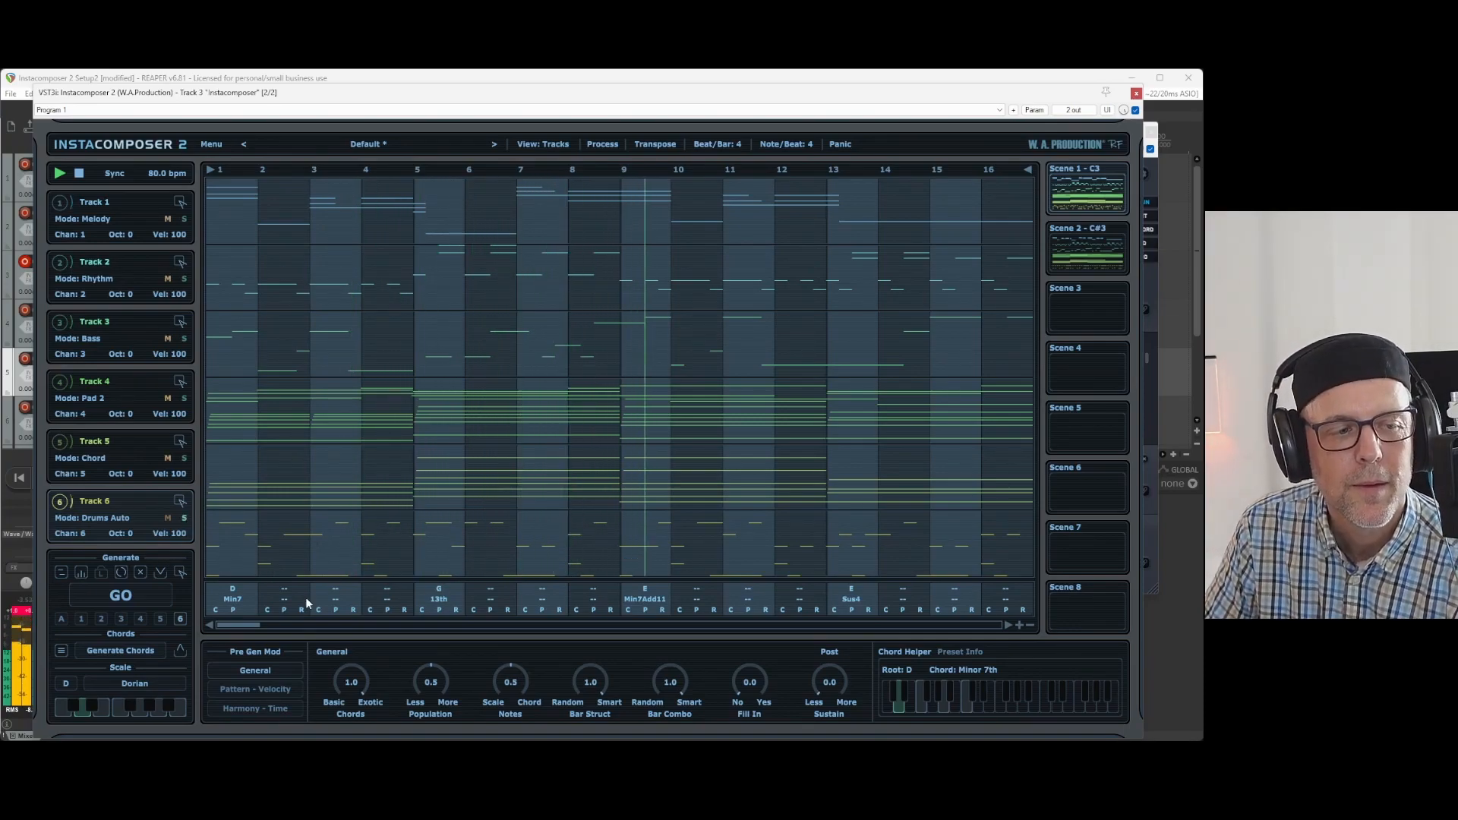
- Regenerate the drum pattern during playback, raise the drum track's Population to 0.8 and generate it again
{"action": "left_click", "coordinate": [137, 595]}
{"action": "left_click", "coordinate": [137, 595]}
{"action": "left_click", "coordinate": [137, 595]}
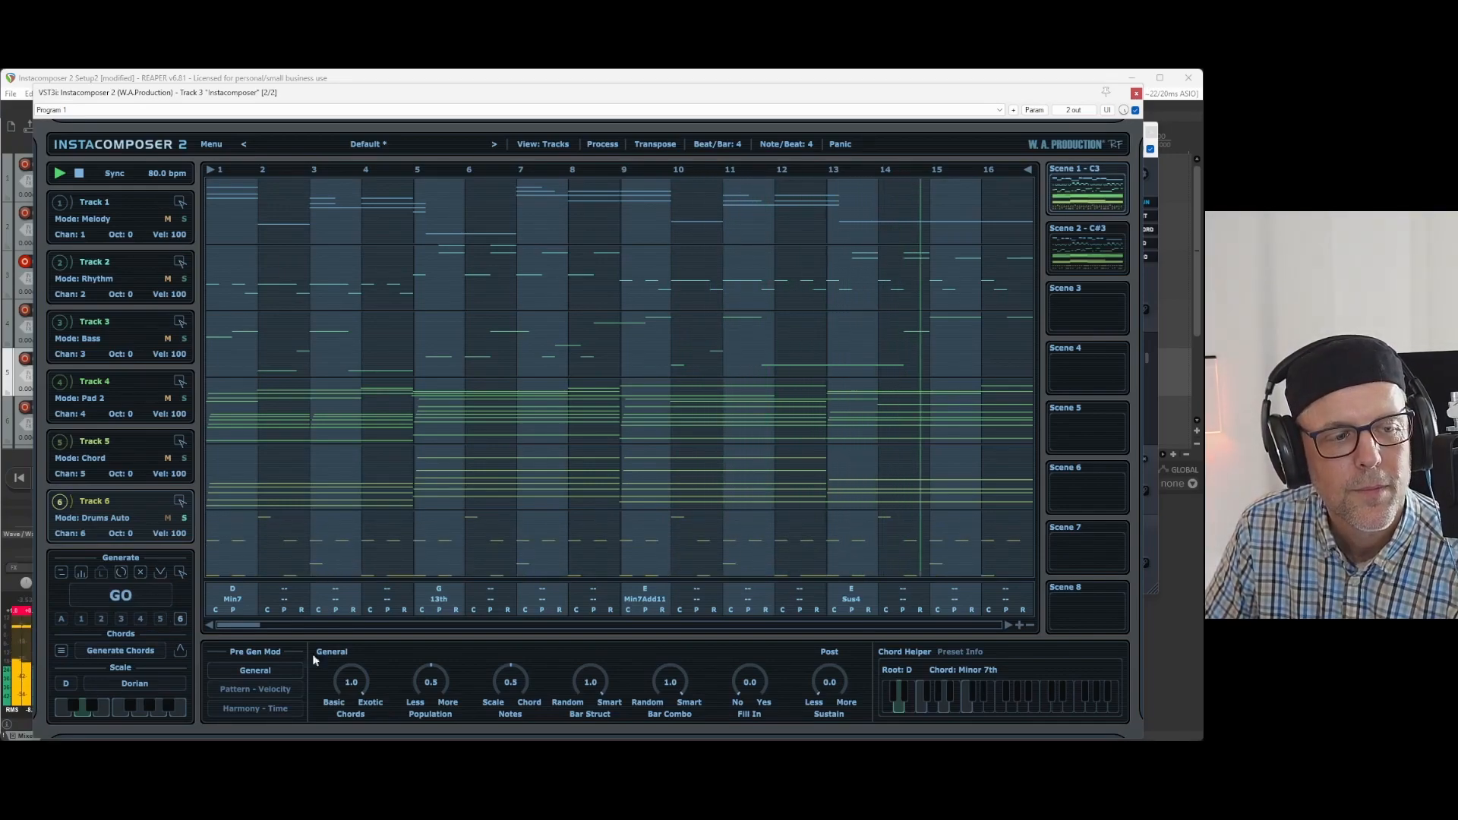
{"action": "left_click_drag", "start_coordinate": [410, 678], "coordinate": [431, 667]}
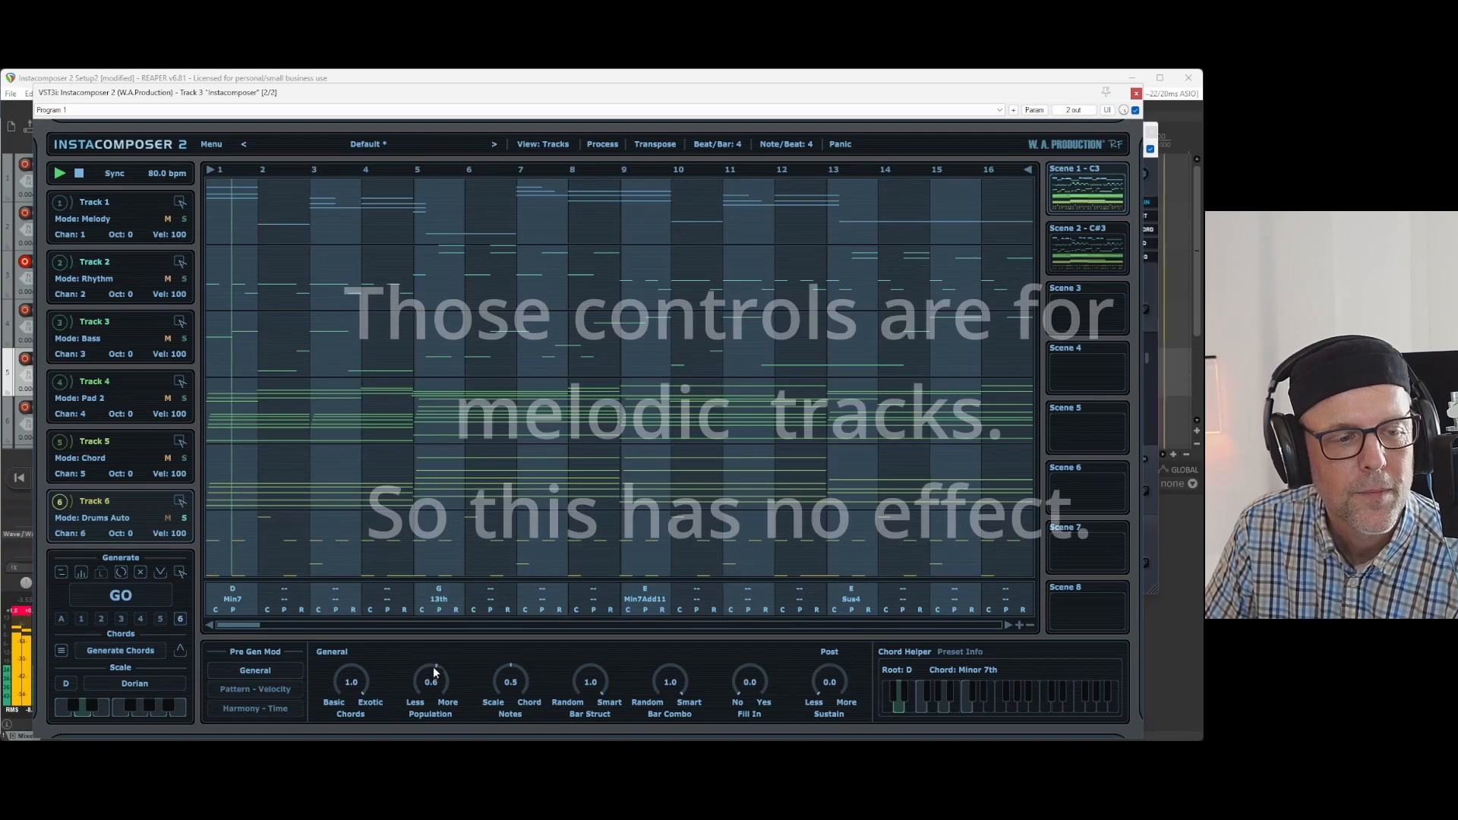
{"action": "left_click", "coordinate": [121, 597]}
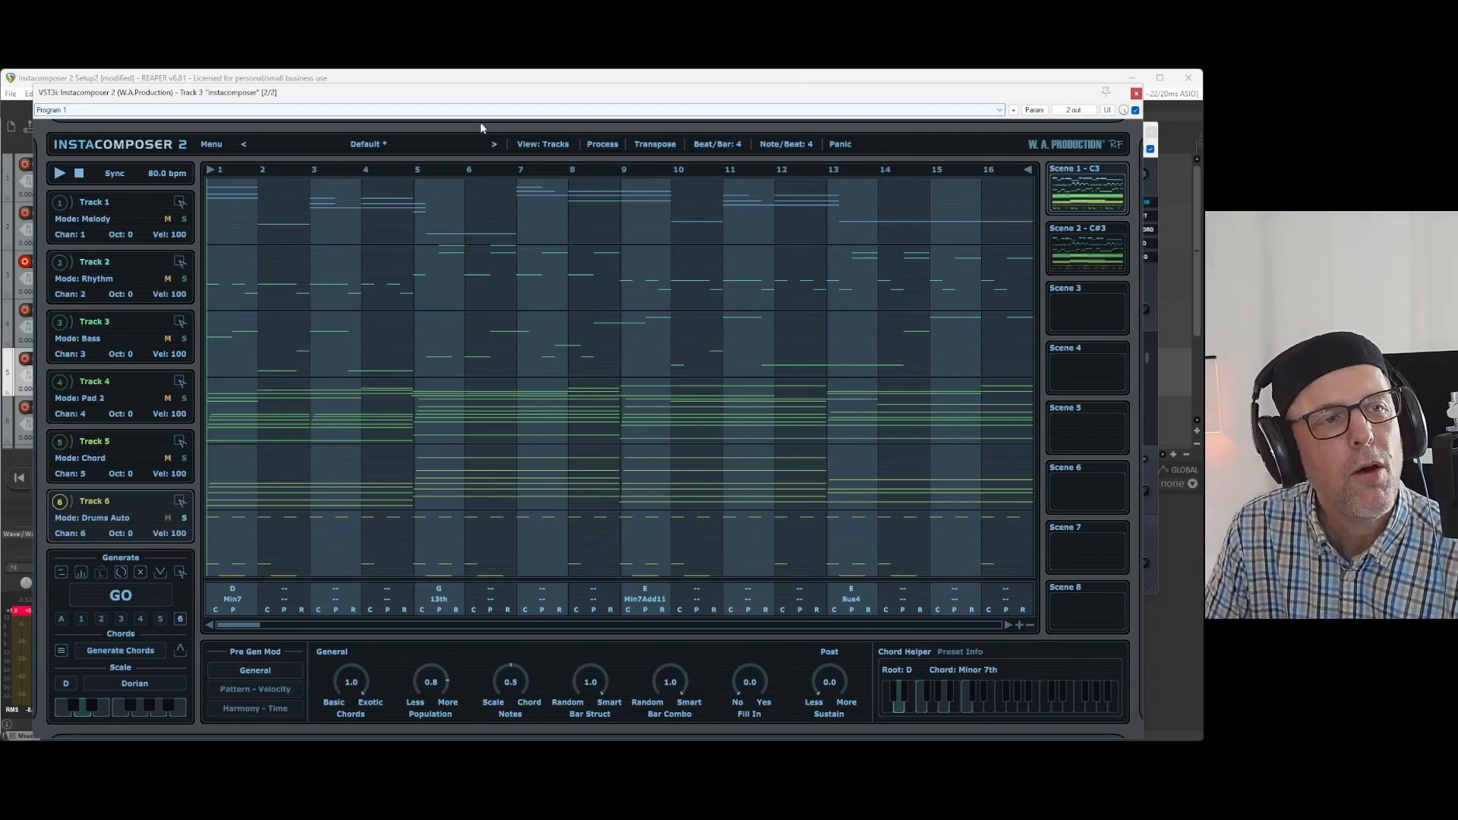
- Examine the preset banks and Track 1's options menu, and play the composition
{"action": "left_click", "coordinate": [375, 143]}
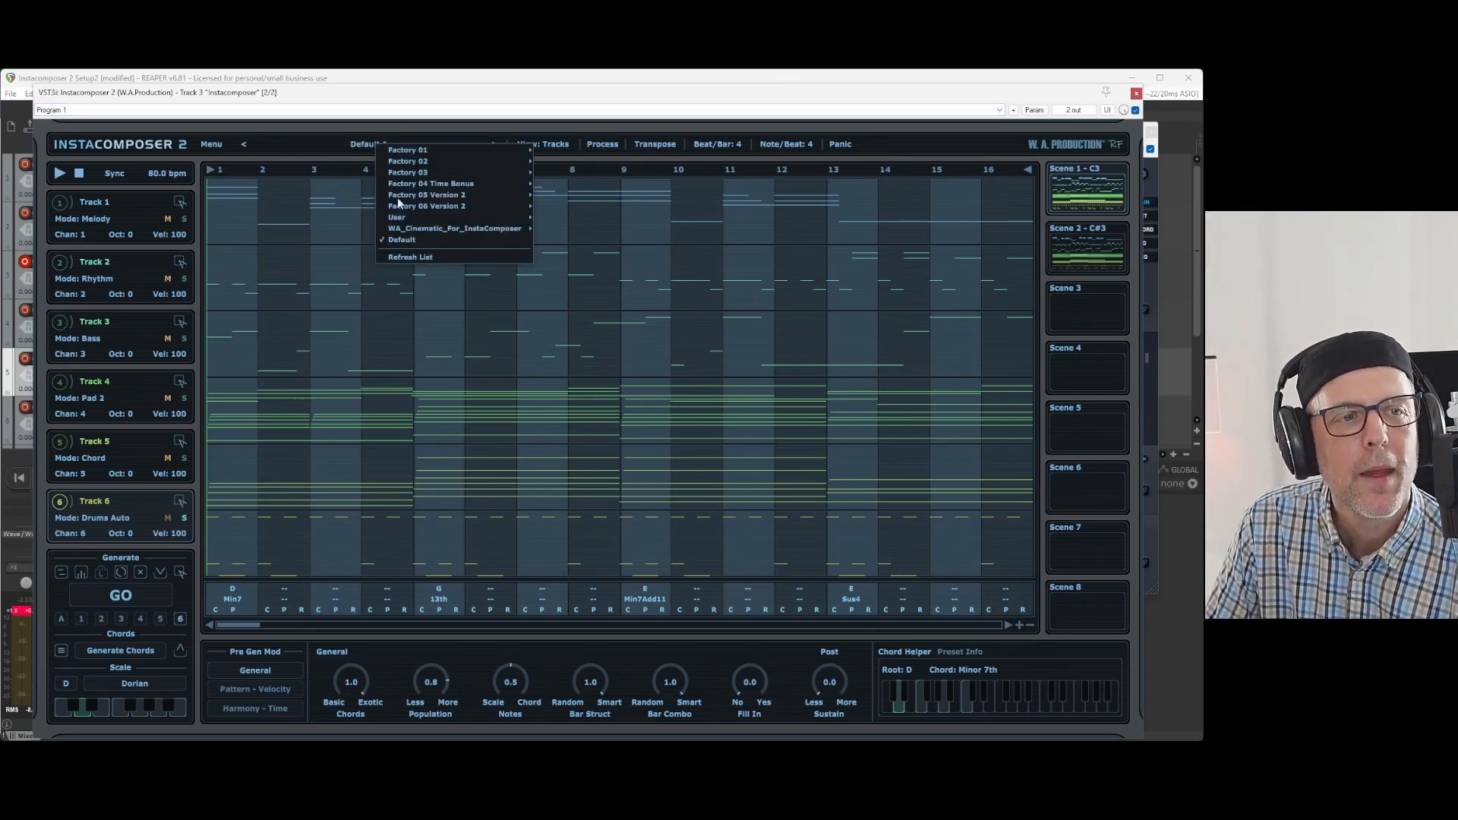
{"action": "mouse_move", "coordinate": [414, 193]}
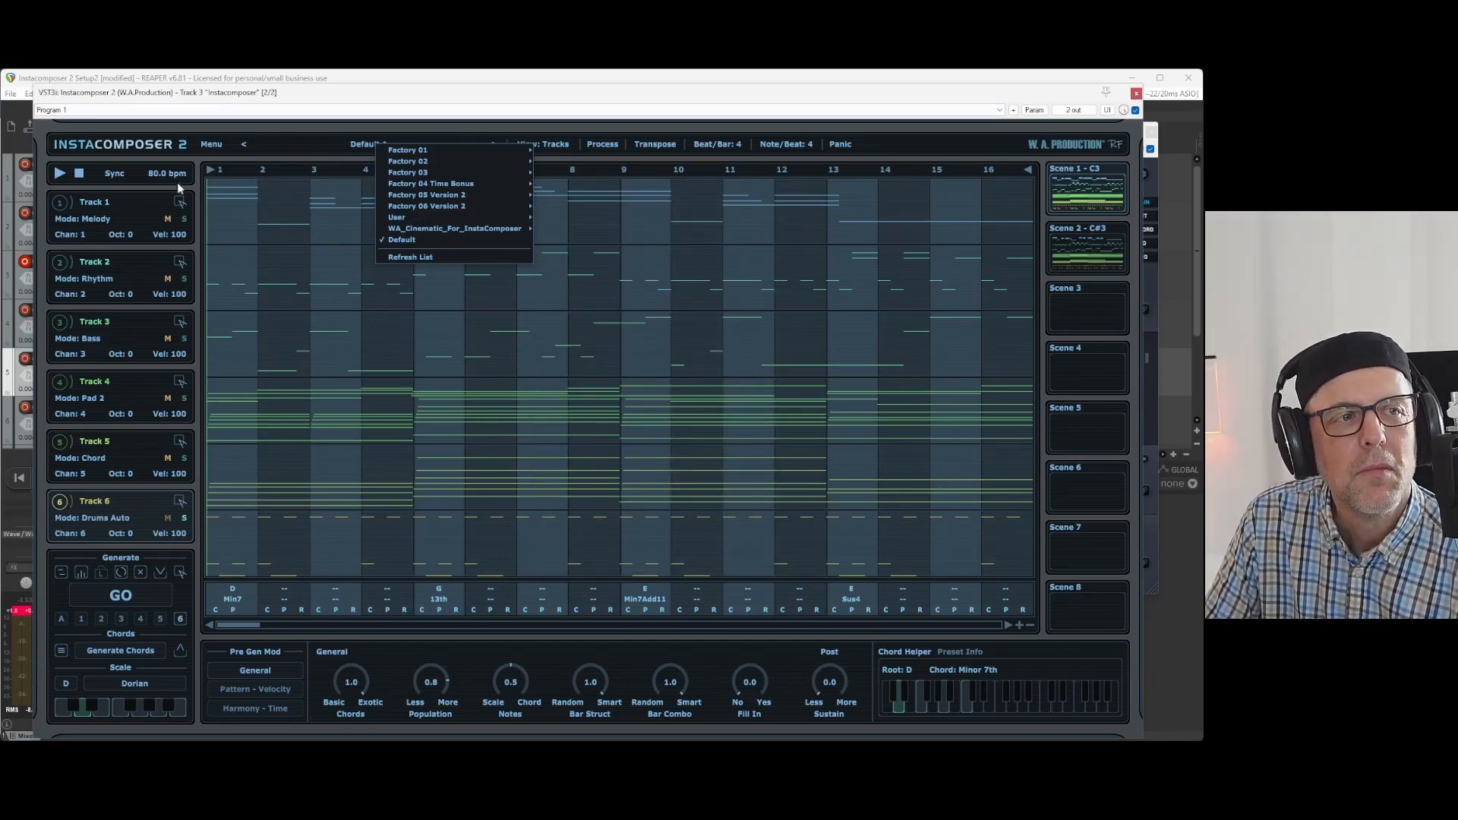
{"action": "right_click", "coordinate": [143, 200]}
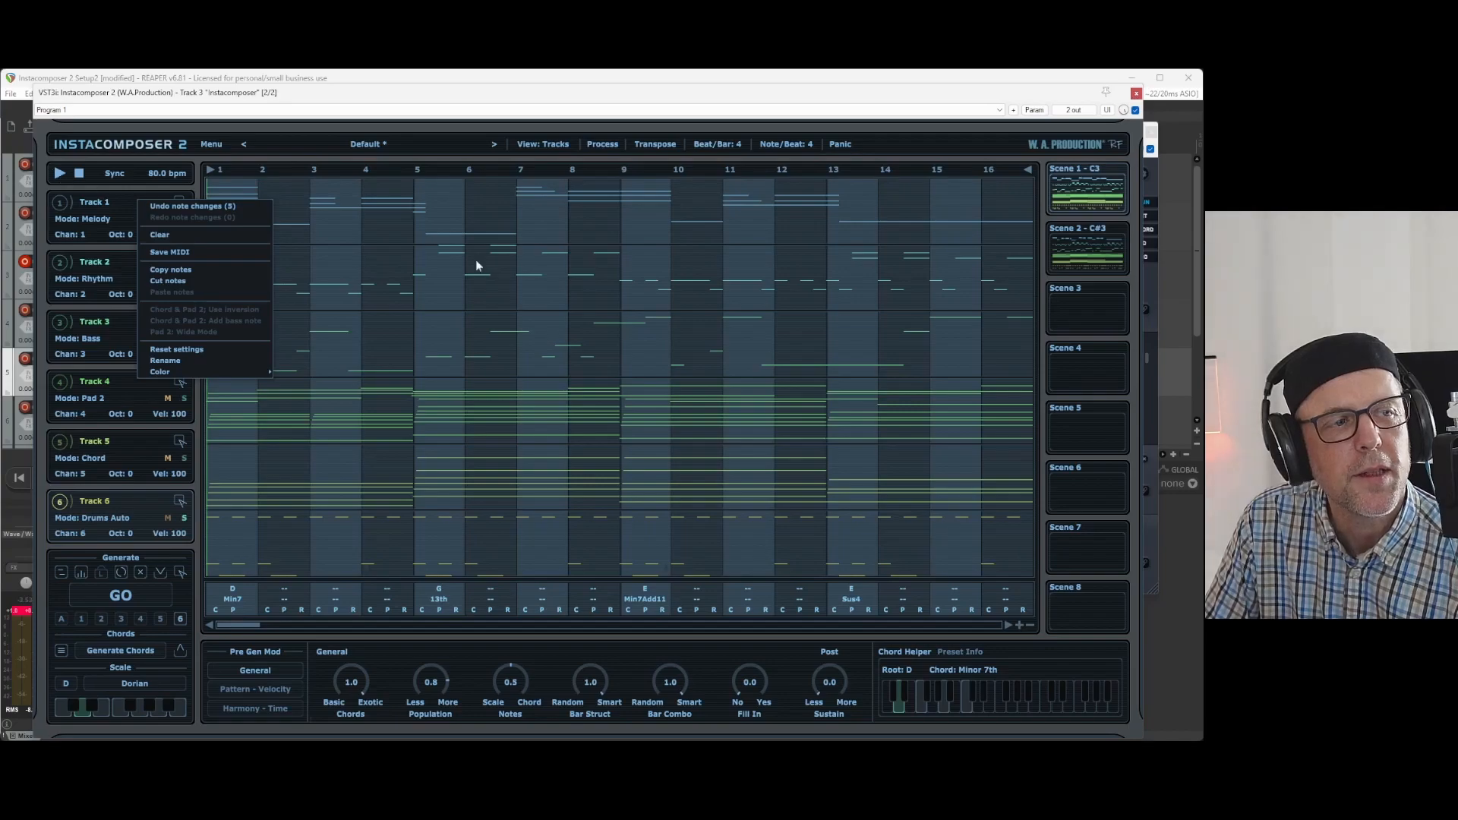
{"action": "key", "text": "space"}
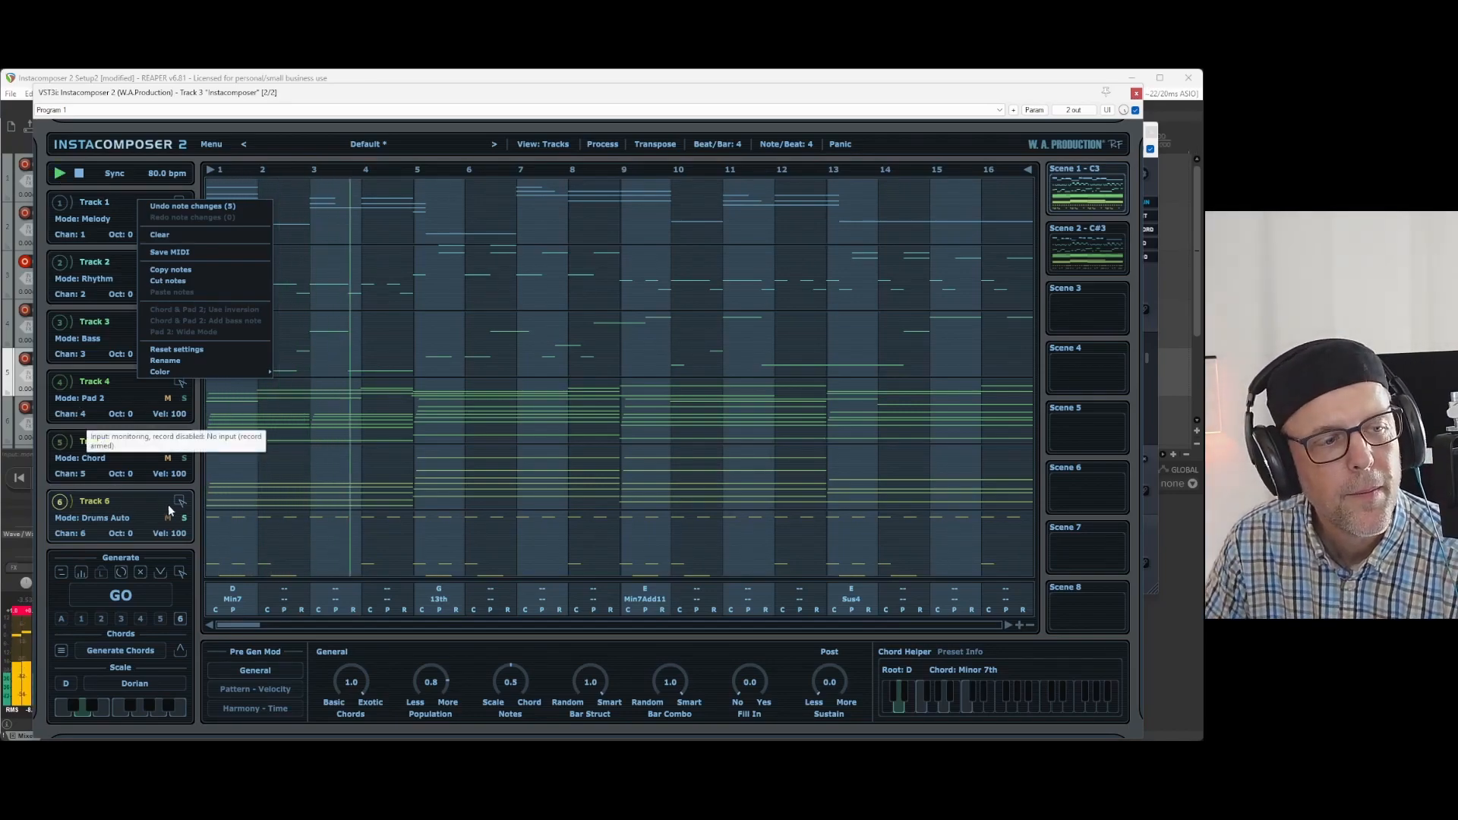
{"action": "left_click", "coordinate": [75, 399]}
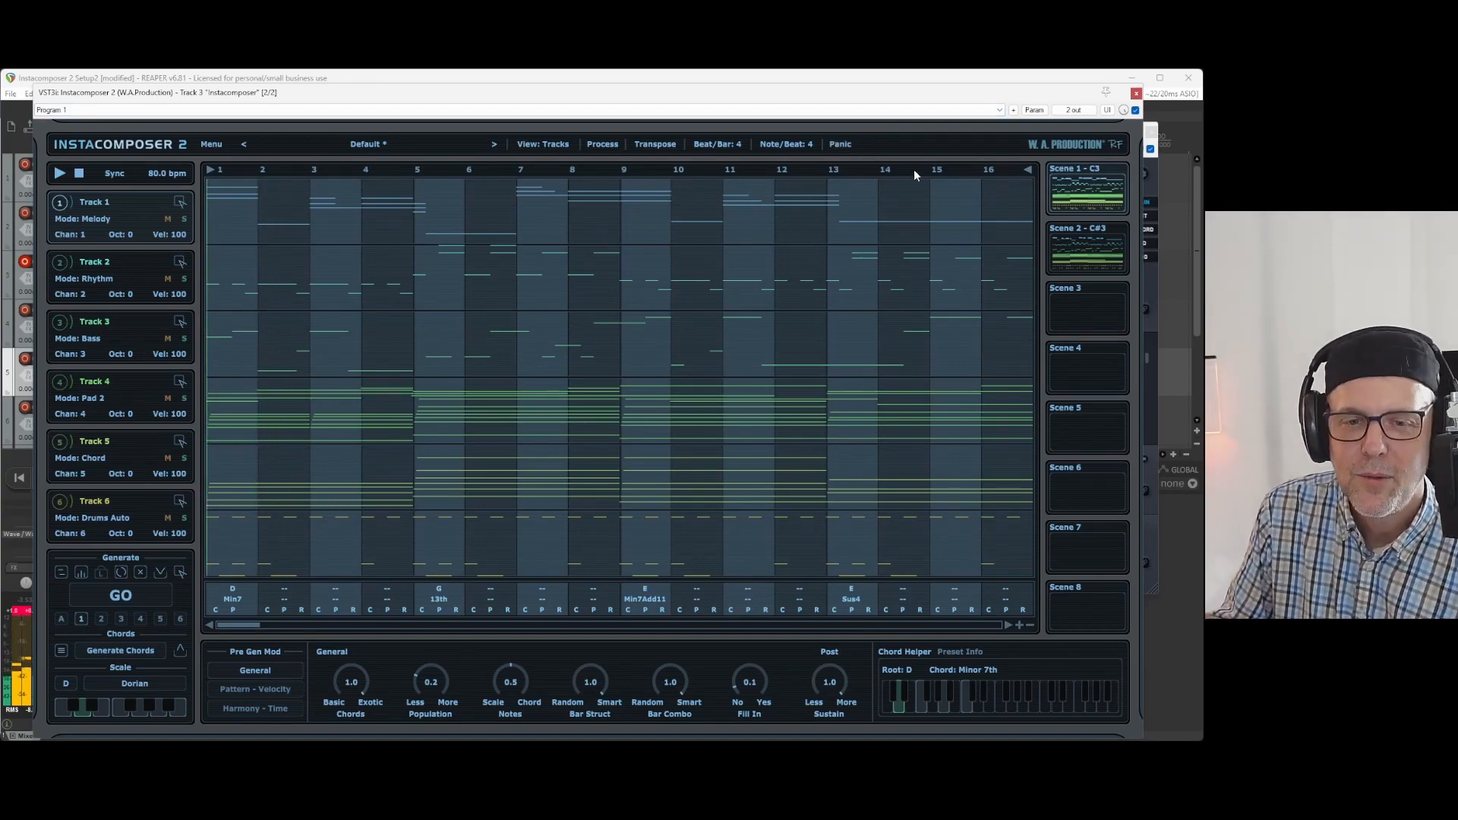
- Switch to the Word document, reduce its window from full screen and read the InstaComposer feature wish list
{"action": "left_click_drag", "start_coordinate": [433, 97], "coordinate": [486, 100]}
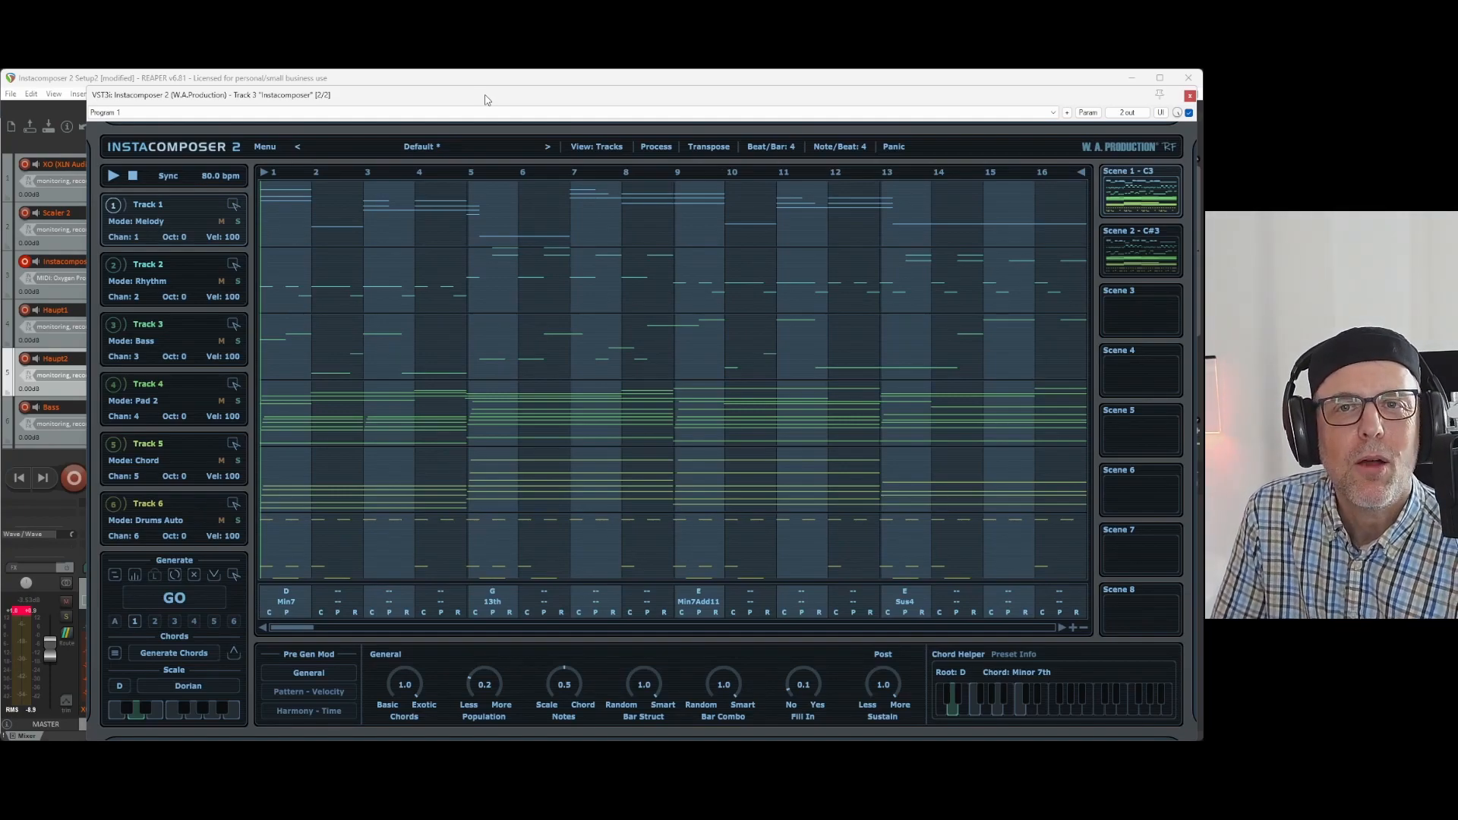
{"action": "mouse_move", "coordinate": [737, 721]}
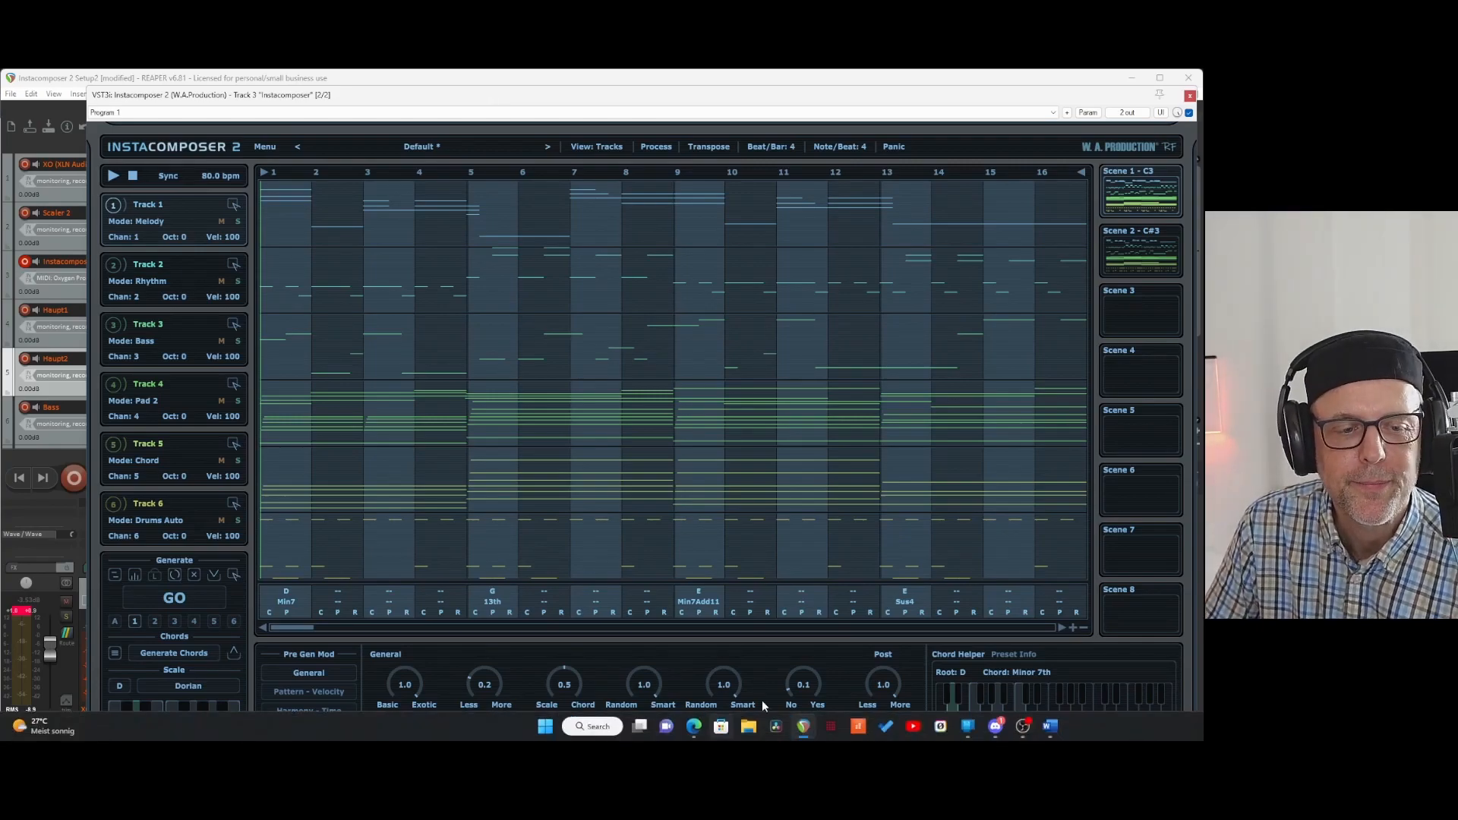
{"action": "left_click", "coordinate": [1048, 727]}
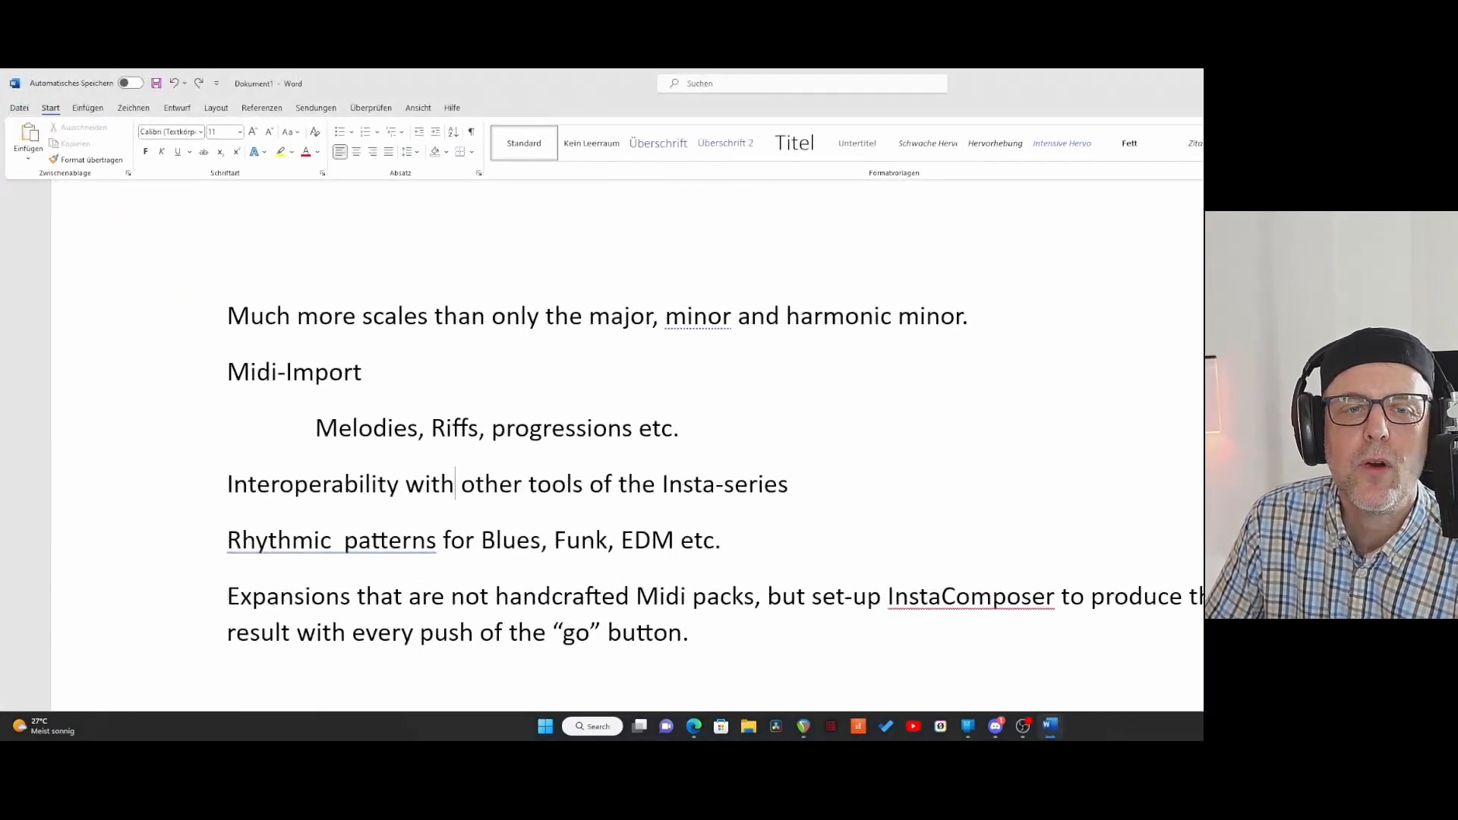
{"action": "left_click_drag", "start_coordinate": [1245, 85], "coordinate": [872, 118]}
{"action": "scroll", "coordinate": [683, 416], "scroll_direction": "down", "scroll_amount": 2}
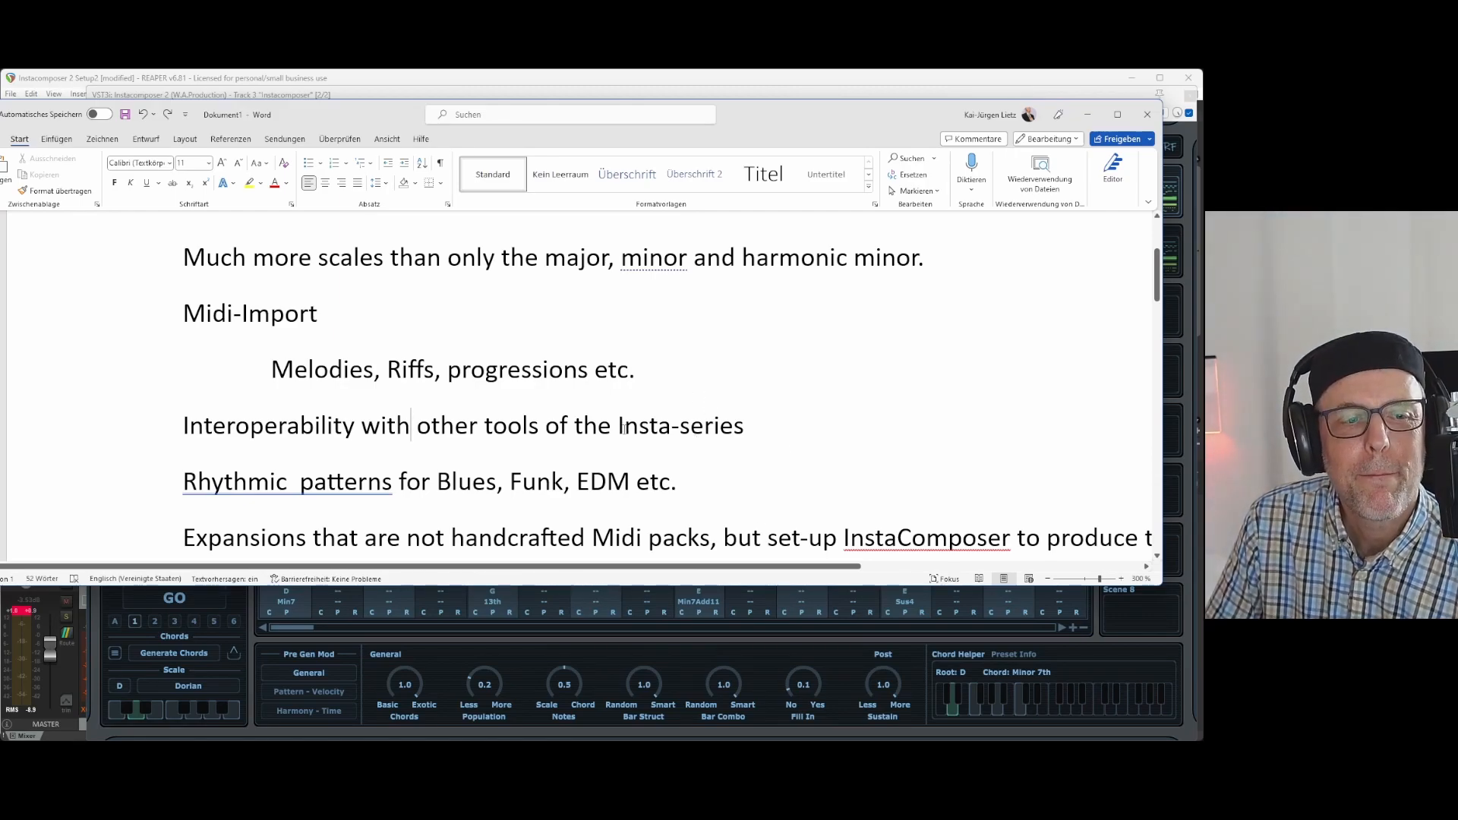
- Return to InstaComposer and examine the chord types offered for the first bar's chord, leaving the chord as it is
{"action": "left_click", "coordinate": [823, 641]}
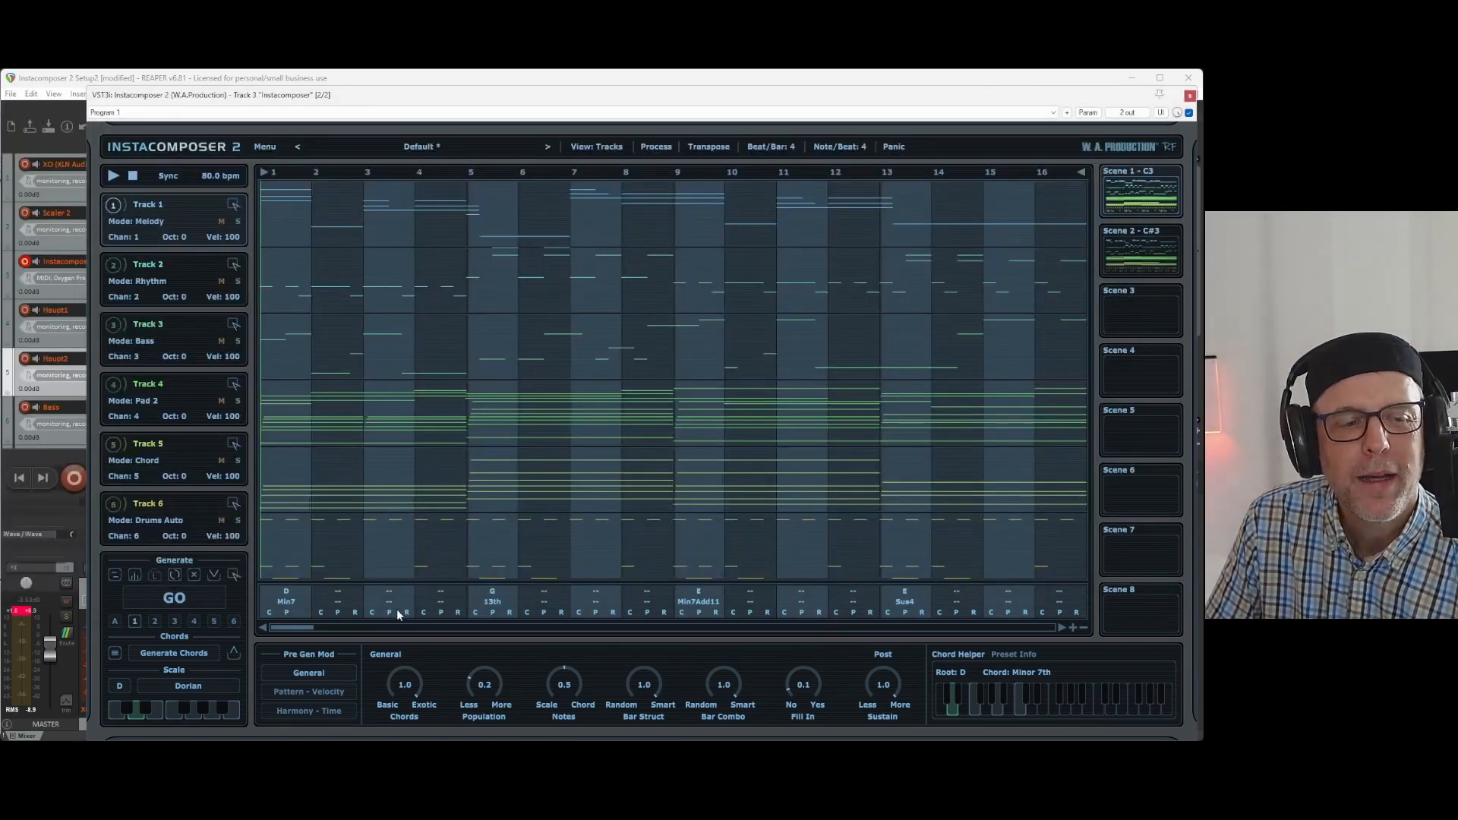
{"action": "left_click", "coordinate": [286, 594]}
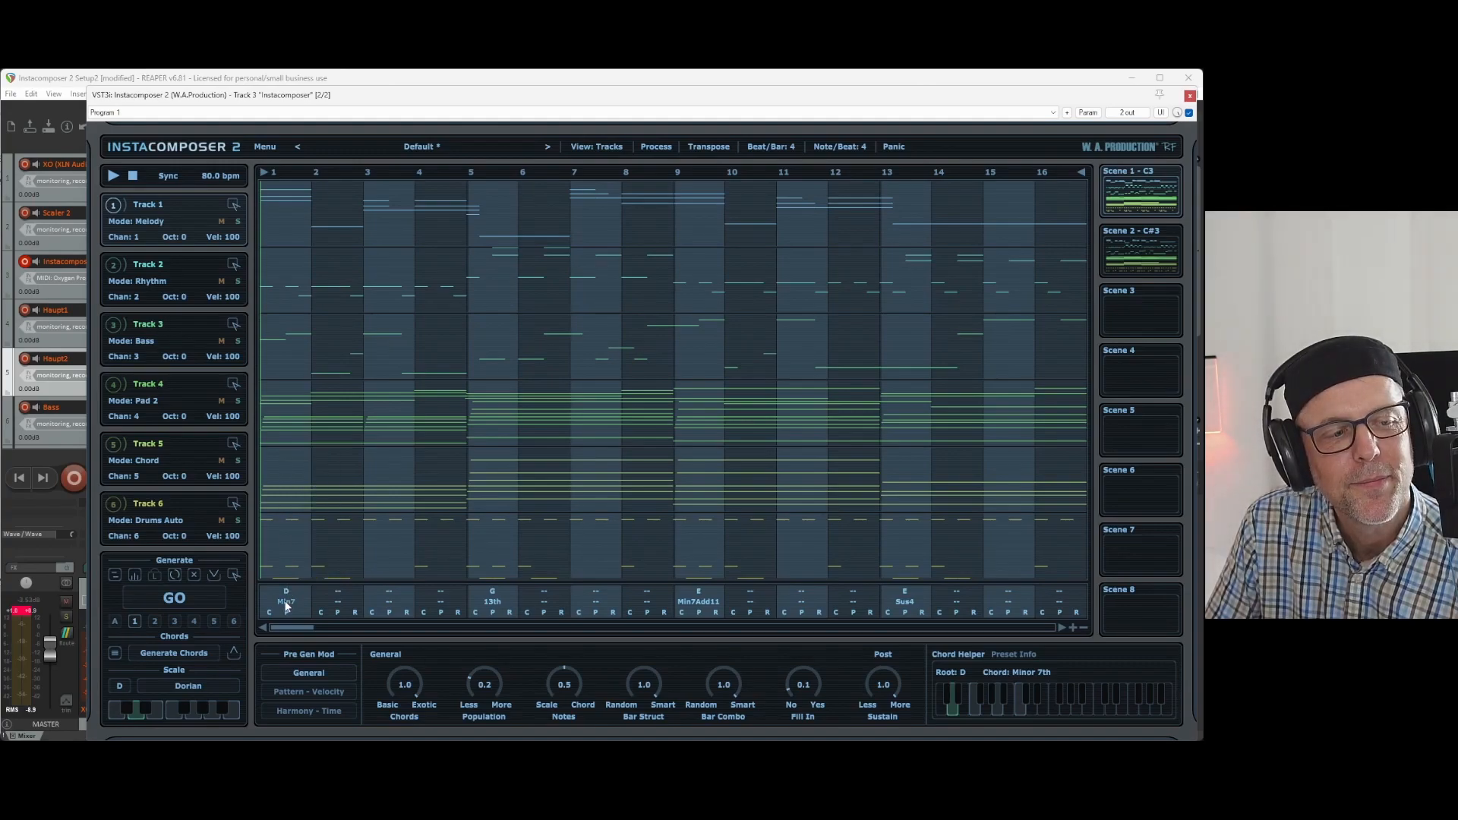
{"action": "left_click", "coordinate": [285, 602]}
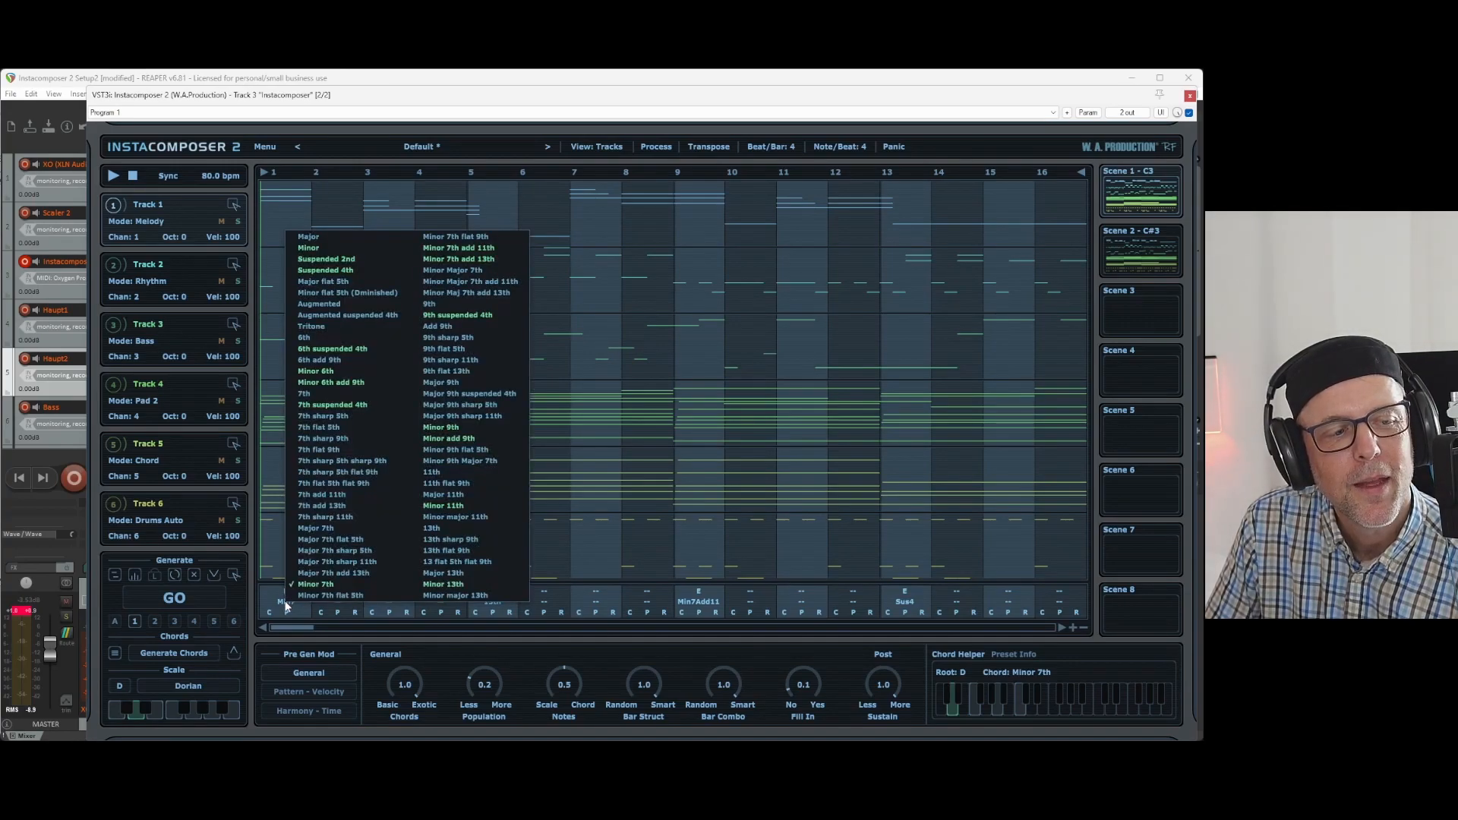
{"action": "left_click", "coordinate": [480, 640]}
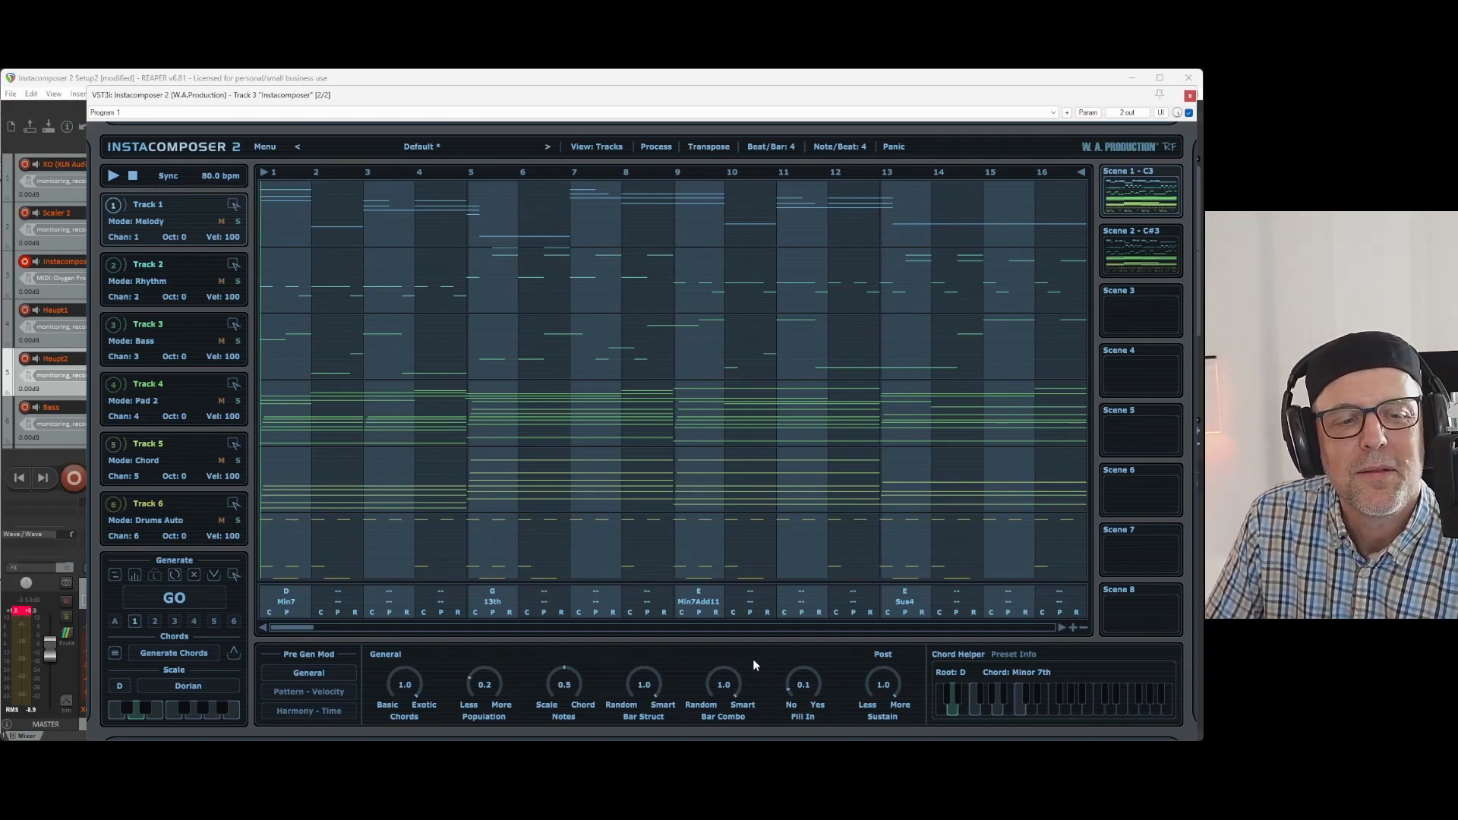
- Switch to the Word document again and read the wish list through to the complete entry about expansions
{"action": "mouse_move", "coordinate": [813, 735]}
{"action": "left_click", "coordinate": [1049, 729]}
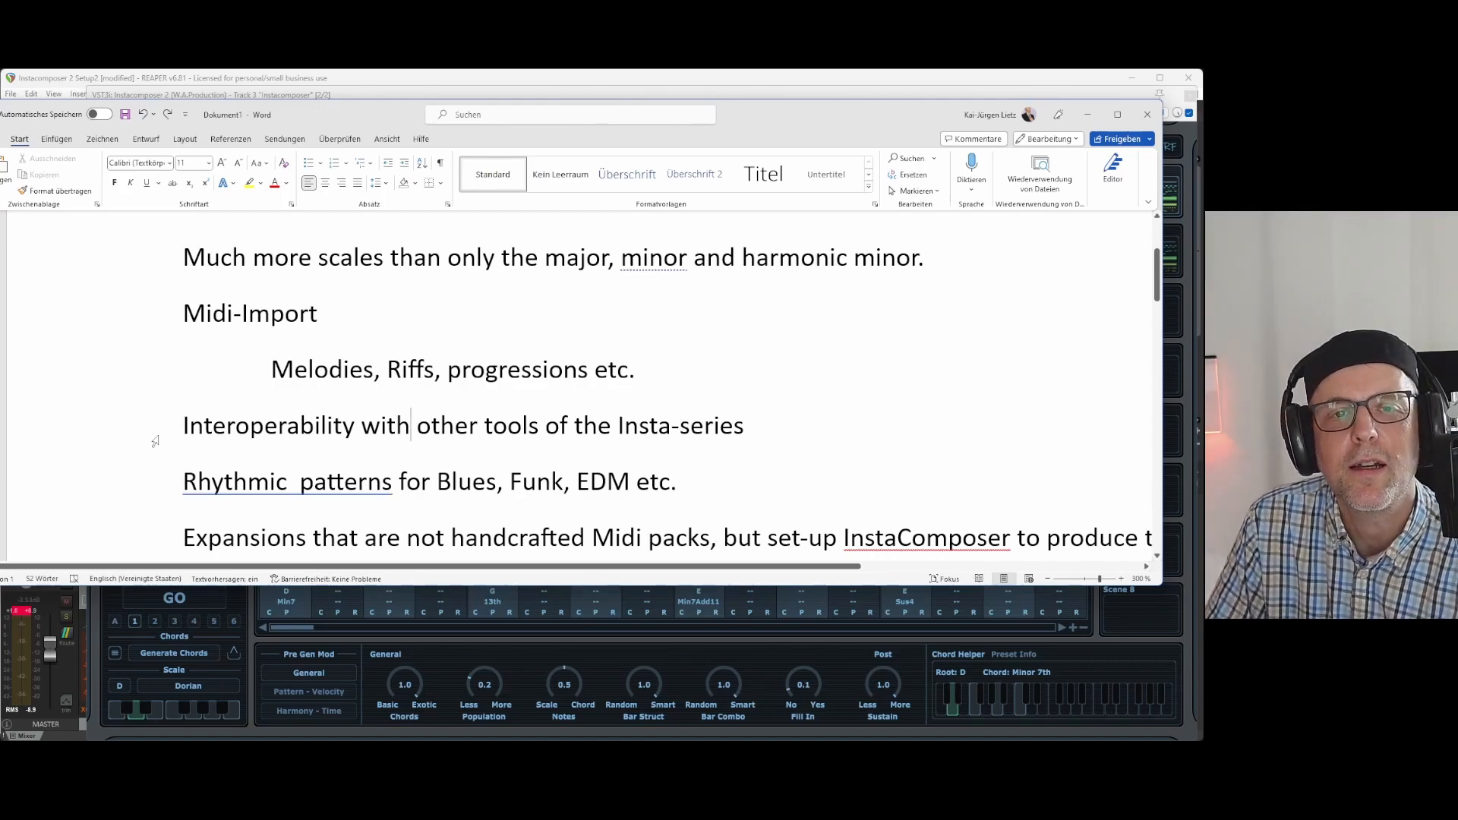
{"action": "scroll", "coordinate": [134, 422], "scroll_direction": "down", "scroll_amount": 2}
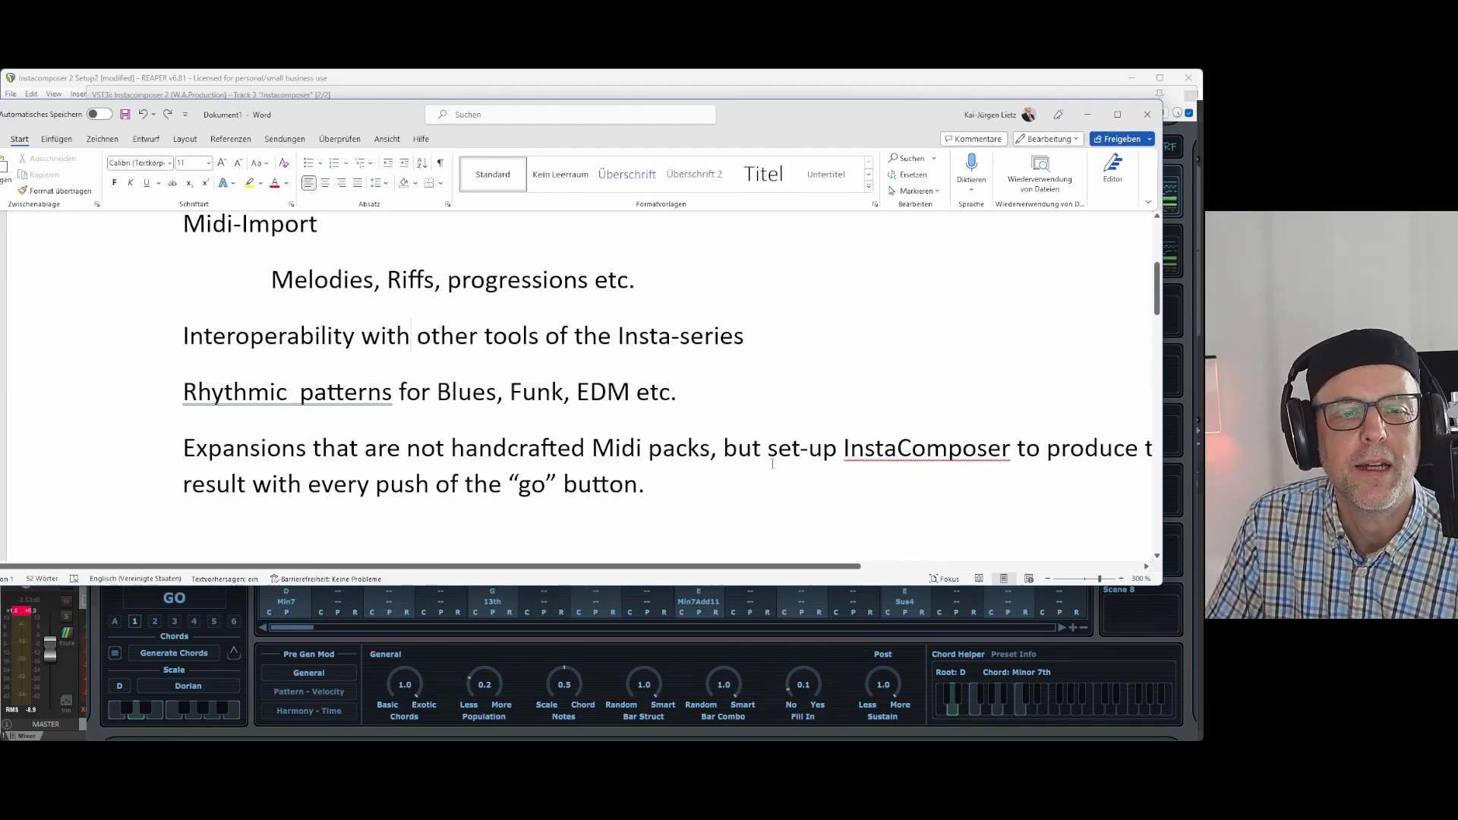
{"action": "left_click_drag", "start_coordinate": [751, 568], "coordinate": [856, 558]}
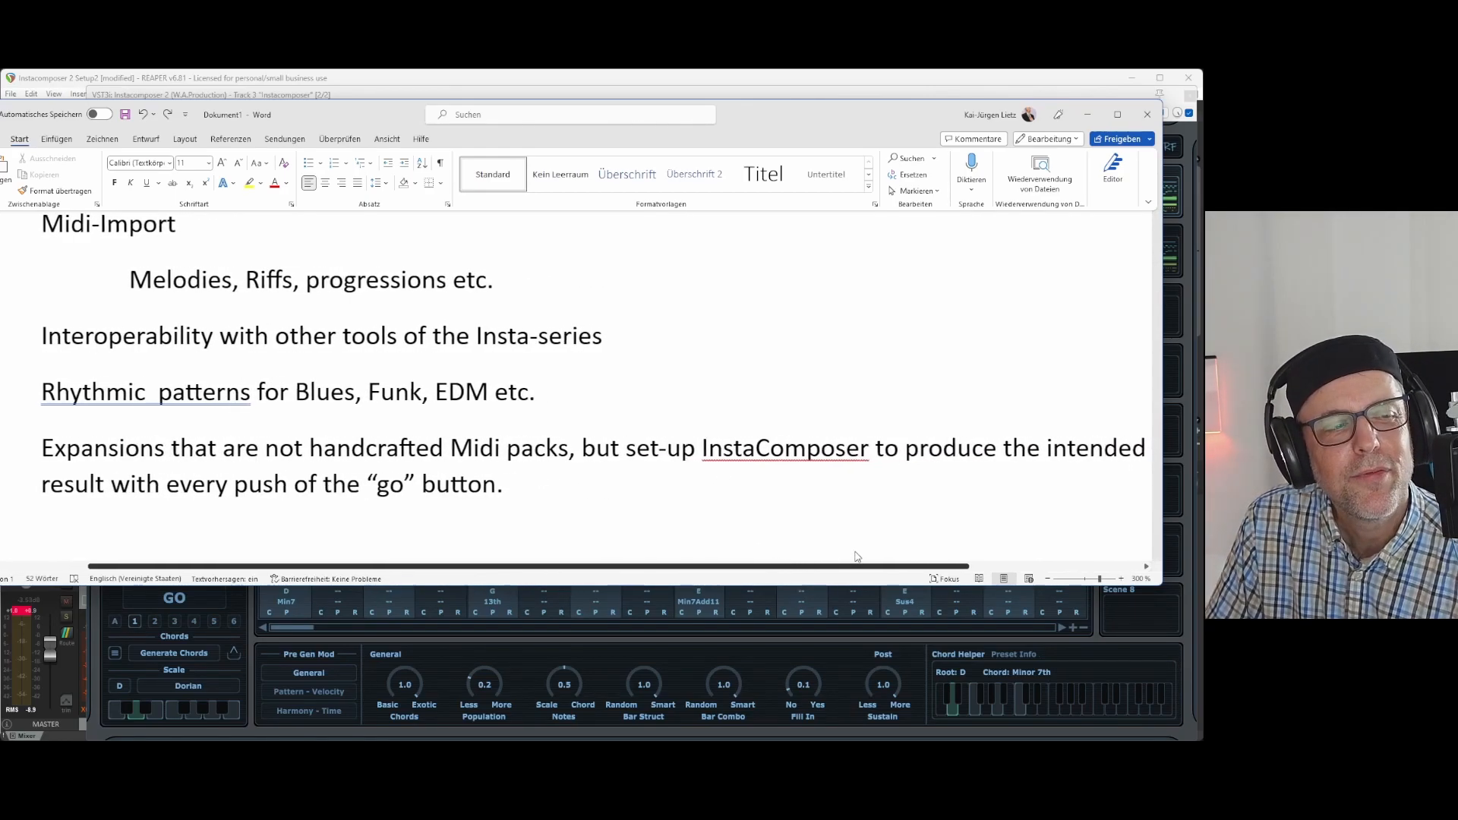